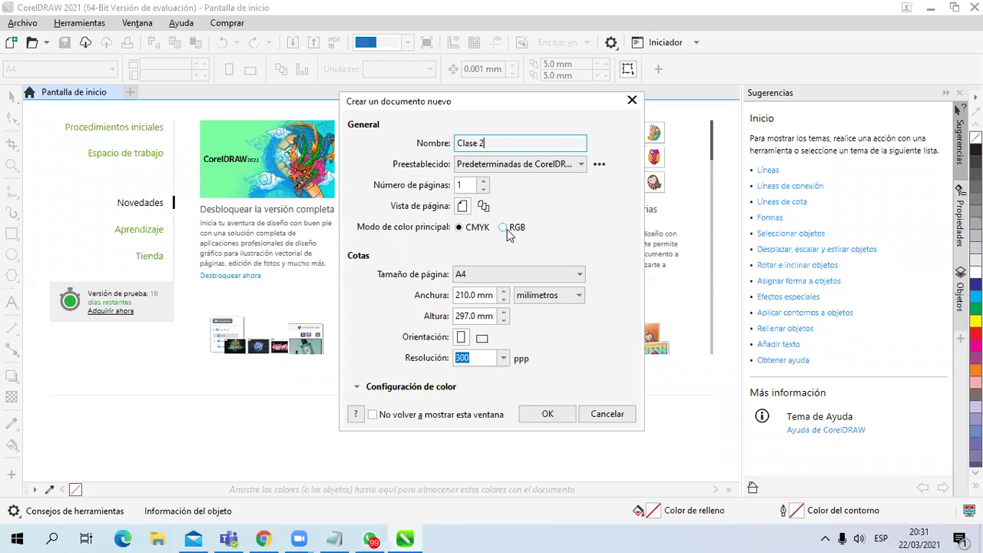
- Create the new document Clase 2 in CMYK color mode with an A4 page and a resolution of 300 ppp
{"action": "left_click", "coordinate": [511, 232]}
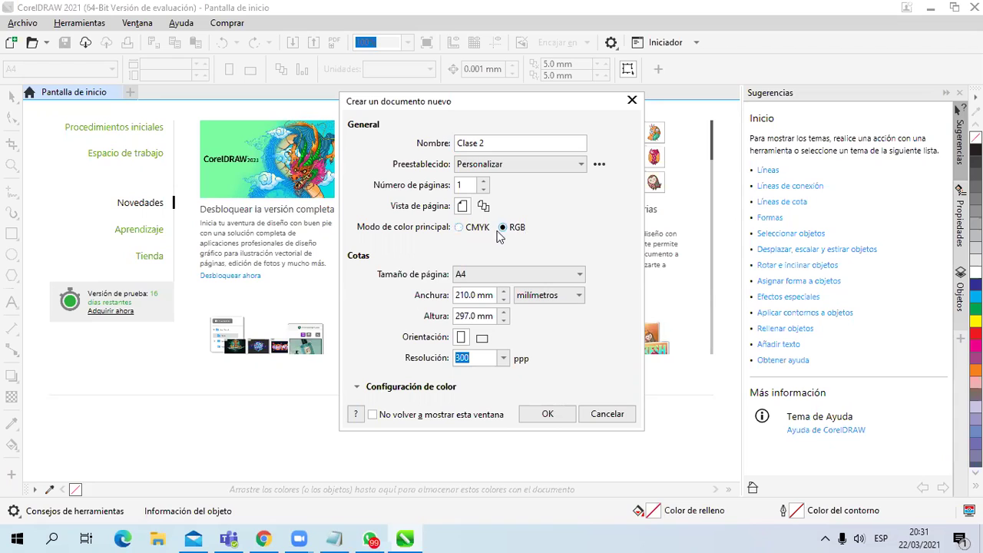
{"action": "left_click", "coordinate": [472, 231]}
{"action": "left_click", "coordinate": [480, 356]}
{"action": "key", "text": "ctrl+a"}
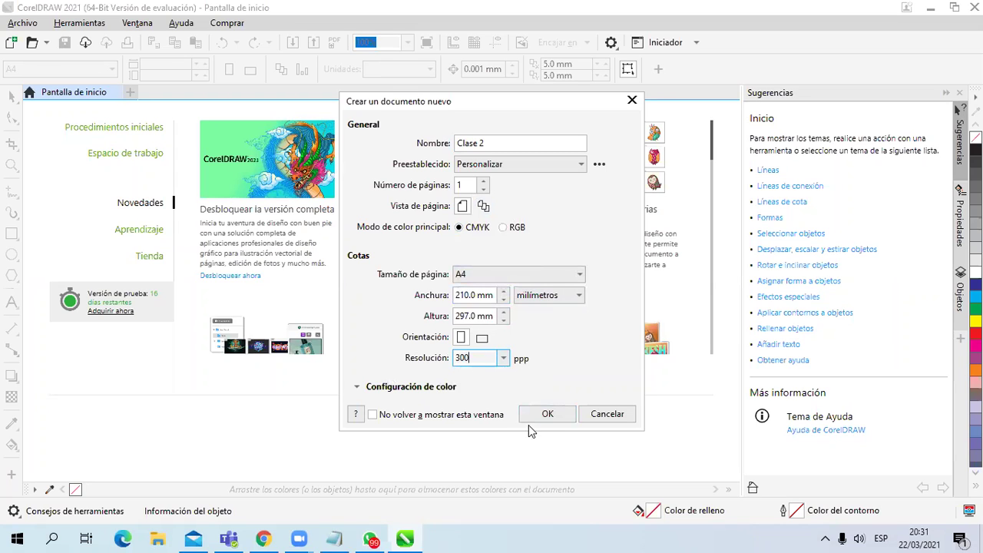
{"action": "left_click", "coordinate": [545, 415]}
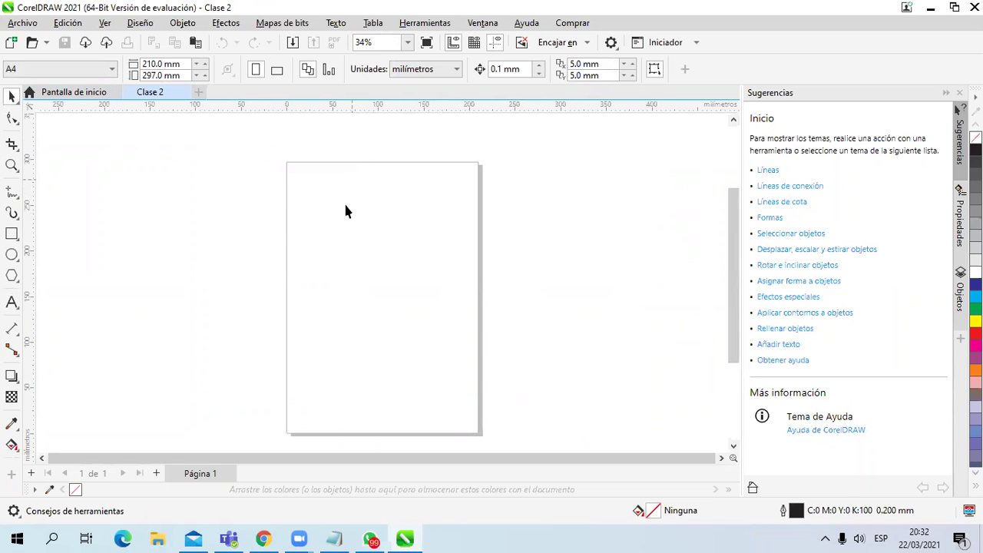
- Draw a circle about 116 mm in diameter in the upper part of the page with the Ellipse tool
{"action": "scroll", "coordinate": [347, 192], "scroll_direction": "up", "scroll_amount": 2}
{"action": "scroll", "coordinate": [360, 205], "scroll_direction": "down", "scroll_amount": 1}
{"action": "scroll", "coordinate": [360, 205], "scroll_direction": "up", "scroll_amount": 1}
{"action": "scroll", "coordinate": [359, 206], "scroll_direction": "down", "scroll_amount": 1}
{"action": "scroll", "coordinate": [359, 206], "scroll_direction": "up", "scroll_amount": 1}
{"action": "scroll", "coordinate": [360, 206], "scroll_direction": "down", "scroll_amount": 1}
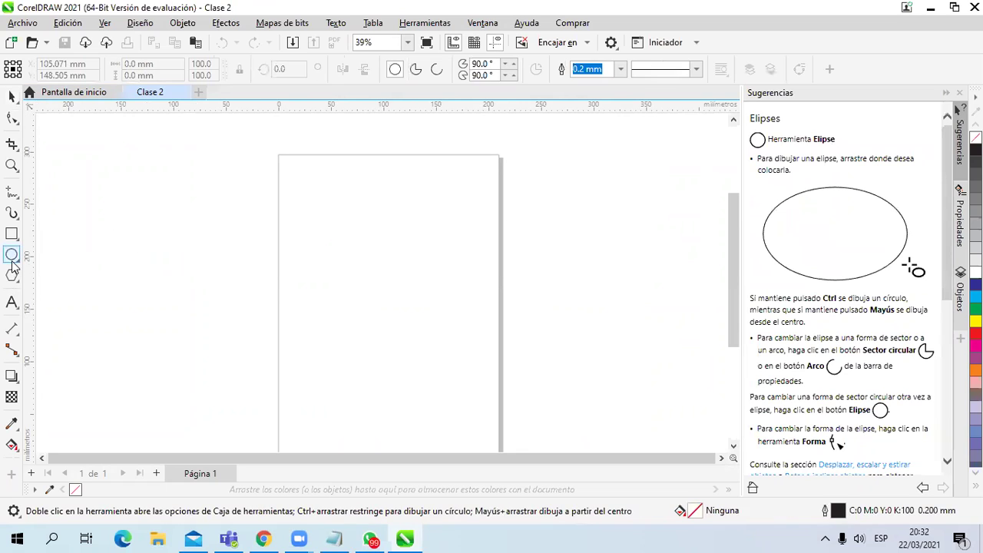
{"action": "left_click", "coordinate": [16, 259]}
{"action": "left_click", "coordinate": [56, 255]}
{"action": "left_click_drag", "start_coordinate": [317, 193], "coordinate": [438, 313]}
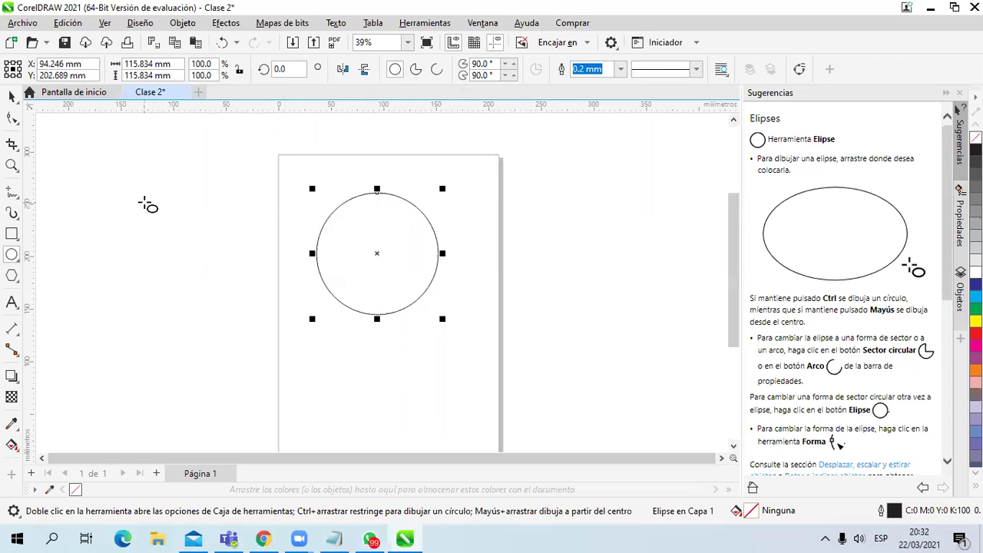
- Move the circle slightly up and to the right, and scale it to about 134 mm in diameter
{"action": "left_click", "coordinate": [11, 99]}
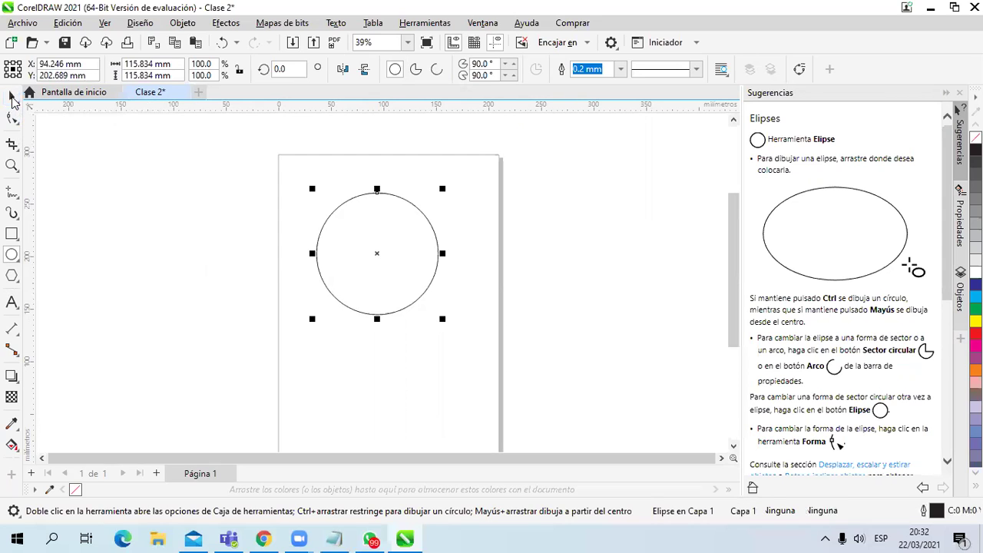
{"action": "mouse_move", "coordinate": [397, 248]}
{"action": "left_mouse_down"}
{"action": "mouse_move", "coordinate": [430, 284]}
{"action": "mouse_move", "coordinate": [402, 355]}
{"action": "mouse_move", "coordinate": [389, 358]}
{"action": "mouse_move", "coordinate": [439, 313]}
{"action": "mouse_move", "coordinate": [399, 261]}
{"action": "left_mouse_up"}
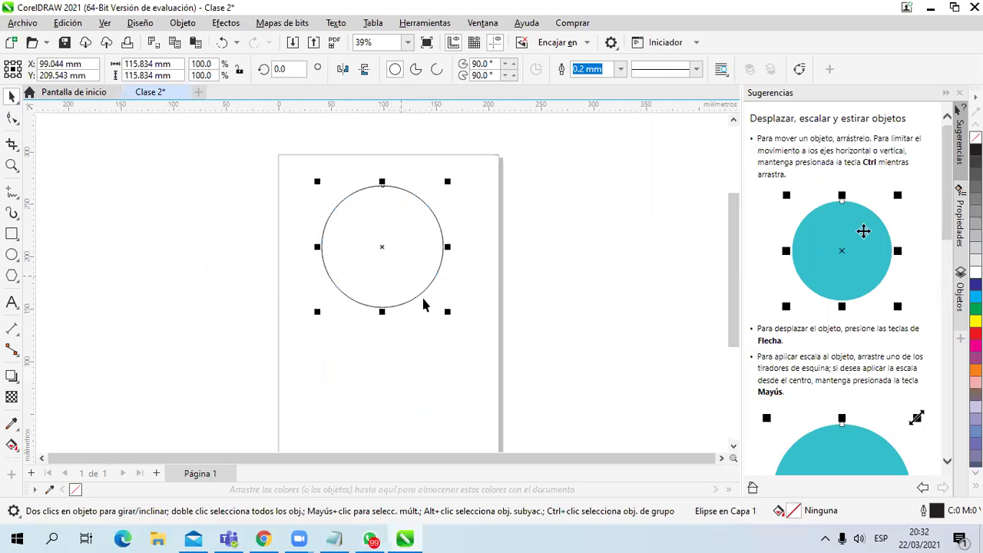
{"action": "left_click_drag", "start_coordinate": [450, 310], "coordinate": [478, 421]}
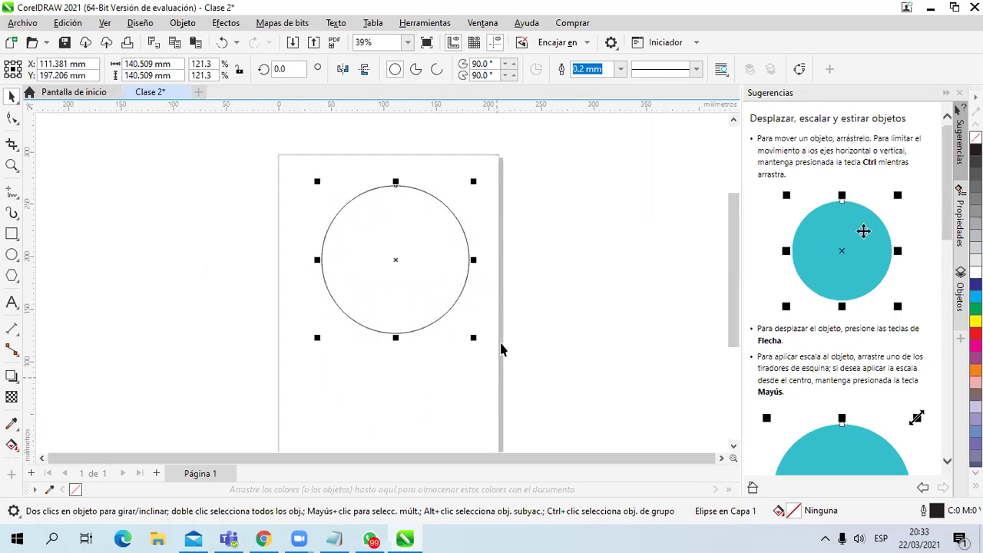
{"action": "left_click_drag", "start_coordinate": [473, 337], "coordinate": [473, 366]}
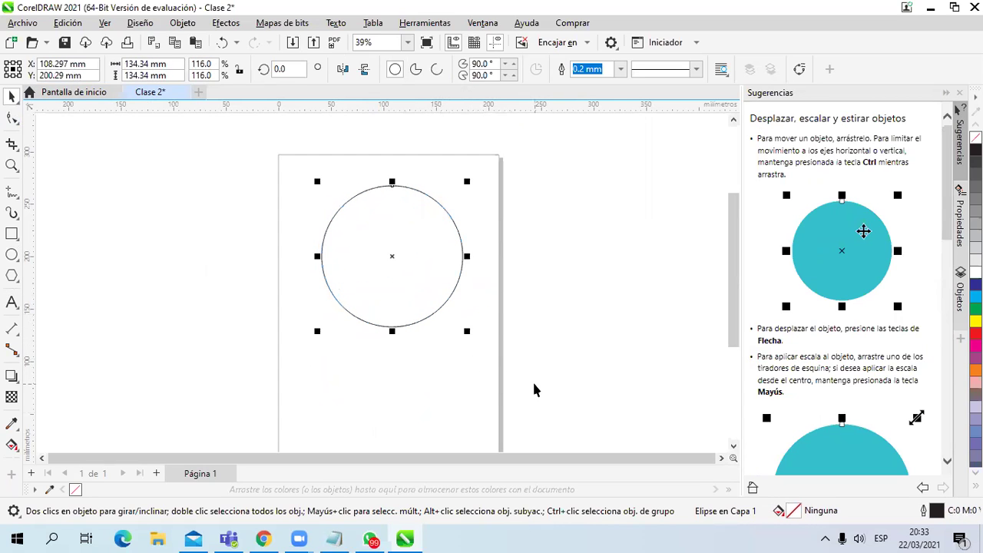
- Skew the circle horizontally into an ellipse and rotate it to about 307.7 degrees
{"action": "left_click", "coordinate": [444, 291]}
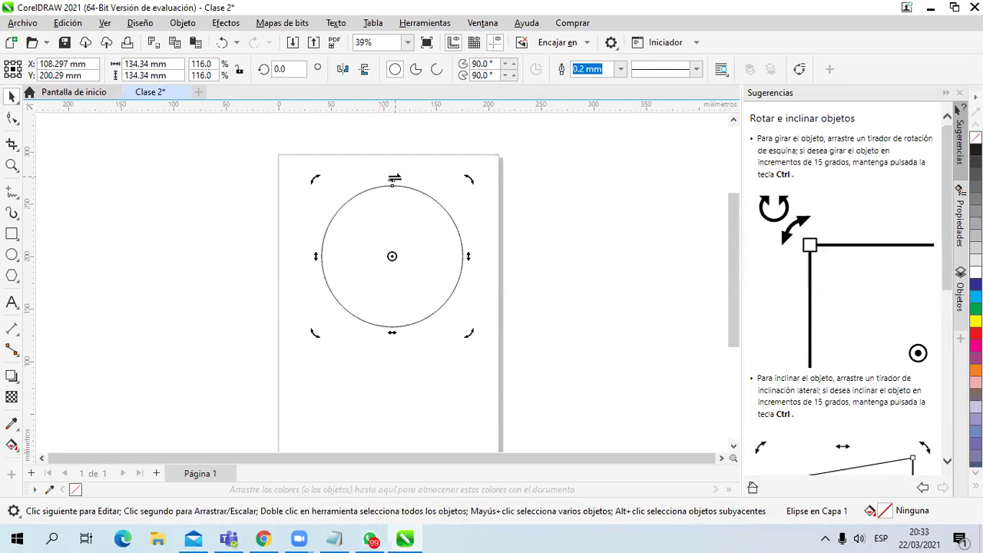
{"action": "left_click_drag", "start_coordinate": [394, 181], "coordinate": [365, 221]}
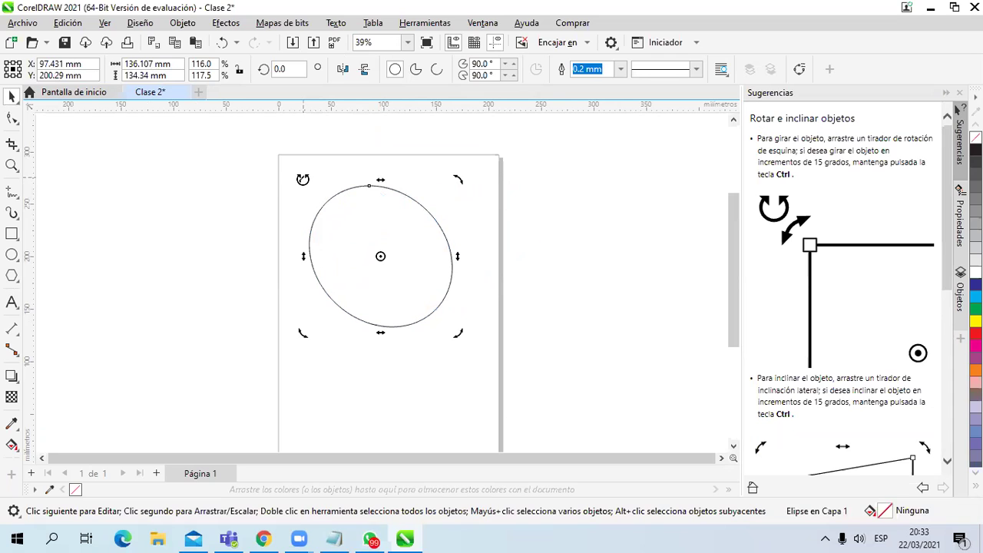
{"action": "left_click_drag", "start_coordinate": [301, 181], "coordinate": [389, 180]}
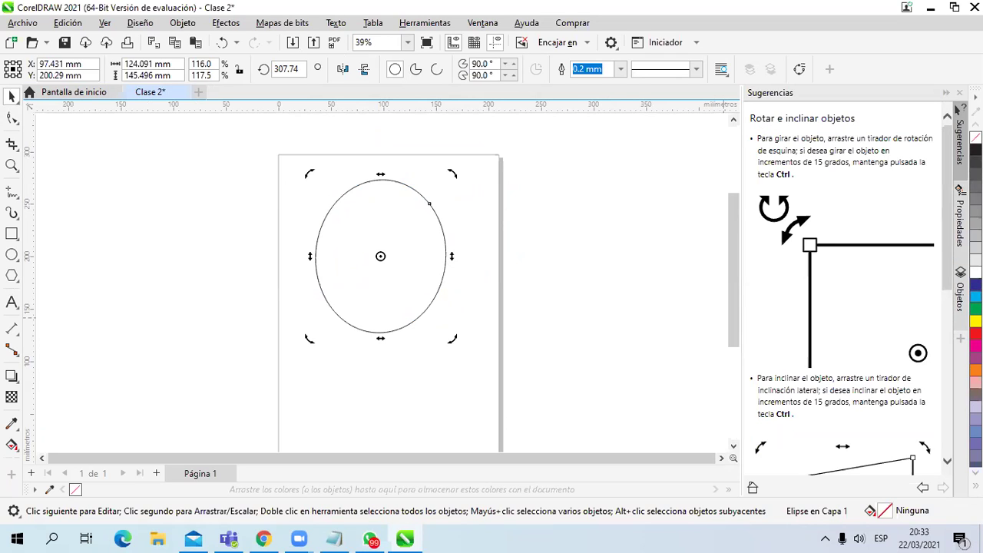
- Try a blue and a magenta fill on the ellipse, removing the fill after each one
{"action": "left_click", "coordinate": [976, 284]}
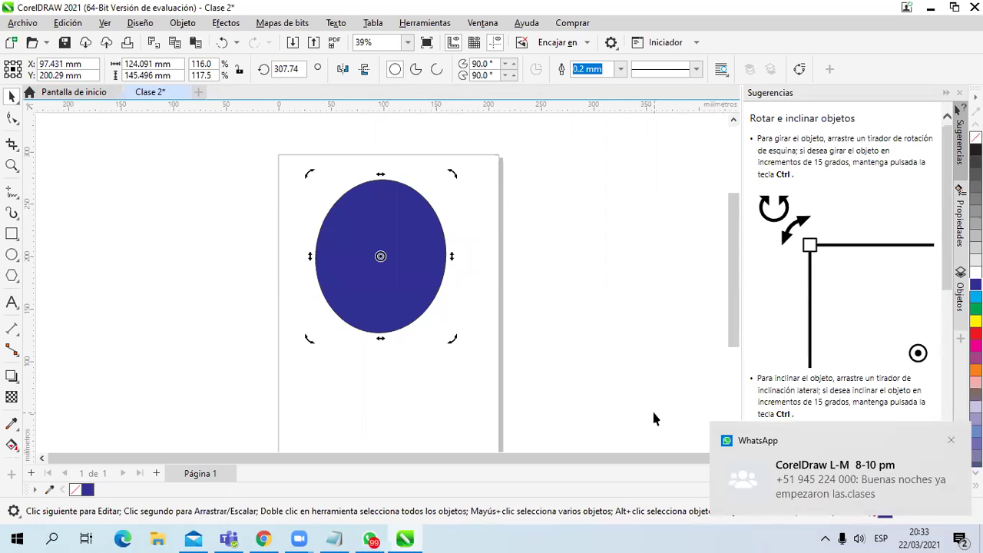
{"action": "left_click", "coordinate": [951, 441]}
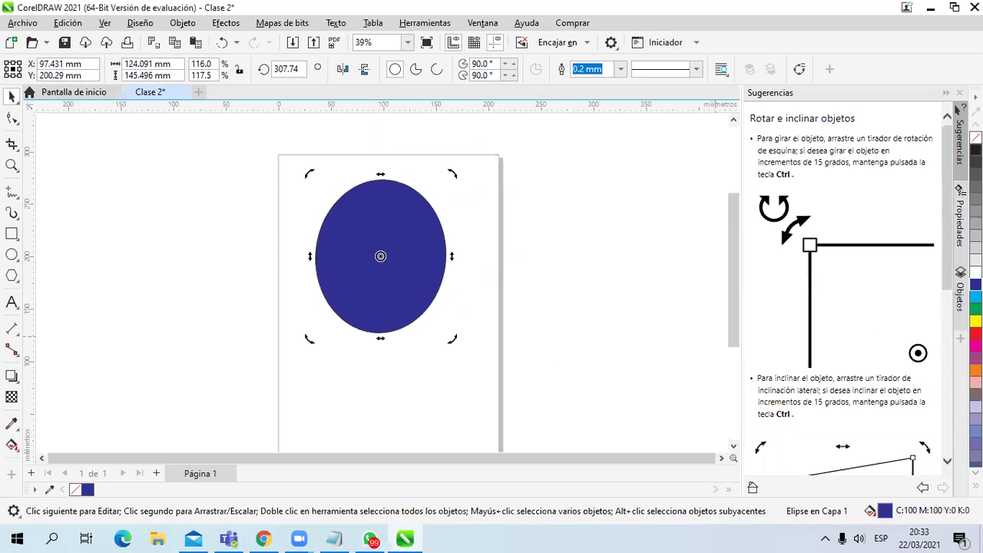
{"action": "left_click", "coordinate": [976, 138]}
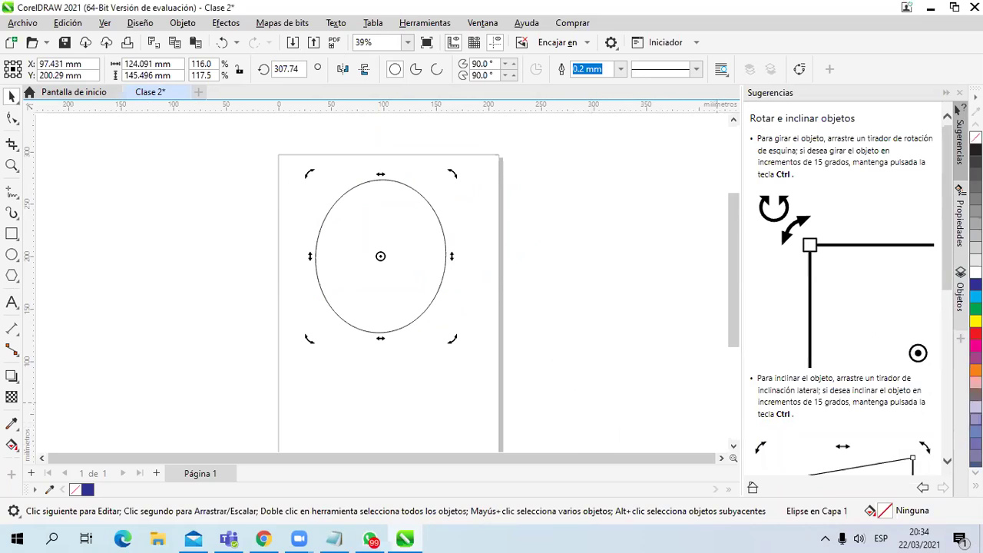
{"action": "left_click", "coordinate": [976, 345]}
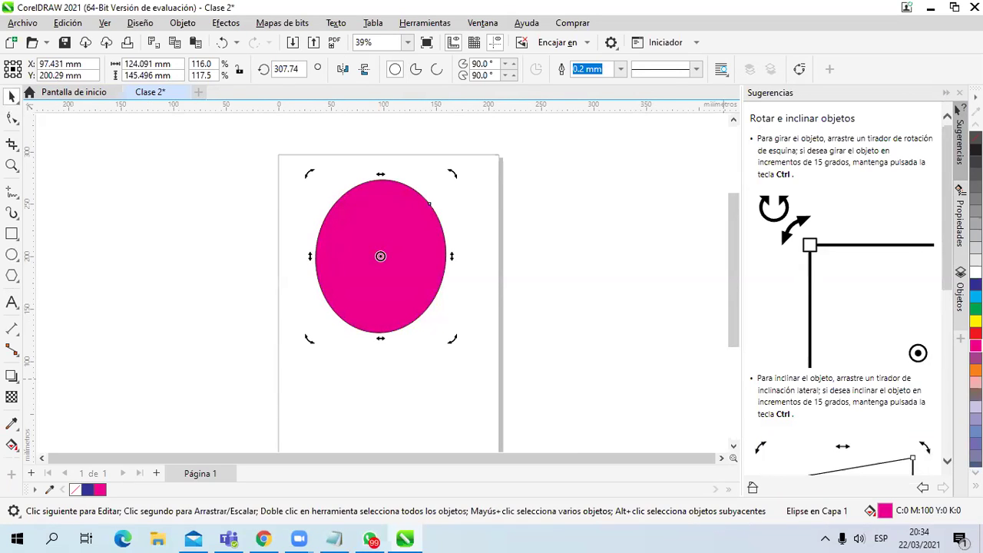
{"action": "left_click", "coordinate": [976, 137]}
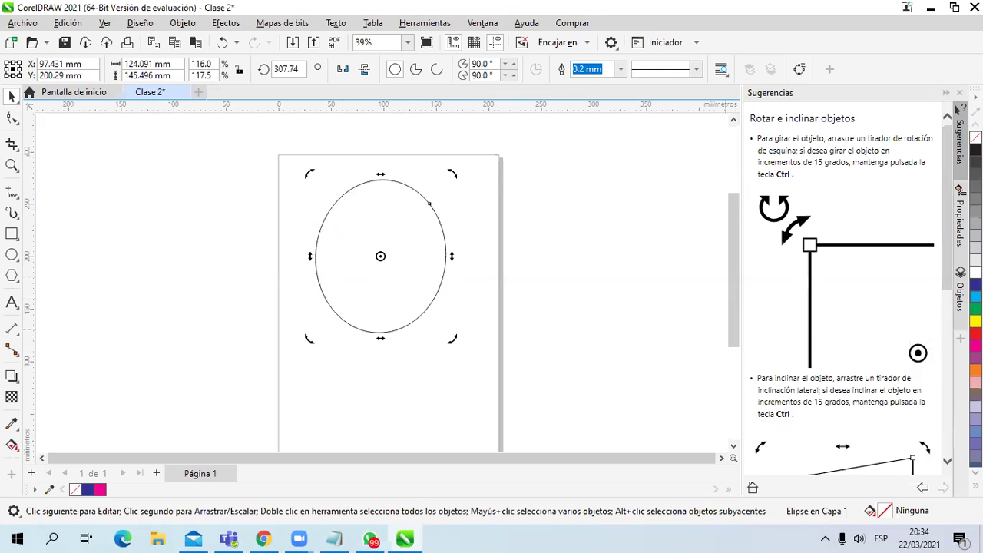
- Color the ellipse's outline cyan and set the outline width to 3.0 mm after trying 1.5 mm
{"action": "right_click", "coordinate": [976, 296]}
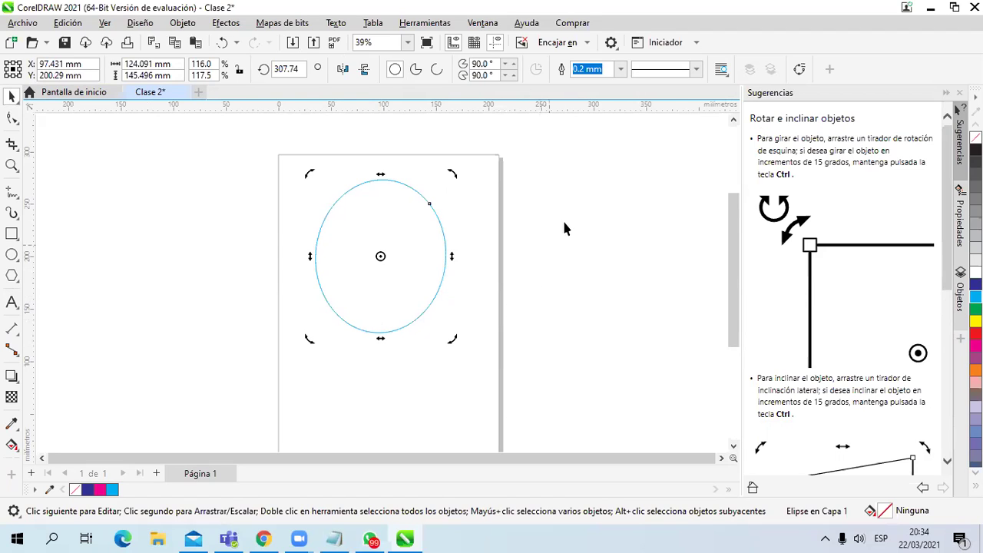
{"action": "left_click", "coordinate": [621, 71]}
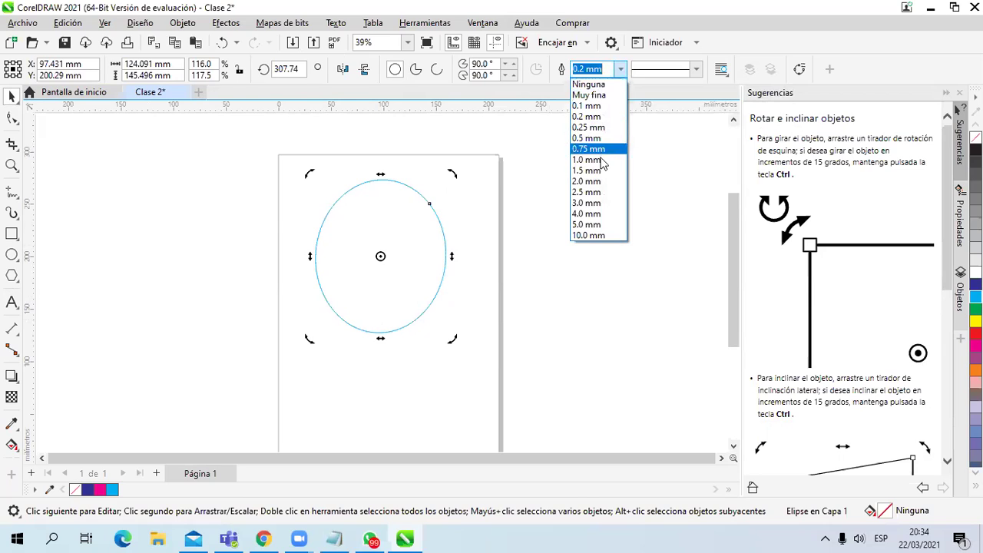
{"action": "key", "text": "Escape"}
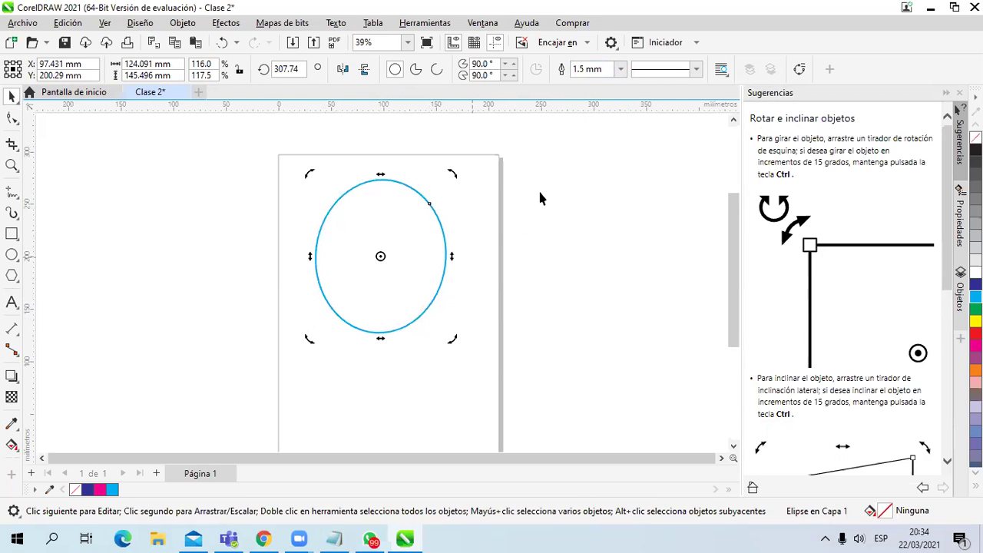
{"action": "left_click", "coordinate": [620, 69]}
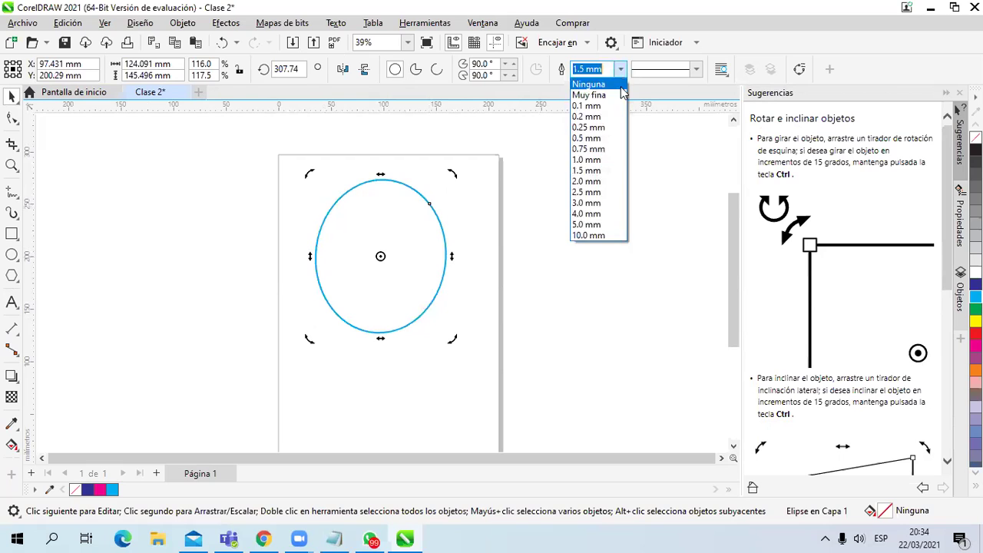
{"action": "left_click", "coordinate": [588, 203]}
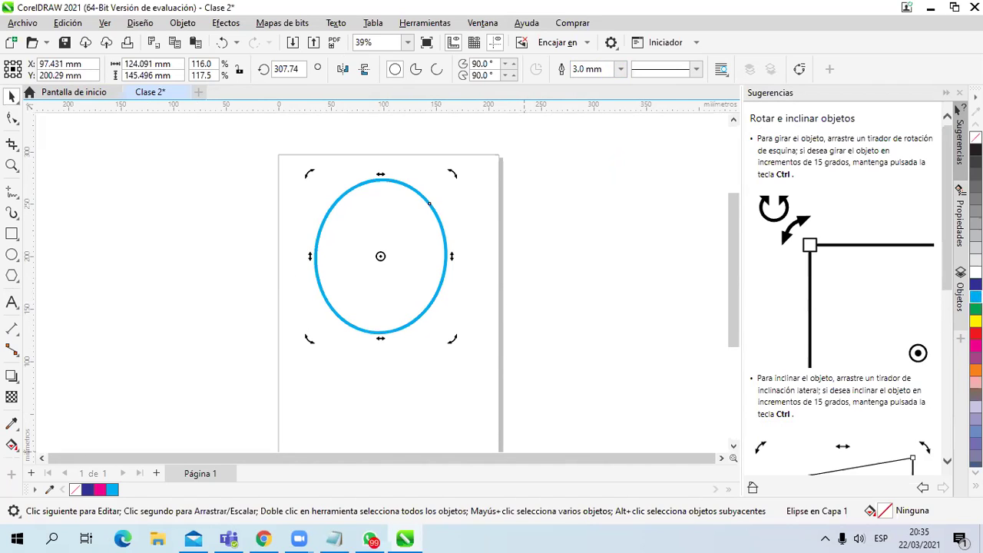
- Fill the ellipse with green, color its outline red, and leave the ellipse selected
{"action": "left_click", "coordinate": [976, 309]}
{"action": "right_click", "coordinate": [975, 333]}
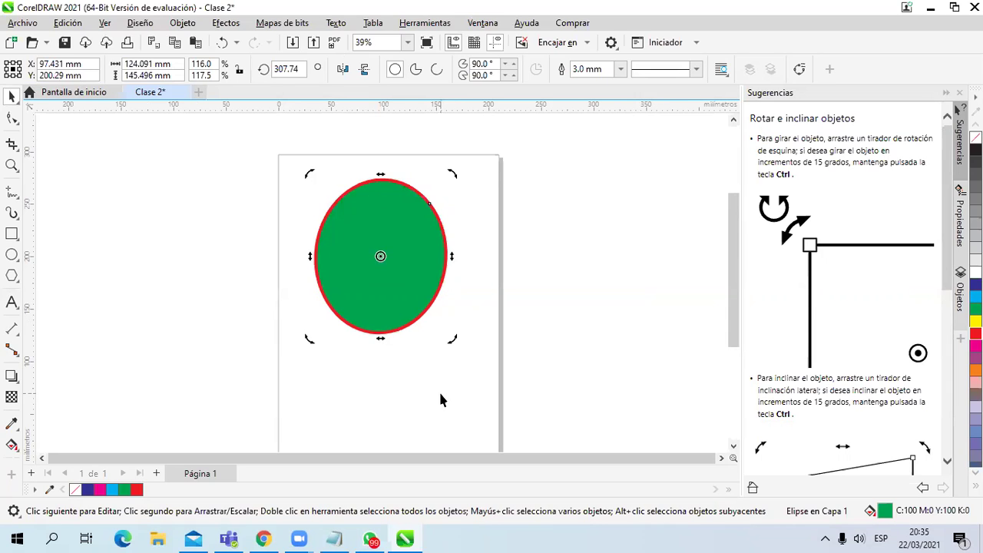
{"action": "left_click", "coordinate": [470, 329]}
{"action": "left_click", "coordinate": [395, 297]}
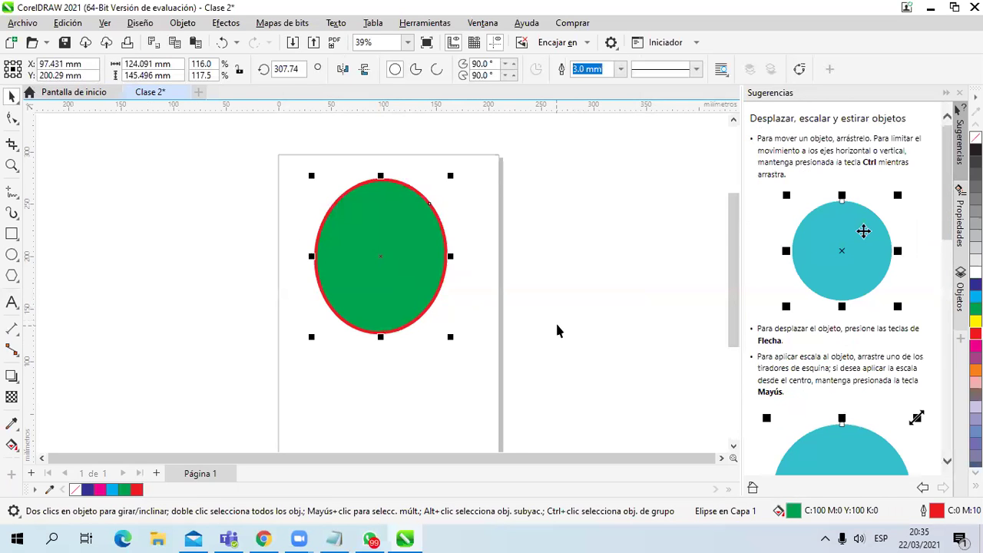
- Fill the ellipse with orange and remove its outline after trying green on it
{"action": "left_click", "coordinate": [976, 371]}
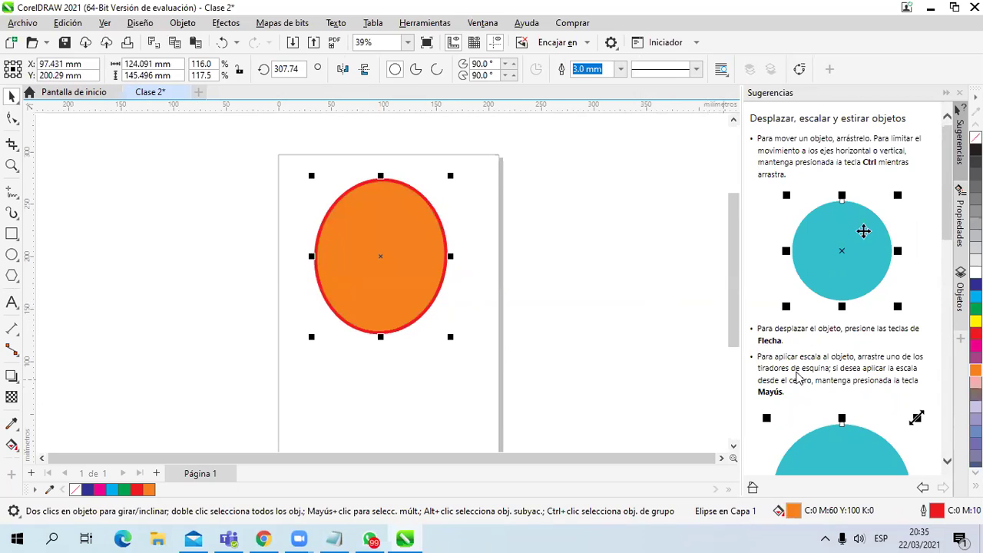
{"action": "right_click", "coordinate": [976, 307]}
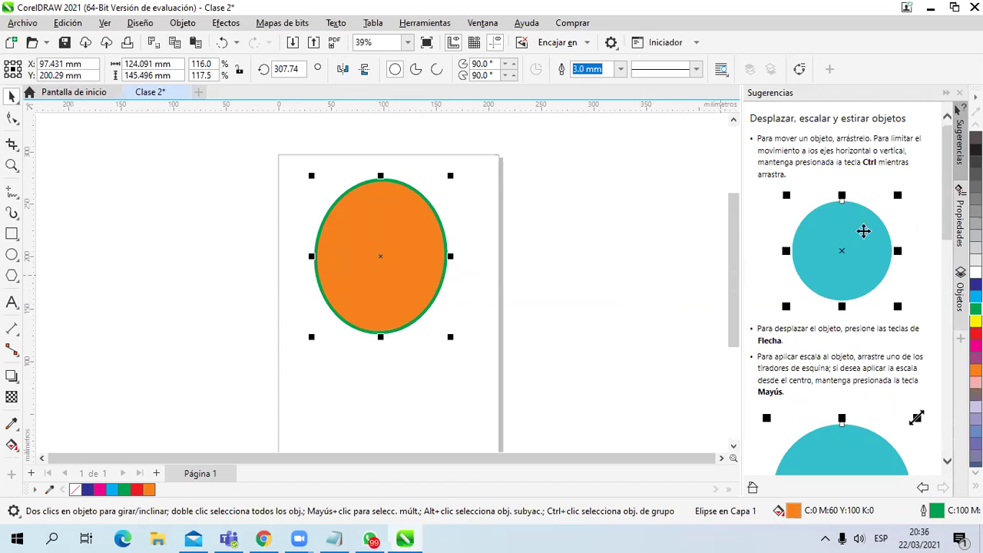
{"action": "right_click", "coordinate": [975, 138]}
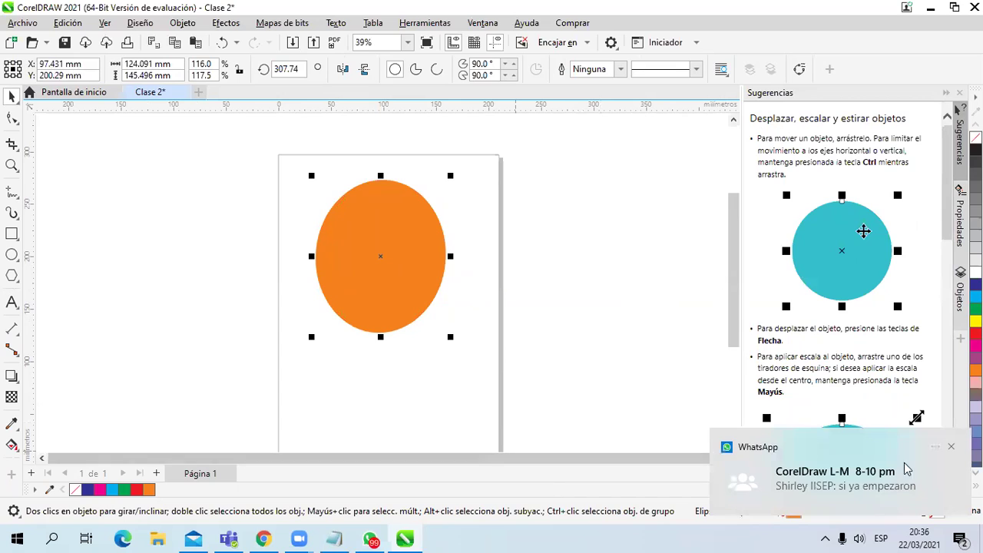
{"action": "left_click", "coordinate": [951, 450]}
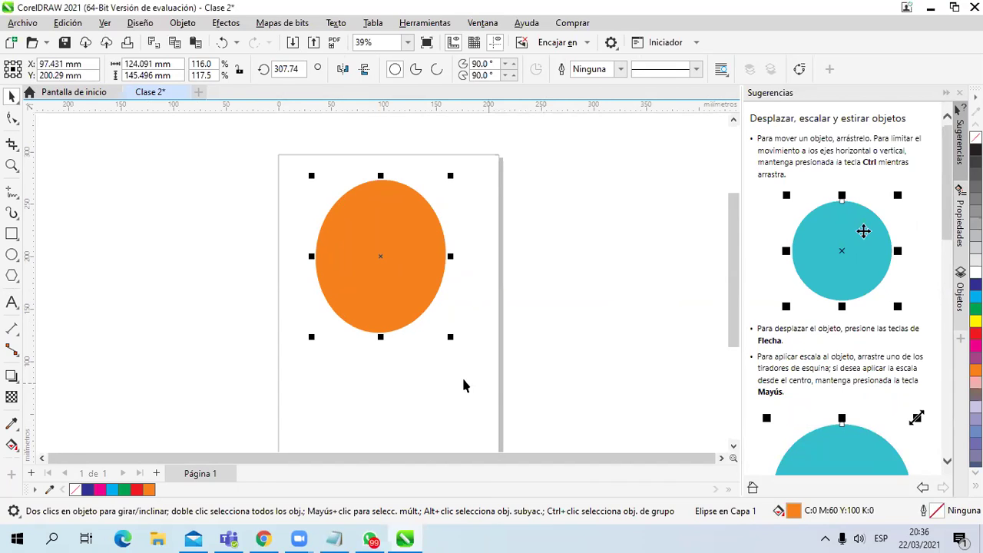
- Duplicate the orange ellipse and separate the two, with one on the page and the other across the page's right edge
{"action": "left_click", "coordinate": [68, 23]}
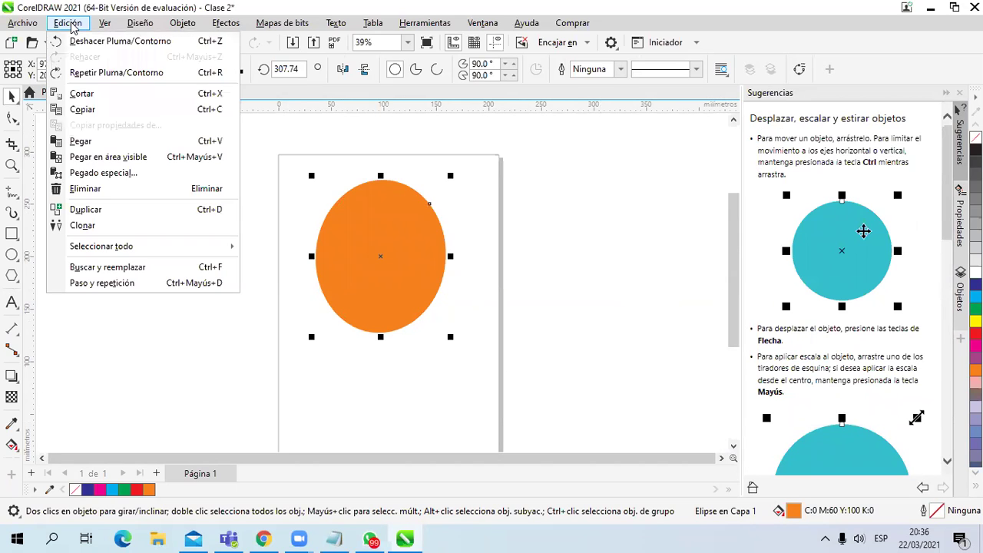
{"action": "left_click", "coordinate": [211, 218]}
{"action": "left_click_drag", "start_coordinate": [372, 248], "coordinate": [568, 250]}
{"action": "left_click_drag", "start_coordinate": [401, 305], "coordinate": [415, 283]}
{"action": "left_click_drag", "start_coordinate": [356, 269], "coordinate": [492, 304]}
- Duplicate the selected ellipse and place the copy across the page's left edge
{"action": "left_click", "coordinate": [73, 25]}
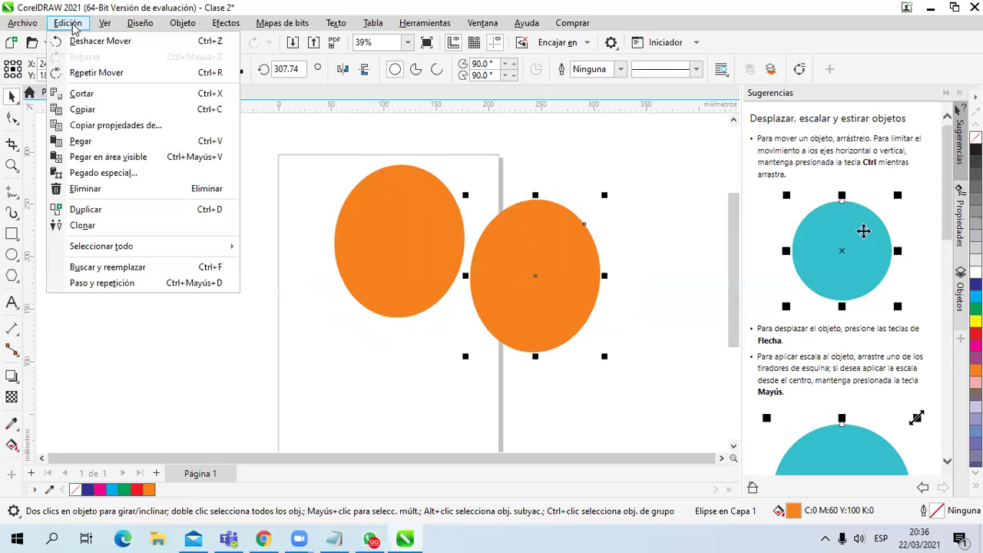
{"action": "left_click", "coordinate": [122, 211]}
{"action": "left_click_drag", "start_coordinate": [507, 276], "coordinate": [232, 313]}
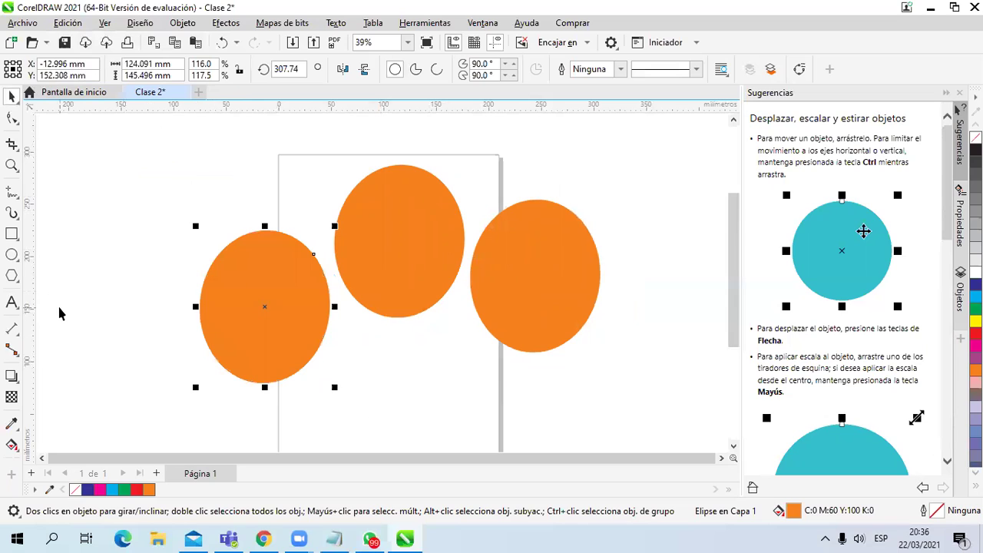
- Rearrange the three ellipses, with two stepped diagonally at the left of the page and the third in the page's upper part
{"action": "left_click_drag", "start_coordinate": [311, 319], "coordinate": [177, 231]}
{"action": "left_click_drag", "start_coordinate": [376, 251], "coordinate": [220, 345]}
{"action": "left_click_drag", "start_coordinate": [515, 298], "coordinate": [383, 236]}
{"action": "left_click_drag", "start_coordinate": [423, 287], "coordinate": [406, 327]}
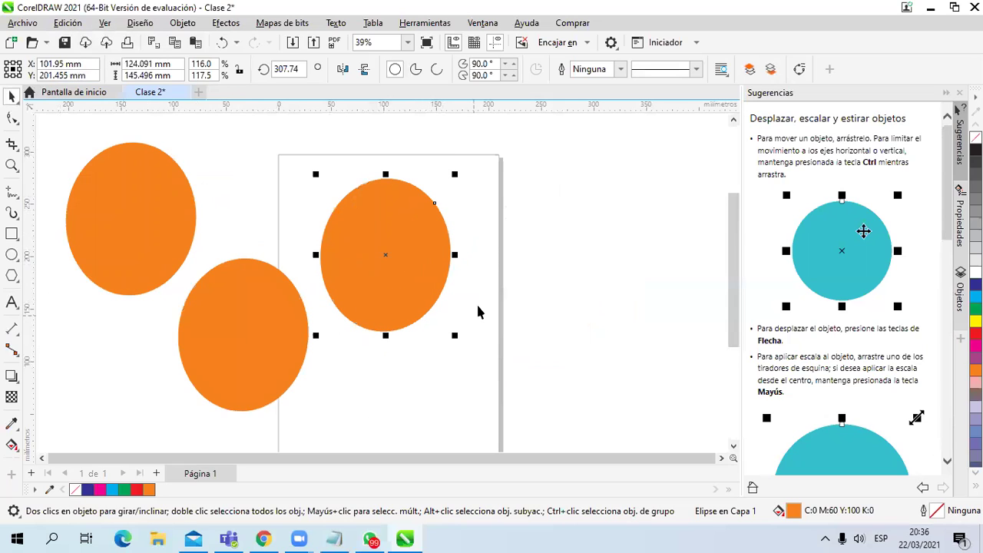
- Place three more ellipse copies: one across the page's right edge, one below and right of it, and one beyond the page's upper right
{"action": "left_click_drag", "start_coordinate": [415, 251], "coordinate": [543, 277]}
{"action": "right_click", "coordinate": [543, 276]}
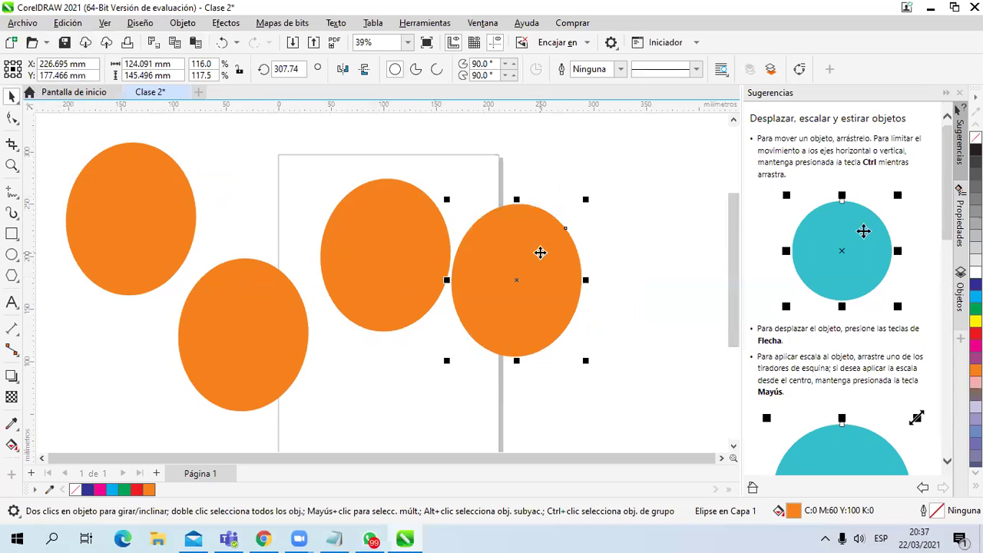
{"action": "left_click_drag", "start_coordinate": [544, 266], "coordinate": [637, 369]}
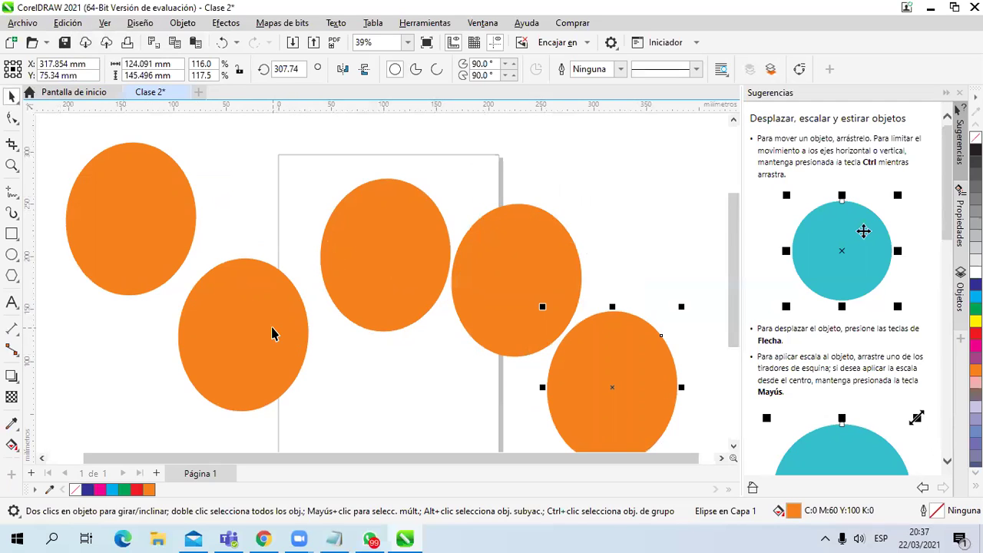
{"action": "left_click_drag", "start_coordinate": [272, 333], "coordinate": [684, 215]}
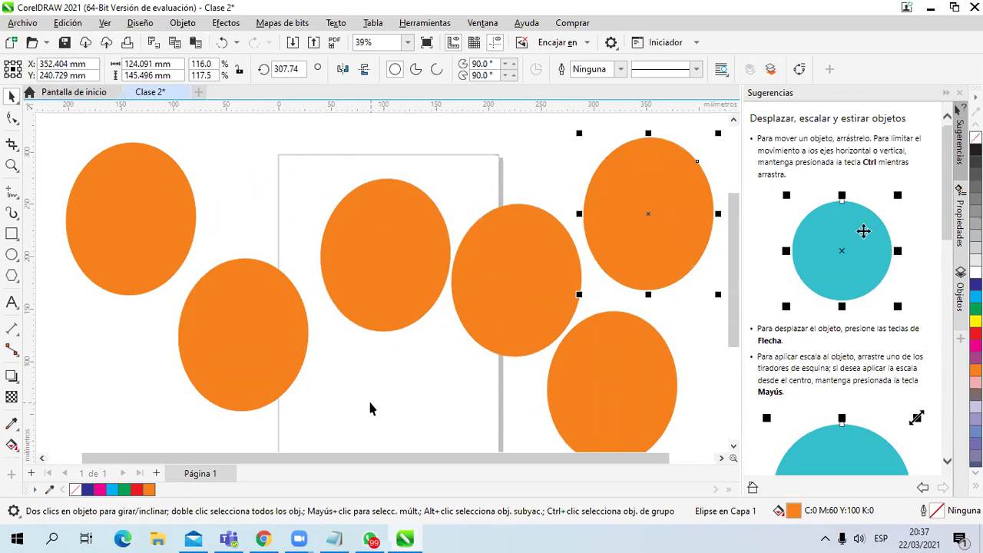
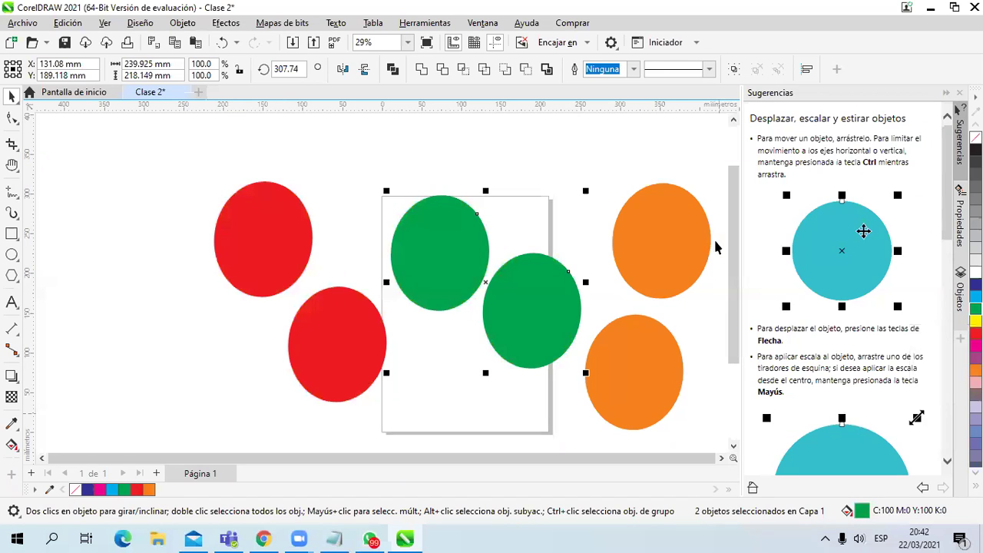
- Fill the upper-left red ellipse with green (C:100 M:0 Y:100 K:0)
{"action": "left_click_drag", "start_coordinate": [174, 145], "coordinate": [364, 367]}
{"action": "left_click", "coordinate": [976, 309]}
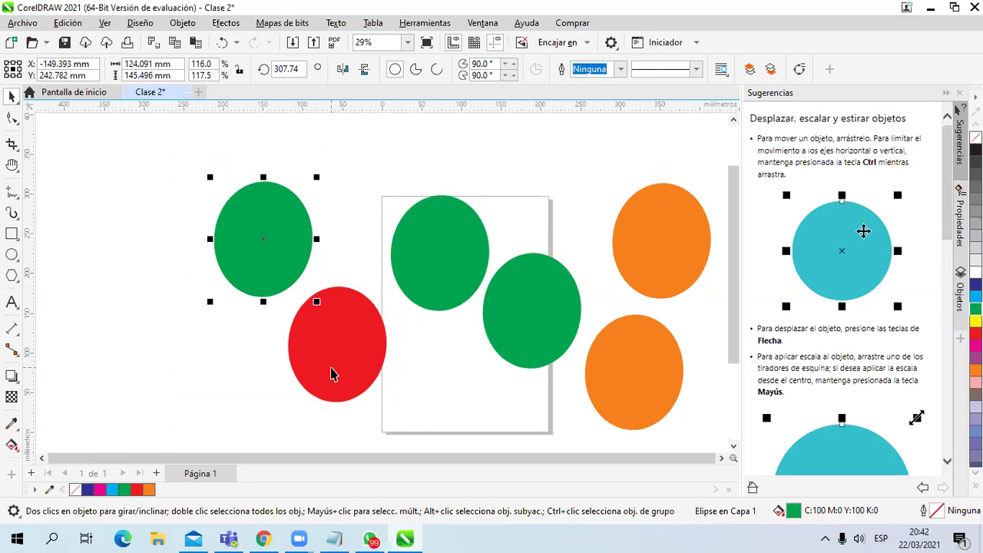
{"action": "left_click", "coordinate": [200, 413]}
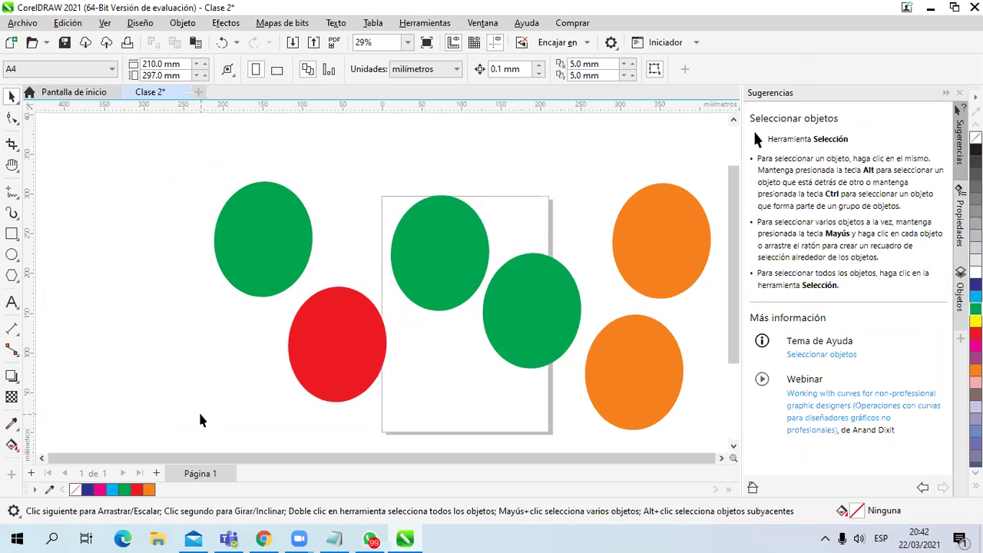
{"action": "left_click_drag", "start_coordinate": [330, 198], "coordinate": [464, 189]}
{"action": "left_click_drag", "start_coordinate": [304, 185], "coordinate": [496, 255]}
{"action": "left_click_drag", "start_coordinate": [231, 154], "coordinate": [451, 226]}
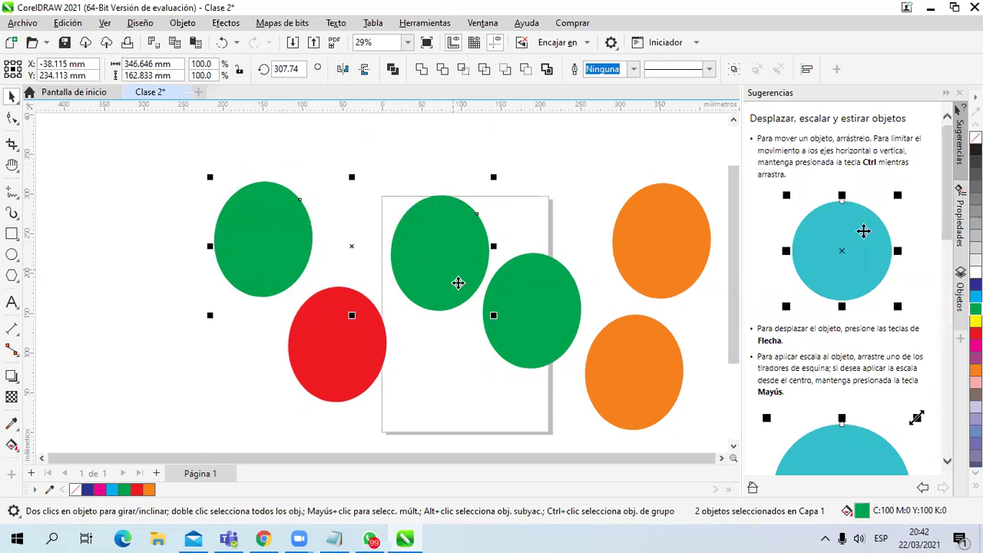
{"action": "left_click", "coordinate": [470, 365]}
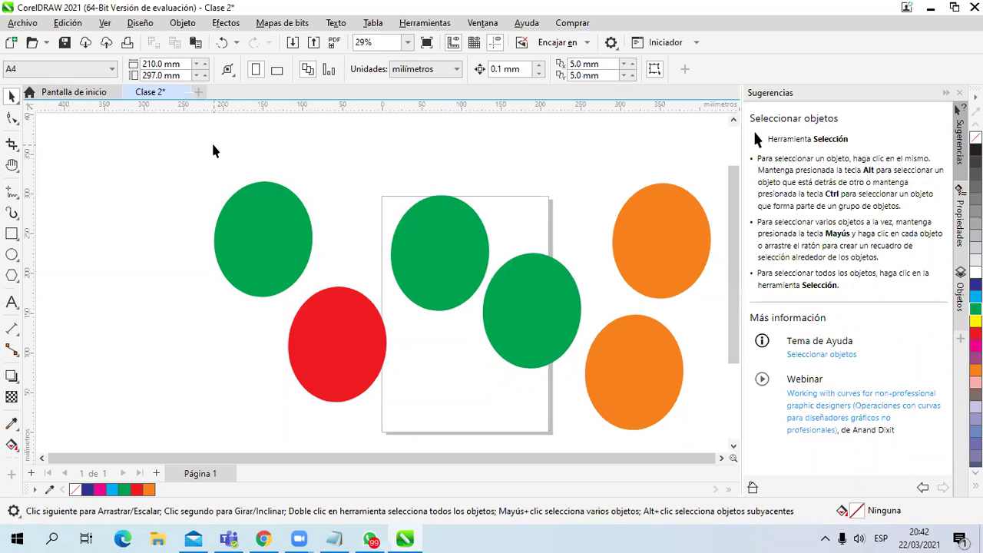
- Fill the upper-left green ellipse and the green one at the page's top with dark brown (C:0 M:20 Y:20 K:60)
{"action": "left_click_drag", "start_coordinate": [214, 146], "coordinate": [470, 242]}
{"action": "left_click_drag", "start_coordinate": [261, 162], "coordinate": [445, 220]}
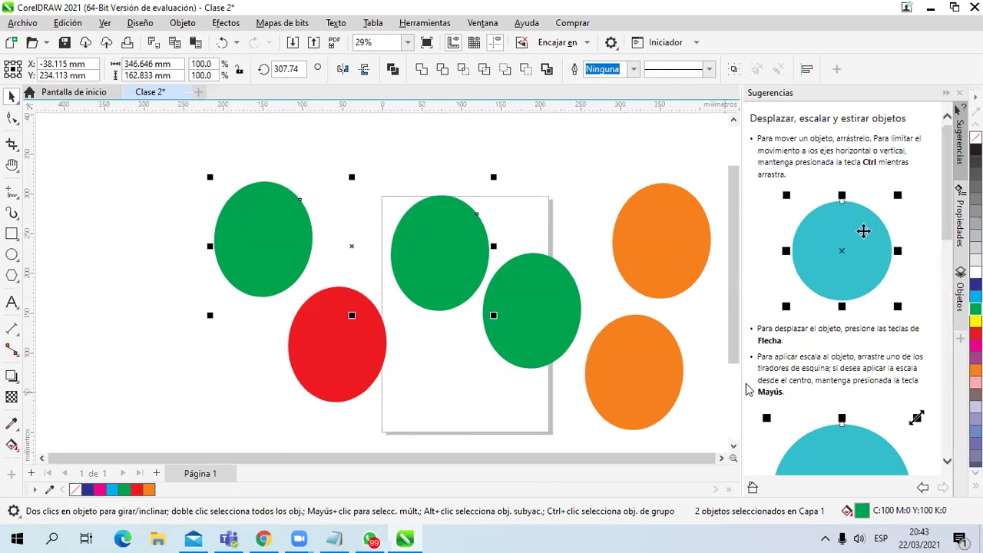
{"action": "left_click", "coordinate": [975, 395]}
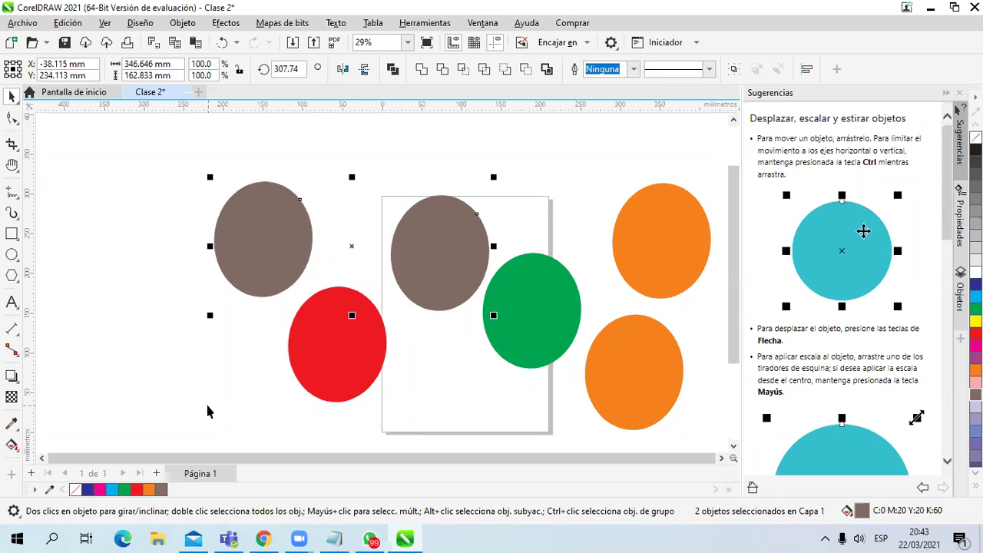
{"action": "left_click", "coordinate": [157, 369]}
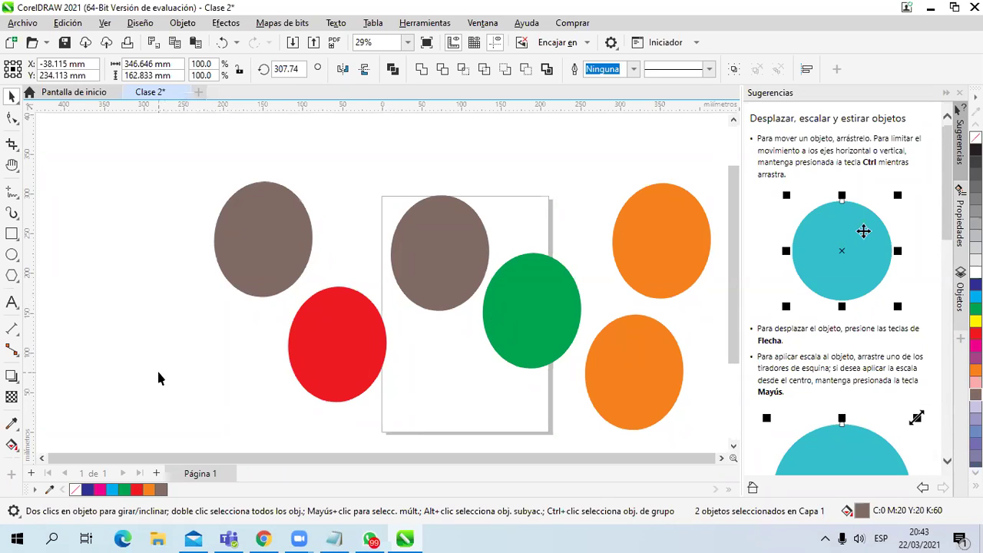
- Fill the two orange ellipses beyond the page's right edge with magenta (C:0 M:100 Y:0 K:0)
{"action": "key", "text": "h"}
{"action": "left_click_drag", "start_coordinate": [586, 187], "coordinate": [418, 176]}
{"action": "left_click_drag", "start_coordinate": [583, 221], "coordinate": [626, 185]}
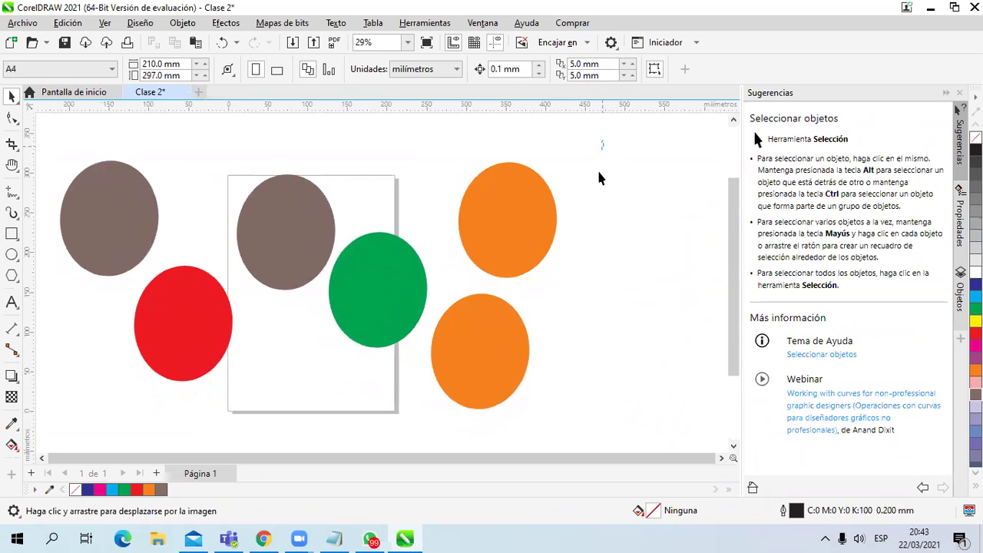
{"action": "left_click_drag", "start_coordinate": [391, 450], "coordinate": [407, 410]}
{"action": "left_click", "coordinate": [99, 490]}
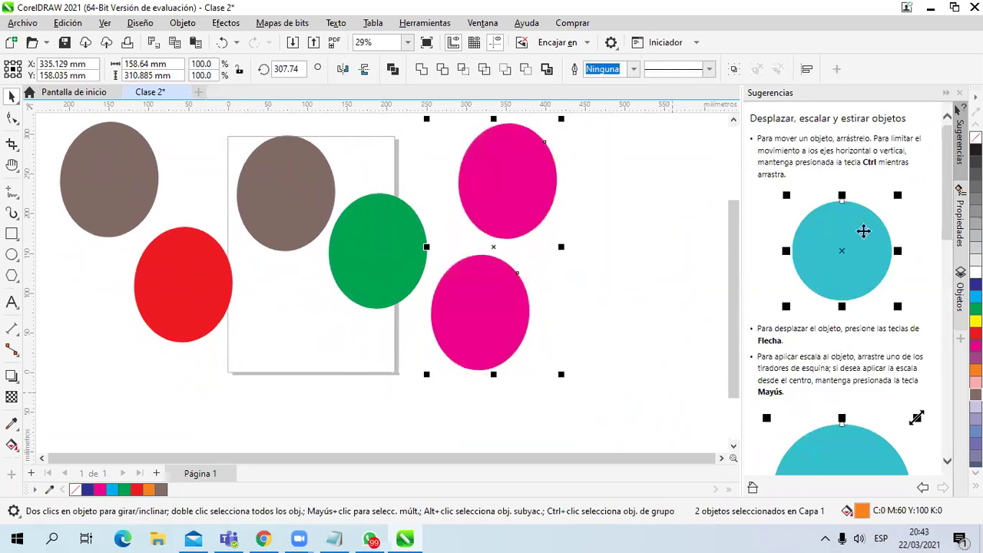
{"action": "left_click_drag", "start_coordinate": [645, 261], "coordinate": [634, 351]}
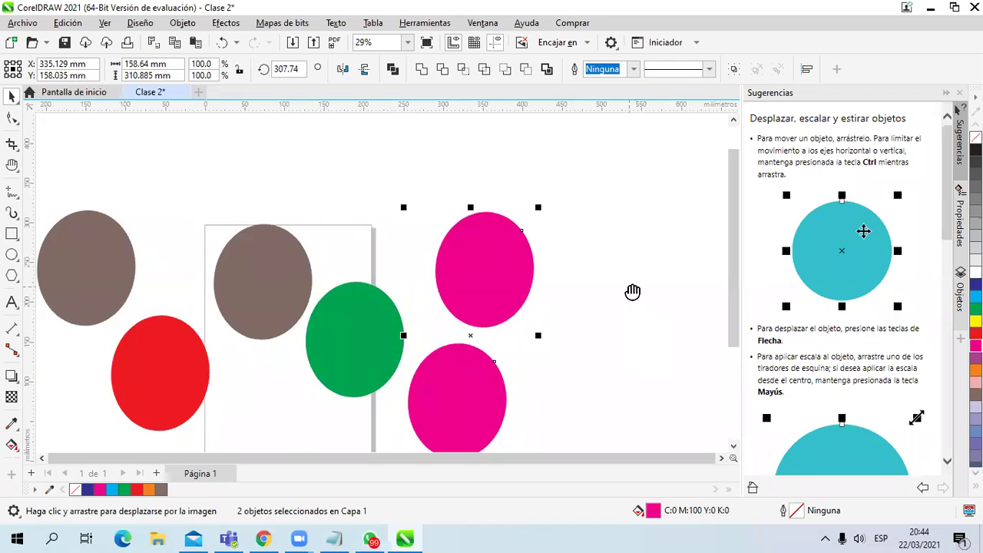
{"action": "left_click_drag", "start_coordinate": [632, 290], "coordinate": [632, 245]}
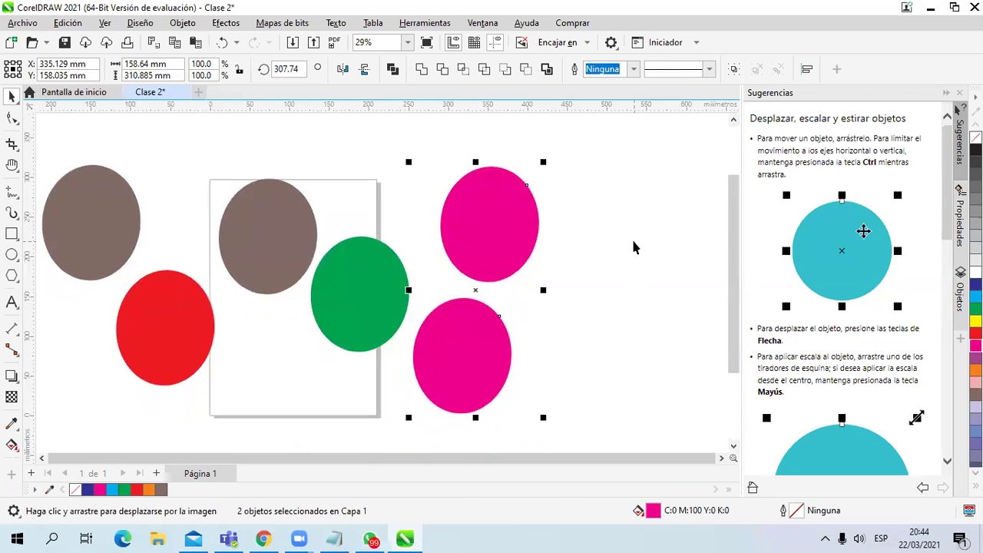
{"action": "left_click", "coordinate": [633, 247]}
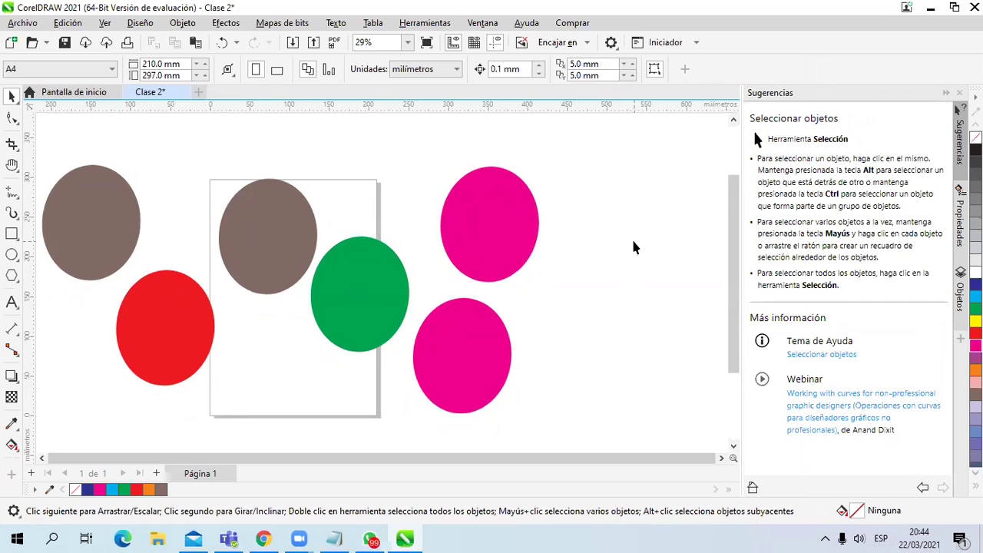
- Fill the two magenta ellipses with dark brown, and spread the brown and green ellipses apart on and around the page
{"action": "left_click_drag", "start_coordinate": [548, 243], "coordinate": [492, 353]}
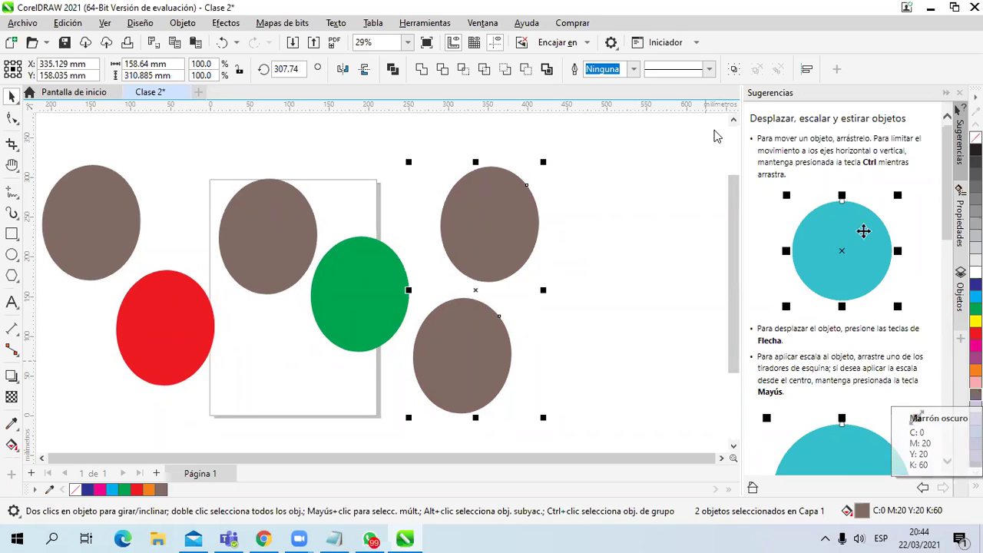
{"action": "left_click", "coordinate": [582, 291]}
{"action": "left_click_drag", "start_coordinate": [263, 255], "coordinate": [269, 379]}
{"action": "left_click_drag", "start_coordinate": [355, 320], "coordinate": [297, 259]}
{"action": "left_click_drag", "start_coordinate": [487, 231], "coordinate": [466, 248]}
{"action": "left_click_drag", "start_coordinate": [466, 371], "coordinate": [427, 411]}
{"action": "left_click_drag", "start_coordinate": [94, 242], "coordinate": [108, 200]}
- Try to select only the upper-left and lower-right brown ellipses by drawing a selection box around them
{"action": "left_click", "coordinate": [109, 200]}
{"action": "left_click", "coordinate": [425, 384]}
{"action": "left_click", "coordinate": [105, 182]}
{"action": "left_click", "coordinate": [406, 377]}
{"action": "scroll", "coordinate": [176, 199], "scroll_direction": "down", "scroll_amount": 2}
{"action": "left_click_drag", "start_coordinate": [176, 200], "coordinate": [272, 202]}
{"action": "left_click_drag", "start_coordinate": [156, 122], "coordinate": [570, 432]}
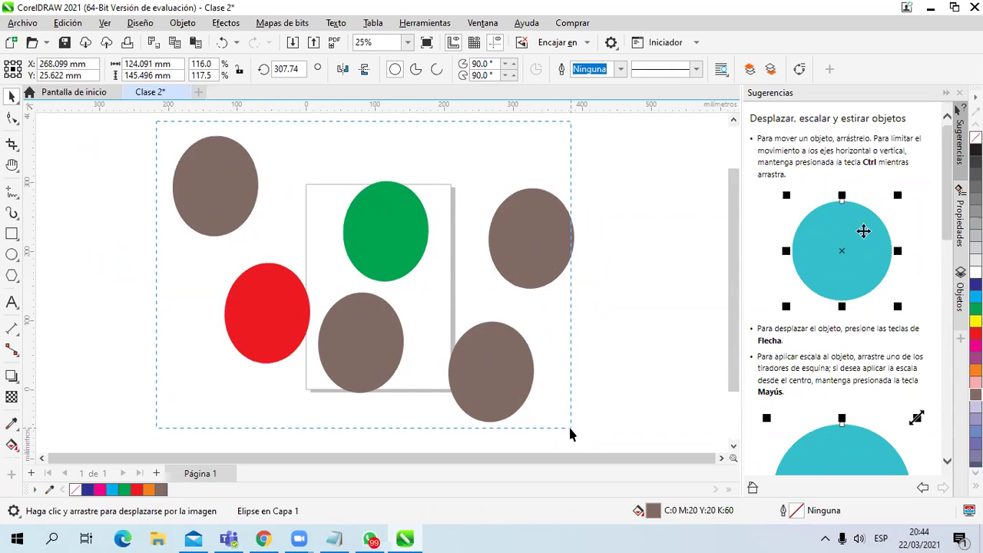
{"action": "left_click_drag", "start_coordinate": [570, 433], "coordinate": [222, 215]}
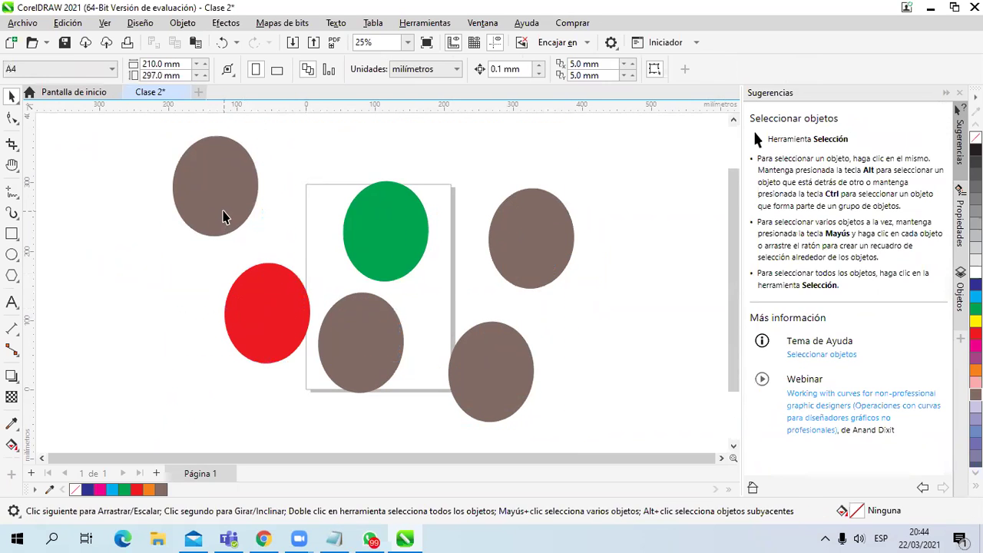
{"action": "left_click", "coordinate": [222, 214]}
{"action": "left_click", "coordinate": [517, 378]}
{"action": "left_click", "coordinate": [204, 193]}
{"action": "left_click", "coordinate": [474, 352]}
{"action": "left_click", "coordinate": [653, 352]}
{"action": "left_click_drag", "start_coordinate": [267, 220], "coordinate": [292, 268]}
{"action": "left_click_drag", "start_coordinate": [158, 185], "coordinate": [655, 398]}
{"action": "left_click", "coordinate": [657, 404]}
- Select the upper-left and lower-right brown ellipses together without the ones between them, and clear the selection
{"action": "left_click", "coordinate": [216, 217]}
{"action": "left_click", "coordinate": [494, 369], "text": "shift"}
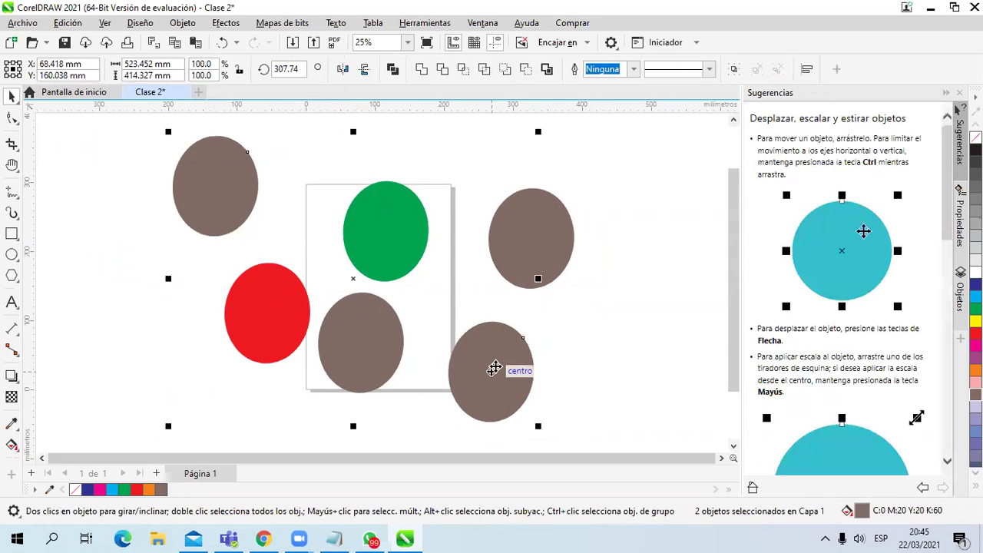
{"action": "left_click", "coordinate": [652, 381]}
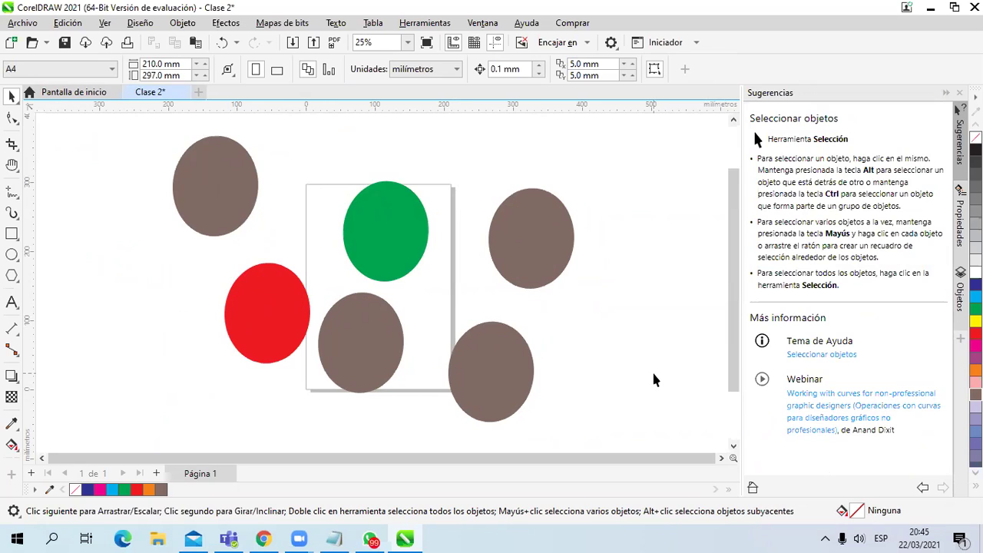
- Fill the upper-left brown, lower-right brown and green ellipses together with magenta (C:0 M:100 Y:0 K:0)
{"action": "left_click", "coordinate": [230, 199]}
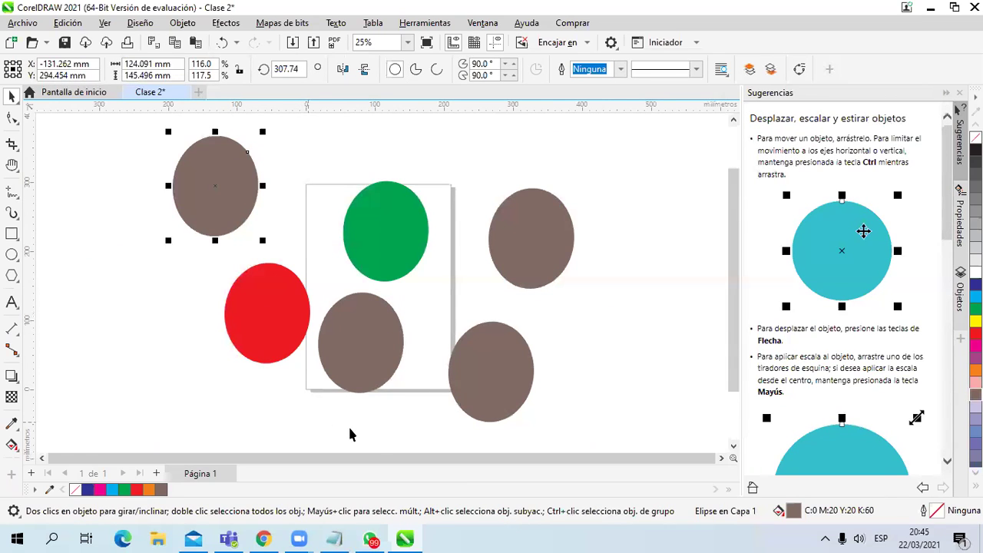
{"action": "left_click", "coordinate": [487, 405], "text": "shift"}
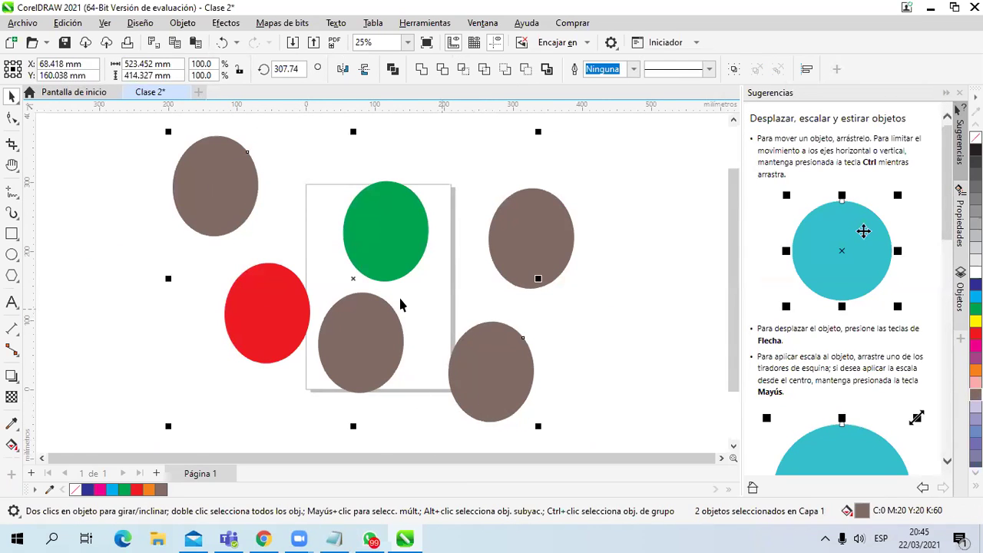
{"action": "left_click", "coordinate": [395, 269], "text": "shift"}
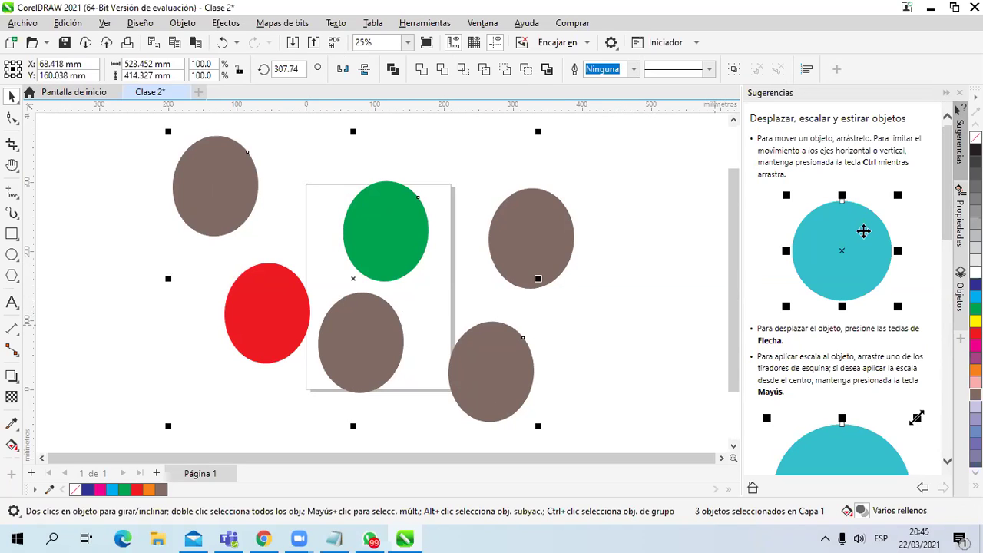
{"action": "left_click", "coordinate": [975, 346]}
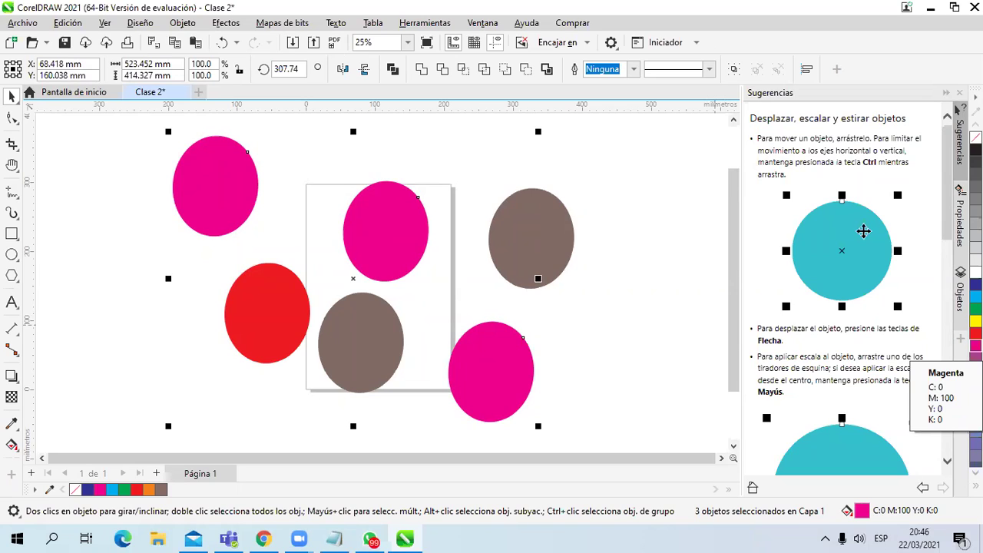
{"action": "left_click", "coordinate": [665, 359]}
- Check the class group chat in WhatsApp, and return to CorelDRAW with no ellipse selected
{"action": "left_click_drag", "start_coordinate": [132, 134], "coordinate": [639, 432]}
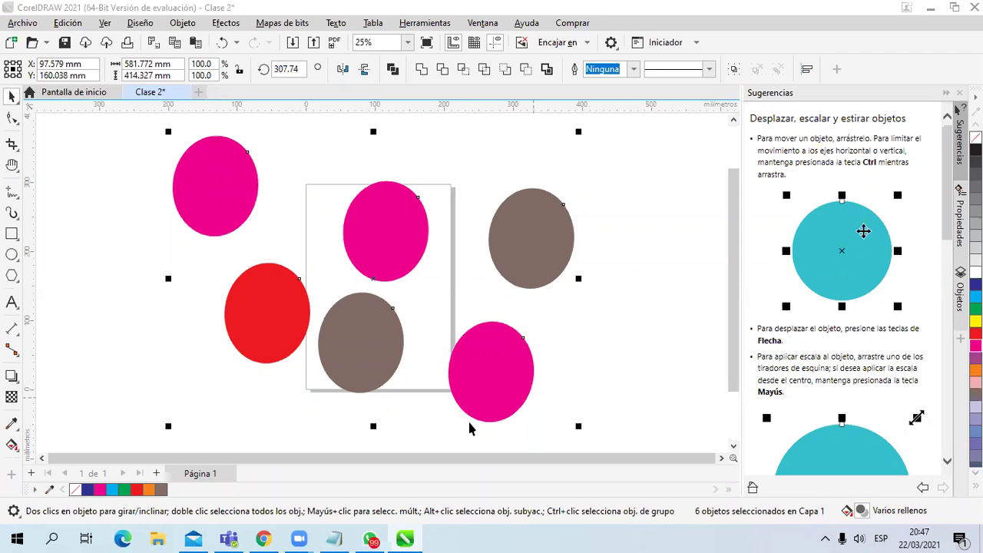
{"action": "left_click", "coordinate": [369, 538]}
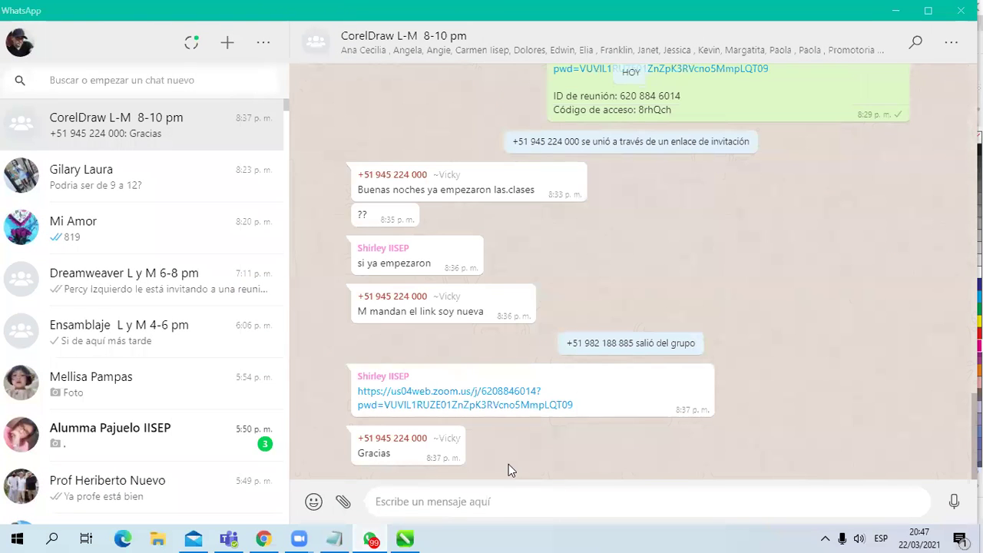
{"action": "left_click", "coordinate": [896, 13]}
{"action": "left_click", "coordinate": [702, 302]}
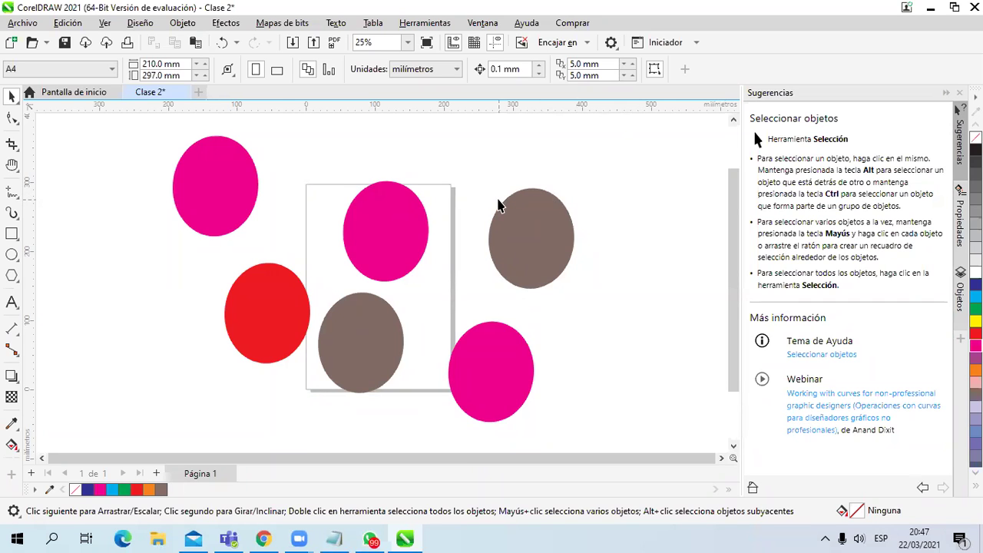
- Move the red ellipse up beside the upper-left magenta one, and fill the page's magenta ellipse yellow, overlapping it on the red
{"action": "left_click_drag", "start_coordinate": [224, 299], "coordinate": [238, 217]}
{"action": "left_click", "coordinate": [238, 216]}
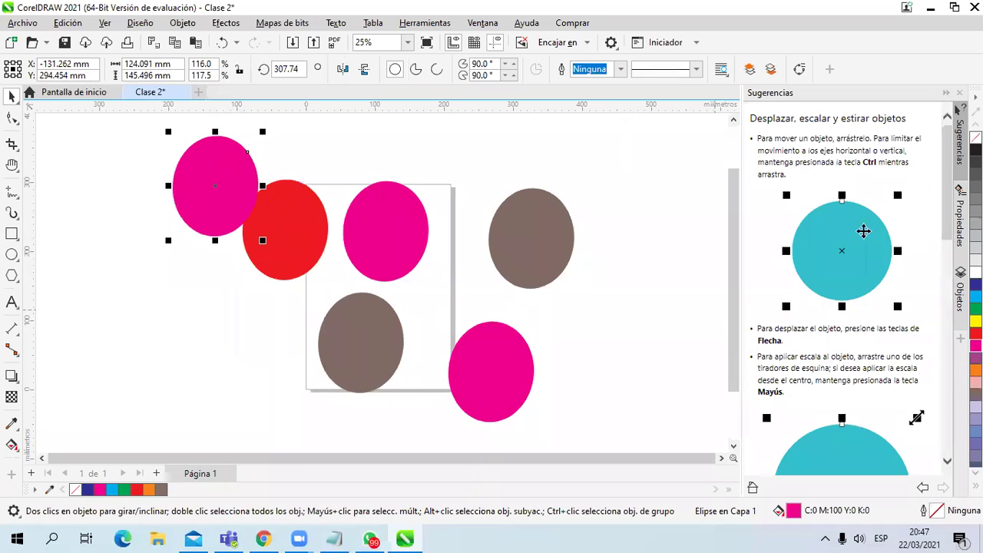
{"action": "left_click", "coordinate": [318, 264]}
{"action": "left_click", "coordinate": [398, 253]}
{"action": "left_click", "coordinate": [976, 321]}
{"action": "left_click_drag", "start_coordinate": [387, 248], "coordinate": [320, 271]}
- Move the page's brown ellipse up beside the yellow one and fill it pink; move the lower-right magenta ellipse below and fill it light purple
{"action": "left_click_drag", "start_coordinate": [375, 339], "coordinate": [394, 275]}
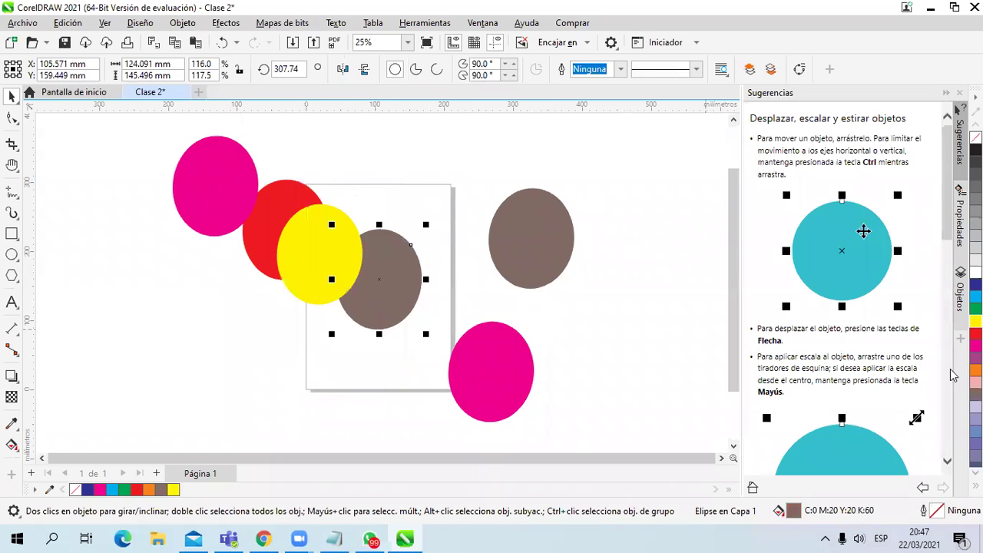
{"action": "left_click", "coordinate": [976, 382]}
{"action": "left_click_drag", "start_coordinate": [509, 368], "coordinate": [348, 353]}
{"action": "left_click", "coordinate": [976, 407]}
- Move the remaining brown ellipse onto the page's right edge and fill it with blue (C:60 M:40 Y:0 K:0)
{"action": "left_click_drag", "start_coordinate": [550, 259], "coordinate": [446, 323]}
{"action": "left_click", "coordinate": [975, 431]}
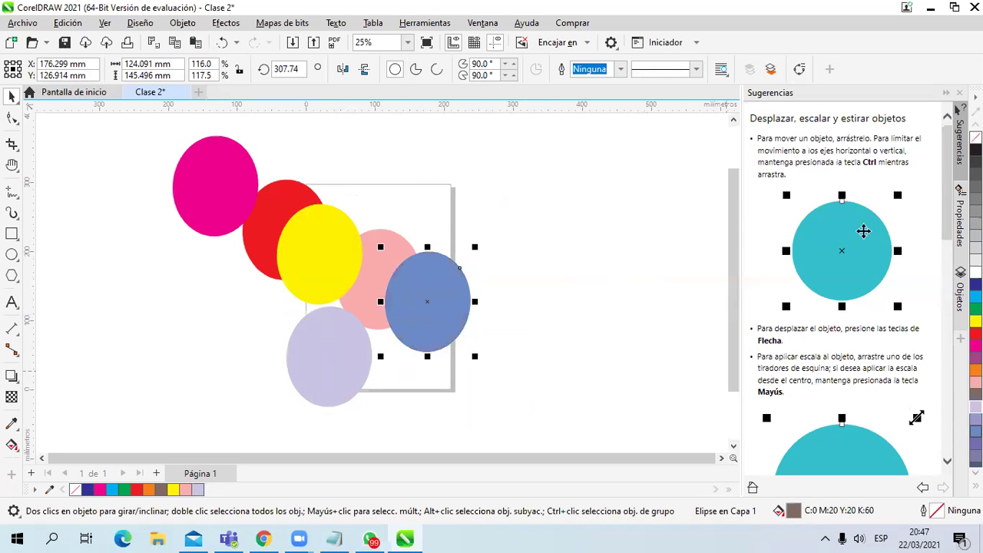
{"action": "left_click", "coordinate": [617, 387]}
- Rearrange the ellipses so red, pink and magenta overlap from left to right, with yellow placed beyond the page's right edge
{"action": "left_click_drag", "start_coordinate": [223, 206], "coordinate": [223, 312]}
{"action": "left_click_drag", "start_coordinate": [272, 228], "coordinate": [187, 229]}
{"action": "left_click_drag", "start_coordinate": [230, 319], "coordinate": [274, 303]}
{"action": "left_click_drag", "start_coordinate": [307, 246], "coordinate": [316, 147]}
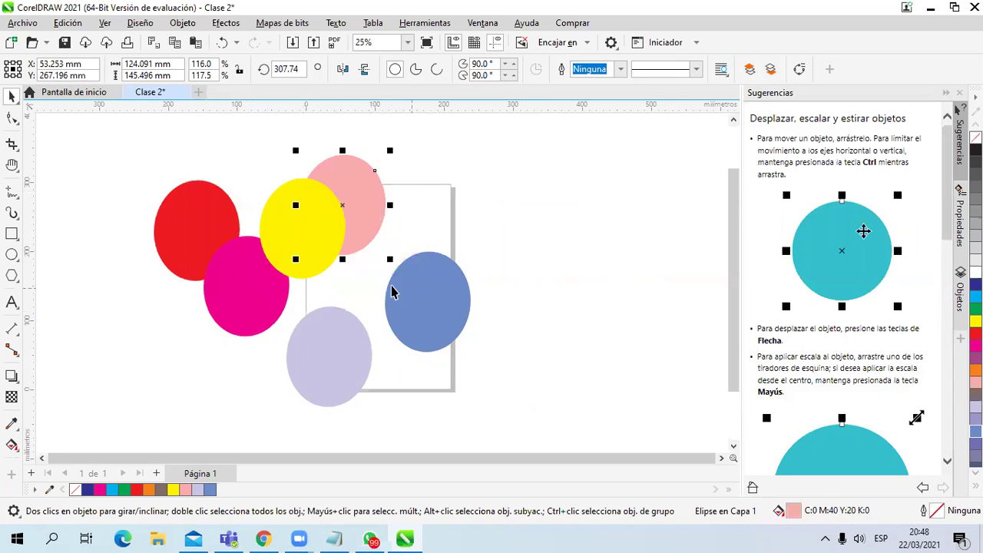
{"action": "left_click_drag", "start_coordinate": [317, 252], "coordinate": [485, 271]}
{"action": "left_click_drag", "start_coordinate": [331, 223], "coordinate": [371, 331]}
{"action": "left_click_drag", "start_coordinate": [288, 265], "coordinate": [235, 280]}
{"action": "left_click_drag", "start_coordinate": [355, 302], "coordinate": [283, 248]}
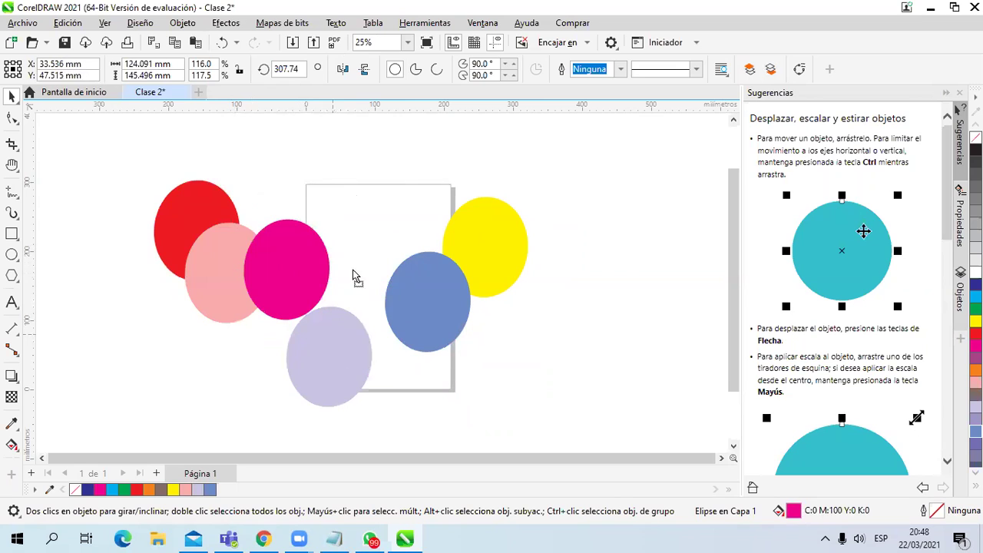
- Line up the yellow, light purple and blue ellipses in an overlapping row after the magenta one, and shift the pink one up into line
{"action": "left_click_drag", "start_coordinate": [338, 346], "coordinate": [361, 256]}
{"action": "left_click_drag", "start_coordinate": [430, 296], "coordinate": [410, 259]}
{"action": "left_click_drag", "start_coordinate": [468, 256], "coordinate": [549, 324]}
{"action": "left_click_drag", "start_coordinate": [481, 280], "coordinate": [433, 292]}
{"action": "left_click_drag", "start_coordinate": [520, 315], "coordinate": [503, 335]}
{"action": "left_click_drag", "start_coordinate": [384, 286], "coordinate": [408, 344]}
{"action": "left_click_drag", "start_coordinate": [431, 299], "coordinate": [386, 296]}
{"action": "left_click_drag", "start_coordinate": [529, 340], "coordinate": [423, 366]}
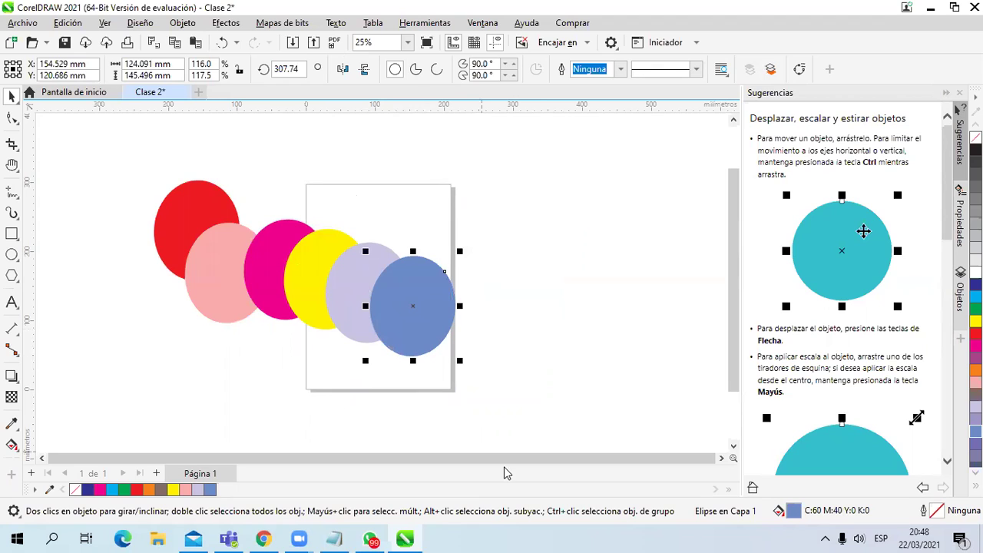
{"action": "left_click_drag", "start_coordinate": [222, 297], "coordinate": [246, 268]}
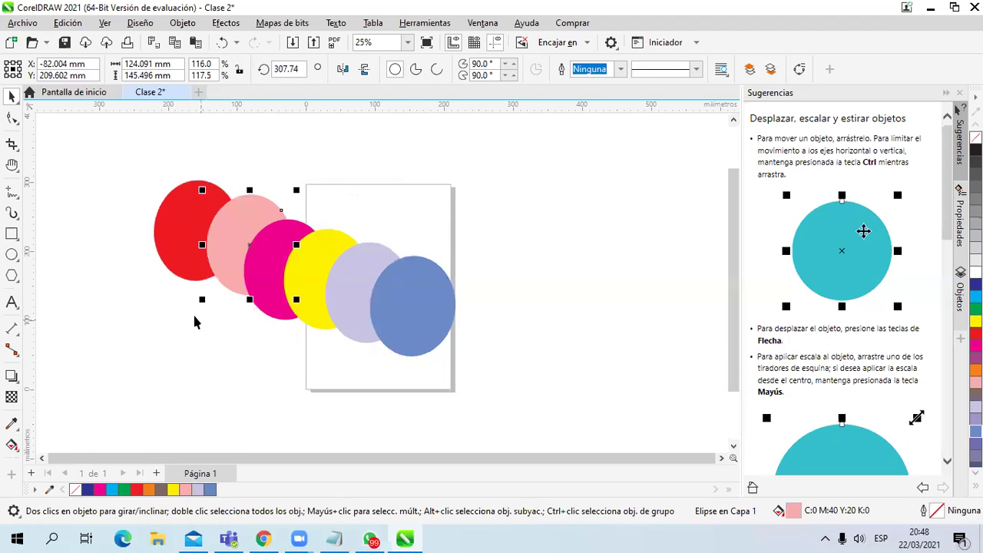
- Select each ellipse along the row in turn, from the red one to the light purple one
{"action": "left_click", "coordinate": [188, 240]}
{"action": "left_click", "coordinate": [239, 259]}
{"action": "left_click", "coordinate": [264, 281]}
{"action": "left_click", "coordinate": [307, 287]}
{"action": "left_click", "coordinate": [351, 299]}
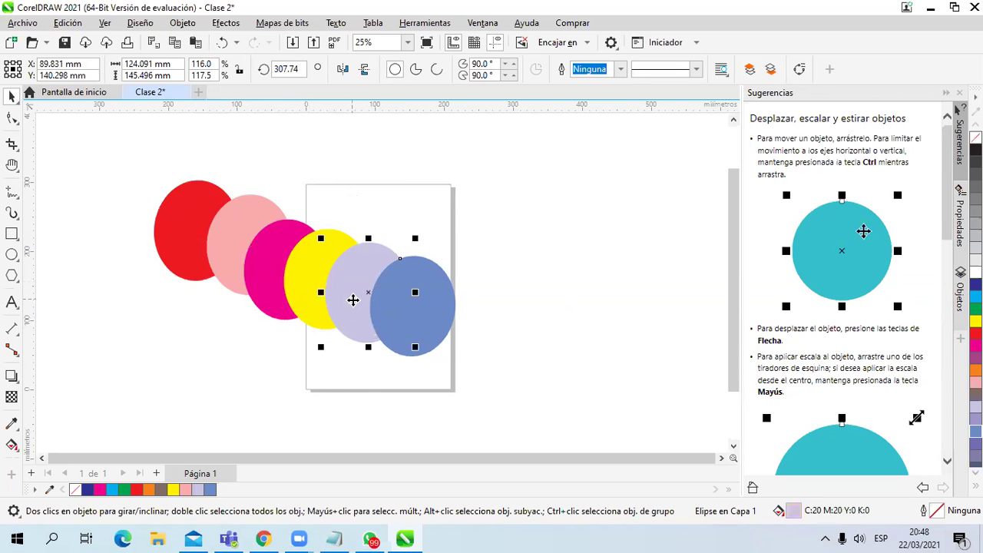
- Move the blue ellipse from the row's right end to its left end, overlapping the red one
{"action": "left_click", "coordinate": [442, 327]}
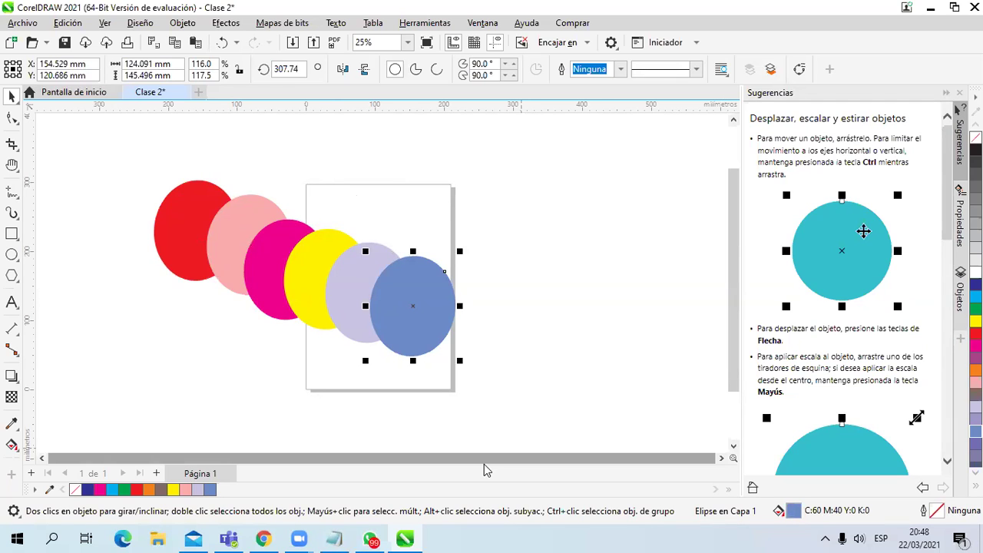
{"action": "left_click_drag", "start_coordinate": [412, 346], "coordinate": [149, 306]}
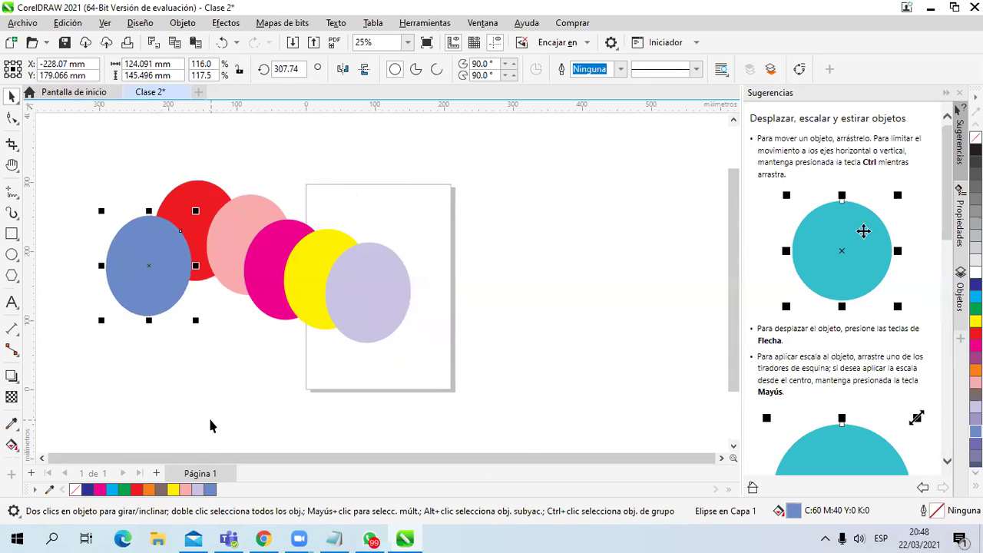
- Move the blue ellipse so it overlaps the lower left of the red one, in front of it
{"action": "left_click_drag", "start_coordinate": [159, 292], "coordinate": [390, 392]}
{"action": "left_click_drag", "start_coordinate": [359, 356], "coordinate": [170, 297]}
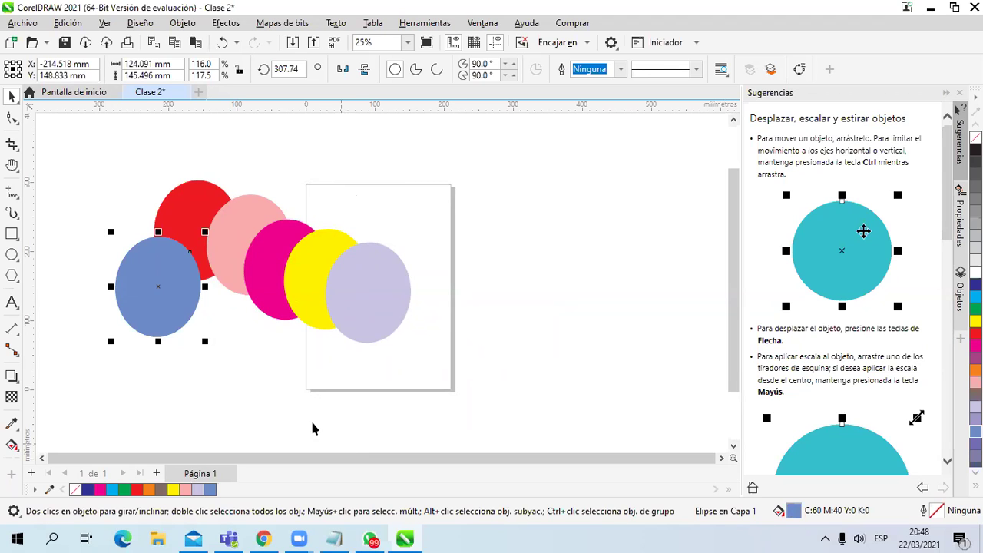
{"action": "mouse_move", "coordinate": [160, 305]}
{"action": "left_mouse_down"}
{"action": "mouse_move", "coordinate": [193, 292]}
{"action": "mouse_move", "coordinate": [160, 319]}
{"action": "mouse_move", "coordinate": [176, 371]}
{"action": "mouse_move", "coordinate": [176, 301]}
{"action": "left_mouse_up"}
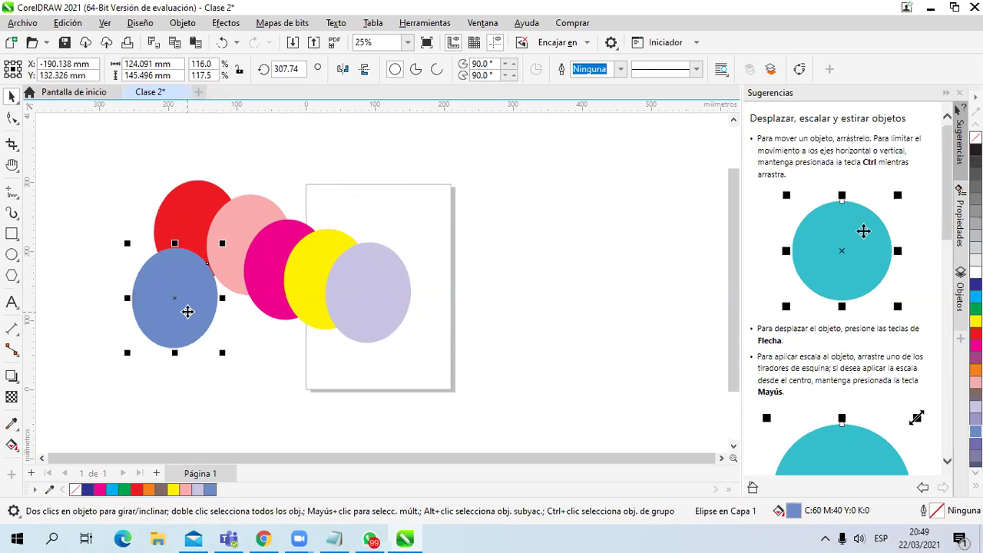
{"action": "right_click", "coordinate": [187, 311]}
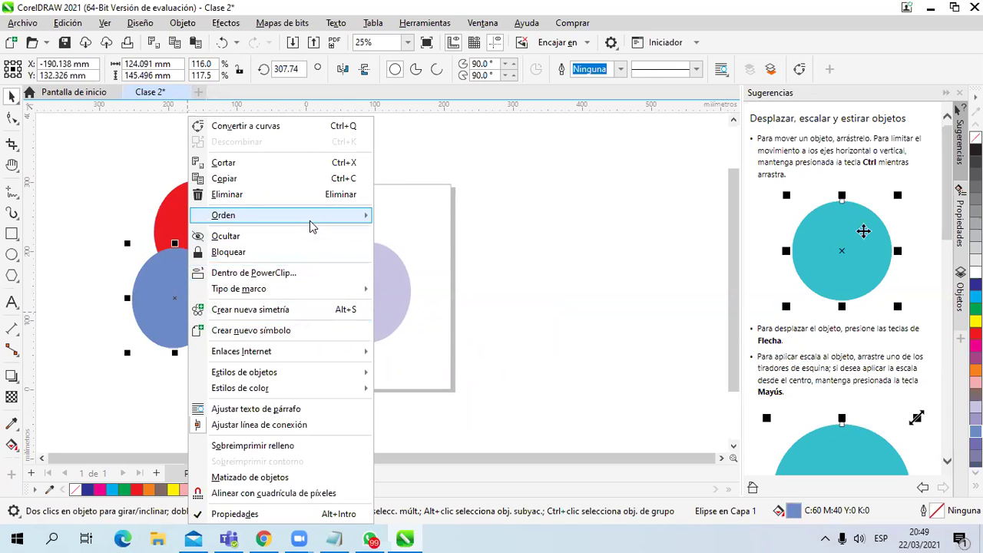
{"action": "mouse_move", "coordinate": [311, 225]}
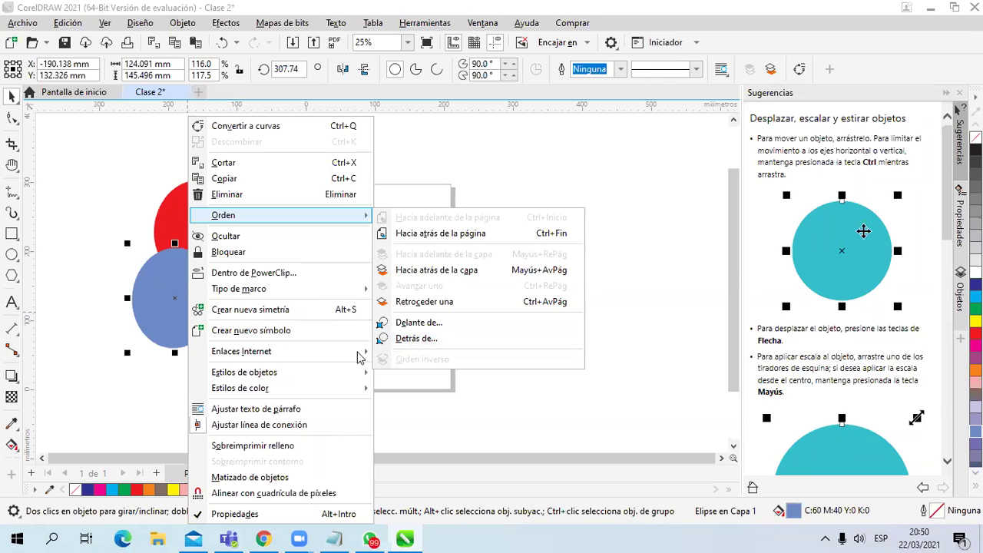
{"action": "left_click", "coordinate": [154, 318]}
{"action": "left_click", "coordinate": [189, 338]}
{"action": "mouse_move", "coordinate": [189, 338]}
{"action": "left_mouse_down"}
{"action": "mouse_move", "coordinate": [215, 345]}
{"action": "mouse_move", "coordinate": [158, 375]}
{"action": "mouse_move", "coordinate": [182, 328]}
{"action": "left_mouse_up"}
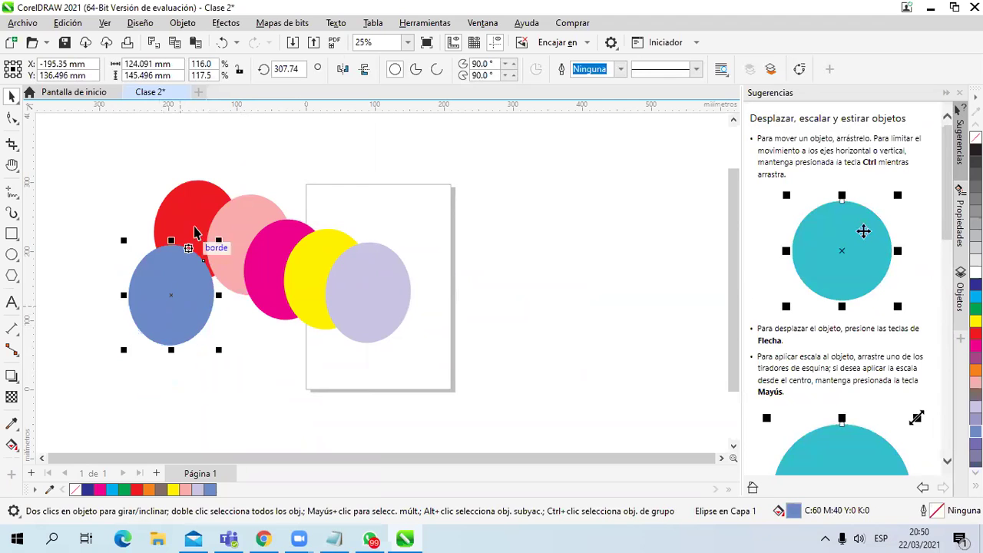
- Place the blue ellipse behind the red one in the stacking order and move it to the red ellipse's upper left
{"action": "right_click", "coordinate": [199, 303]}
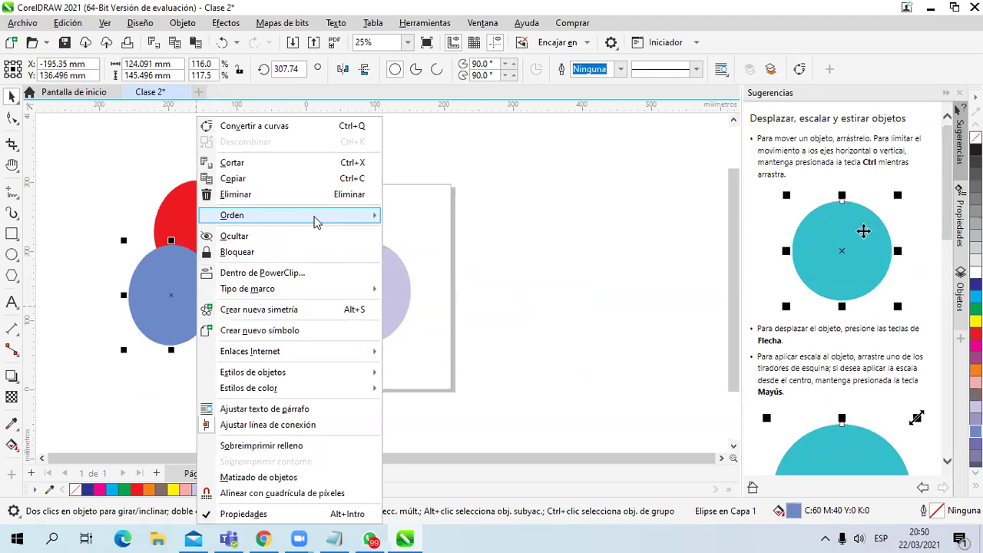
{"action": "left_click", "coordinate": [398, 336]}
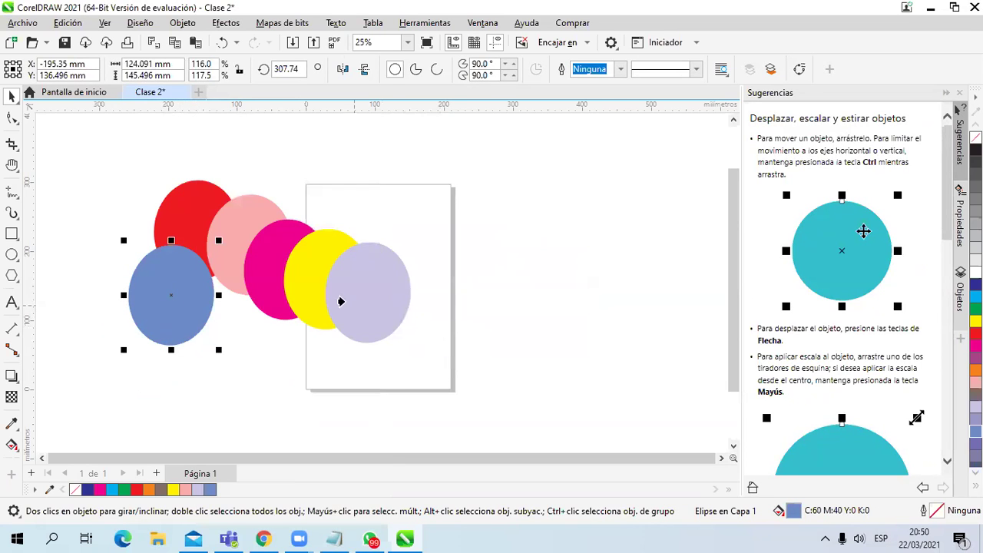
{"action": "left_click", "coordinate": [185, 200]}
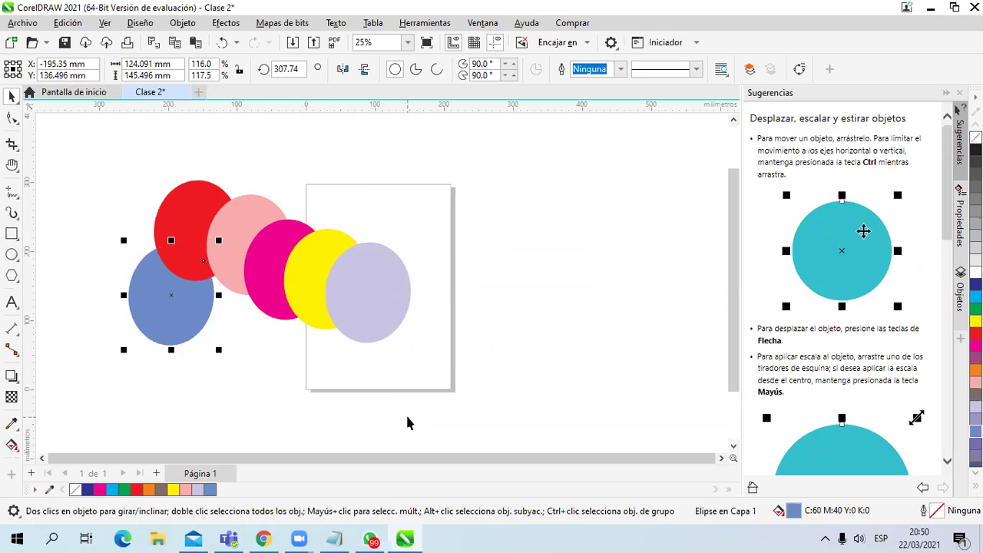
{"action": "left_click_drag", "start_coordinate": [183, 327], "coordinate": [165, 246]}
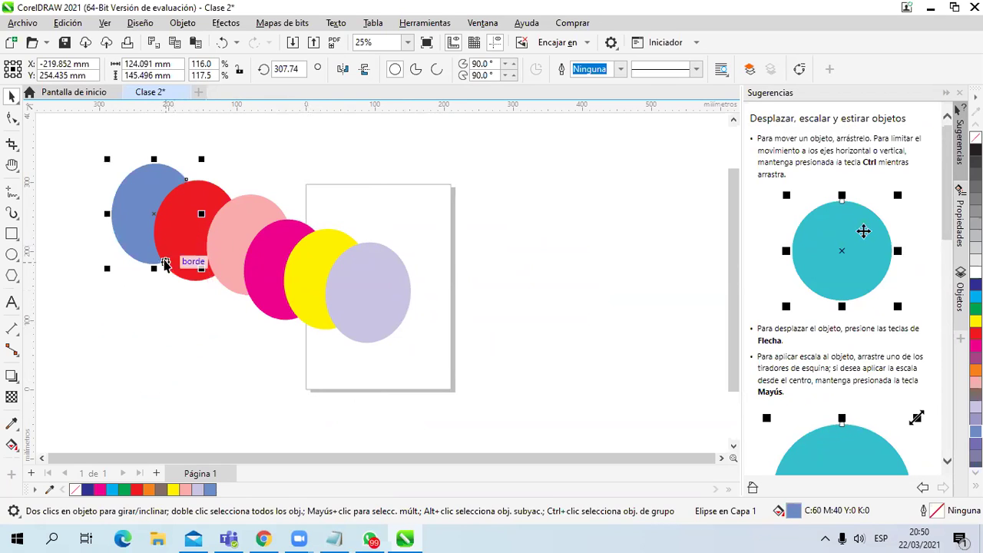
- Bring the blue ellipse to the front of the page and move it to the row's right end, overlapping the light purple one
{"action": "right_click", "coordinate": [140, 203]}
{"action": "mouse_move", "coordinate": [230, 219]}
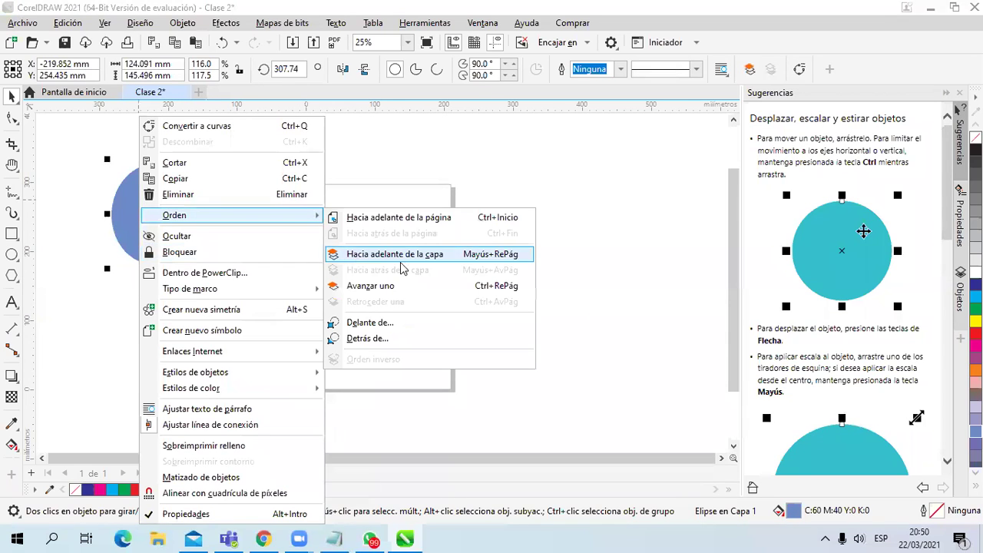
{"action": "left_click", "coordinate": [453, 217]}
{"action": "left_click_drag", "start_coordinate": [188, 242], "coordinate": [408, 339]}
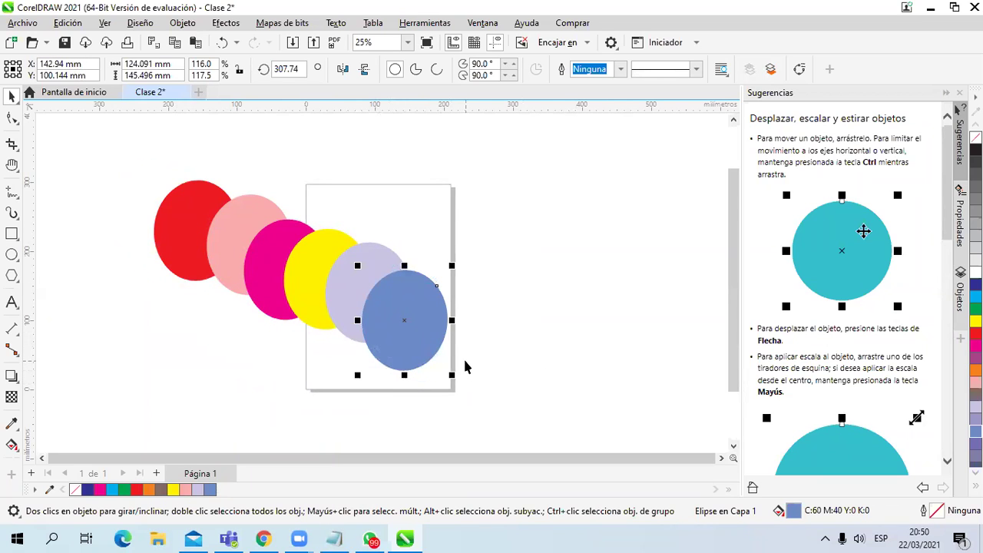
- Send the blue ellipse back one level and move it down and left, partly beneath the light purple one
{"action": "right_click", "coordinate": [431, 320]}
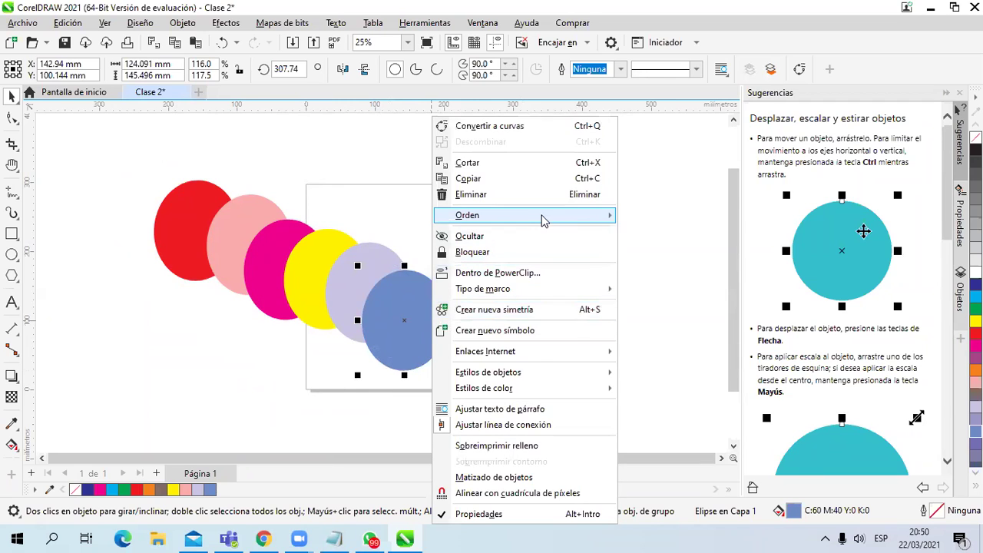
{"action": "mouse_move", "coordinate": [603, 215]}
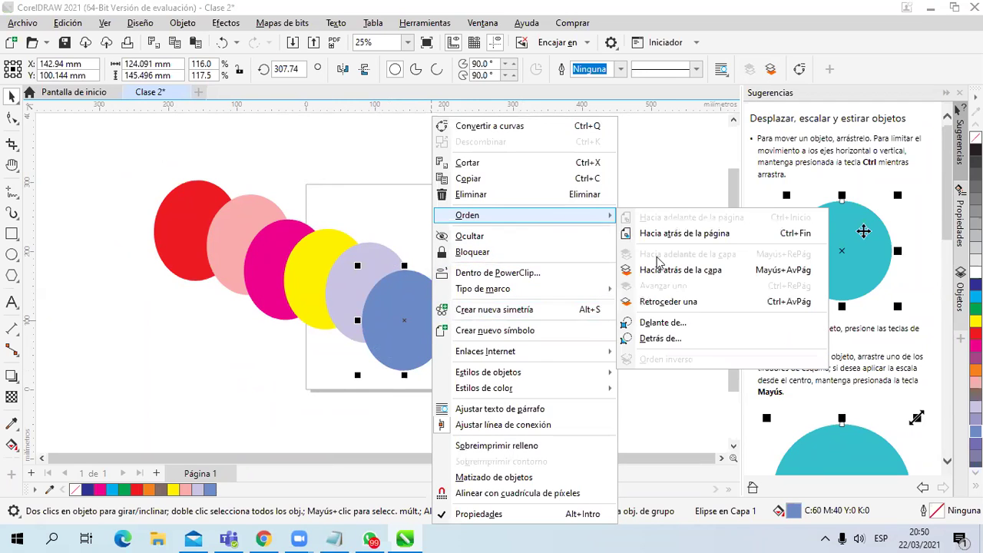
{"action": "left_click", "coordinate": [694, 304]}
{"action": "left_click_drag", "start_coordinate": [377, 374], "coordinate": [327, 391]}
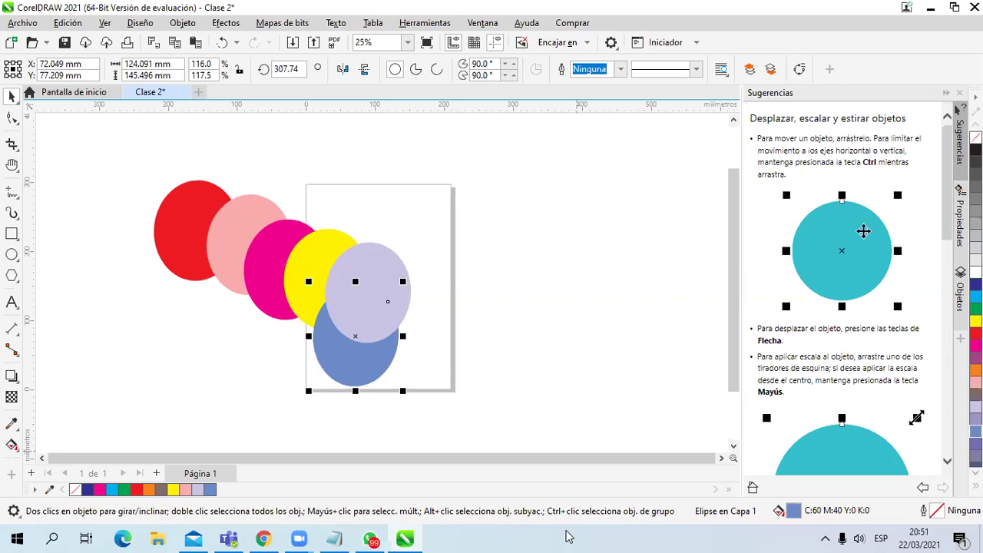
- Select all the ellipses together and delete them
{"action": "left_click", "coordinate": [848, 535]}
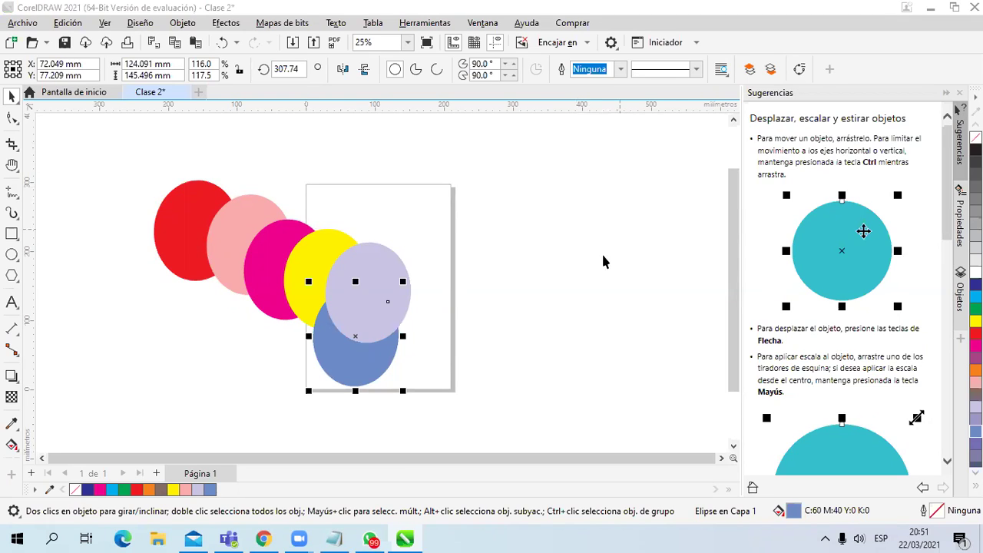
{"action": "left_click_drag", "start_coordinate": [125, 153], "coordinate": [507, 421]}
{"action": "key", "text": "Delete"}
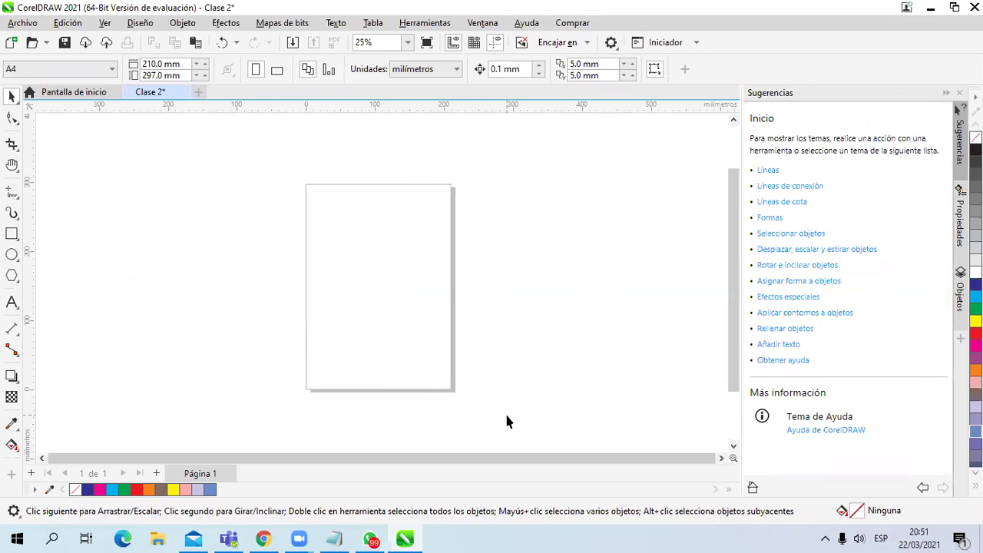
- Draw a circle about 94 mm in diameter in the upper part of the page and shift it slightly down and right
{"action": "scroll", "coordinate": [423, 230], "scroll_direction": "up", "scroll_amount": 1}
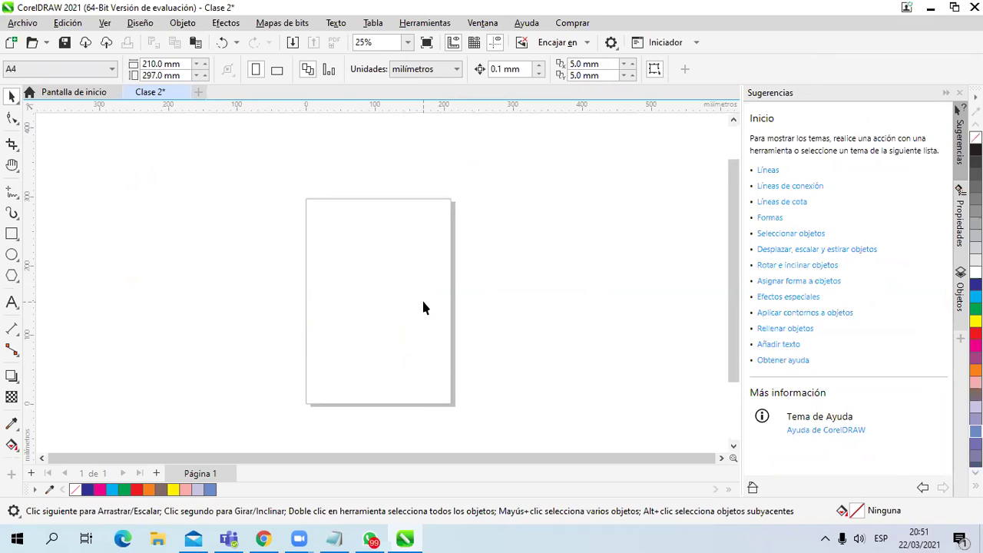
{"action": "scroll", "coordinate": [428, 251], "scroll_direction": "up", "scroll_amount": 4}
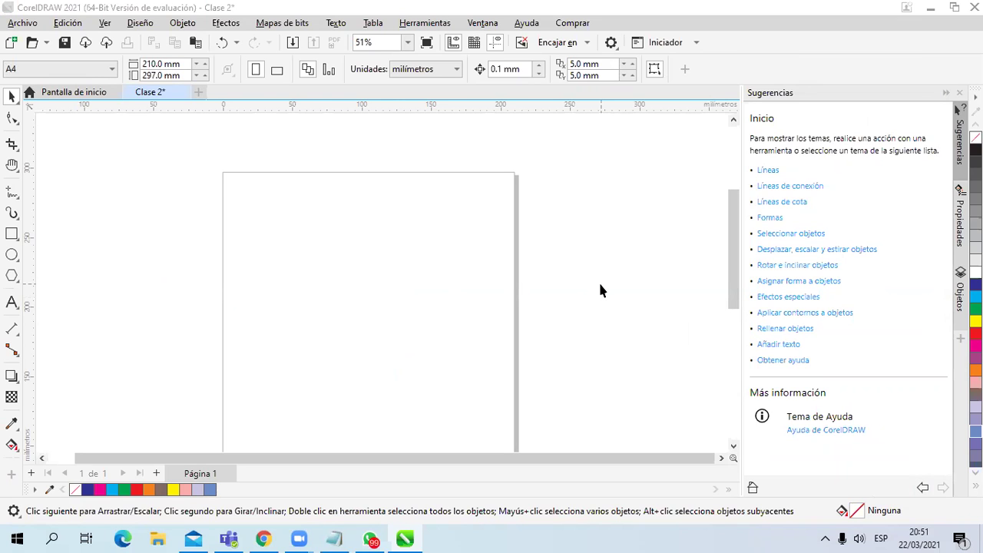
{"action": "left_click", "coordinate": [12, 254]}
{"action": "left_click_drag", "start_coordinate": [288, 211], "coordinate": [421, 343]}
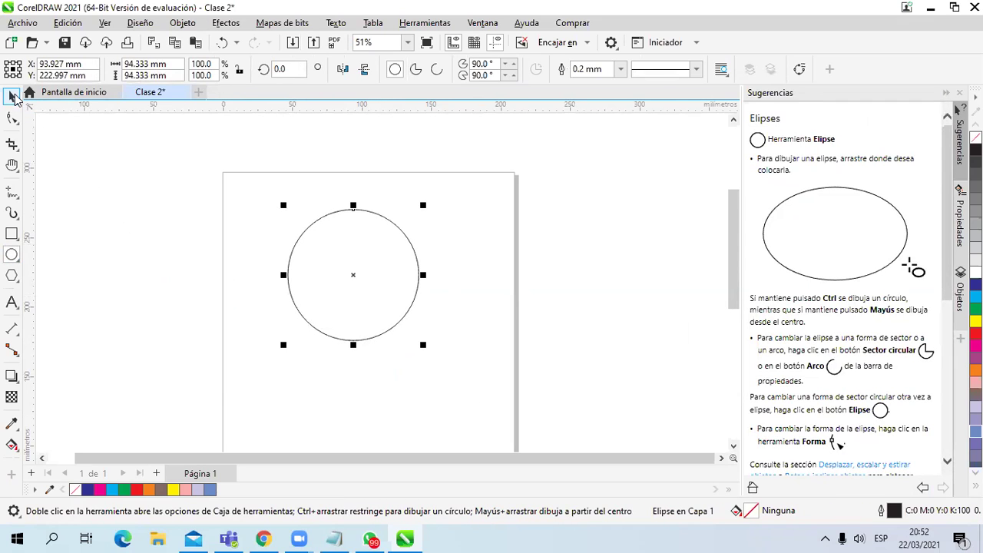
{"action": "left_click", "coordinate": [13, 98]}
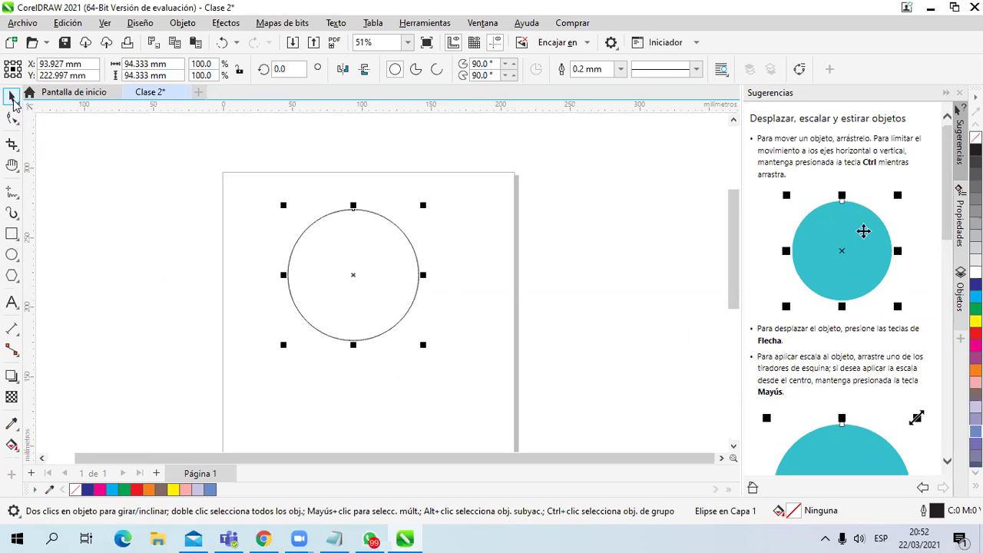
{"action": "mouse_move", "coordinate": [352, 250]}
{"action": "left_mouse_down"}
{"action": "mouse_move", "coordinate": [373, 246]}
{"action": "mouse_move", "coordinate": [356, 256]}
{"action": "left_mouse_up"}
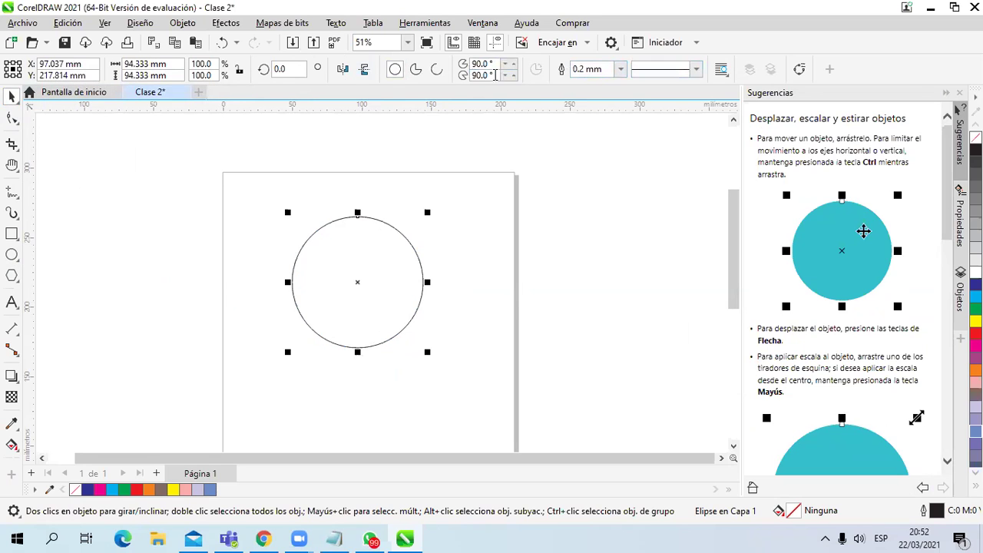
- Compare the property options offered with nothing selected, with the circle selected, and with the Polygon and Text tools active
{"action": "left_click", "coordinate": [498, 289]}
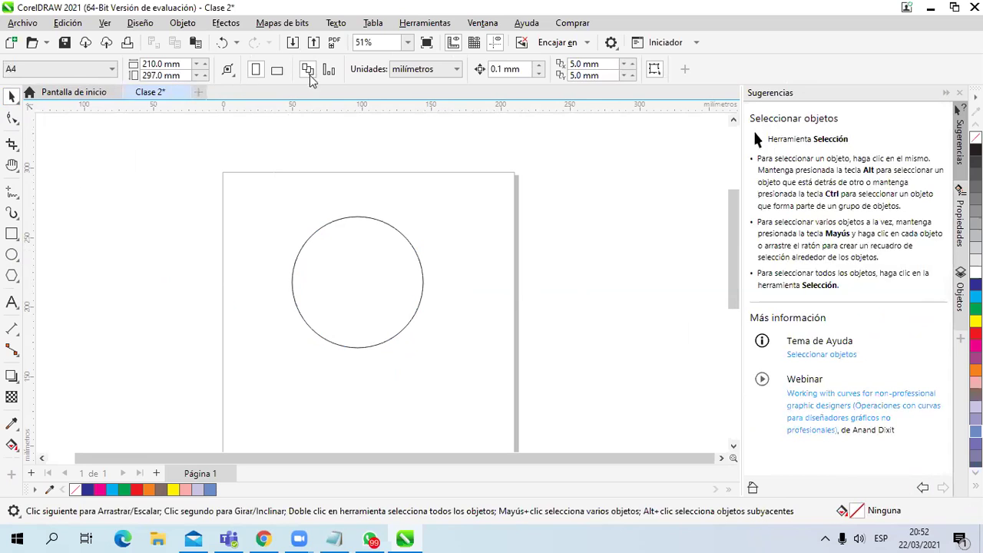
{"action": "left_click", "coordinate": [367, 293]}
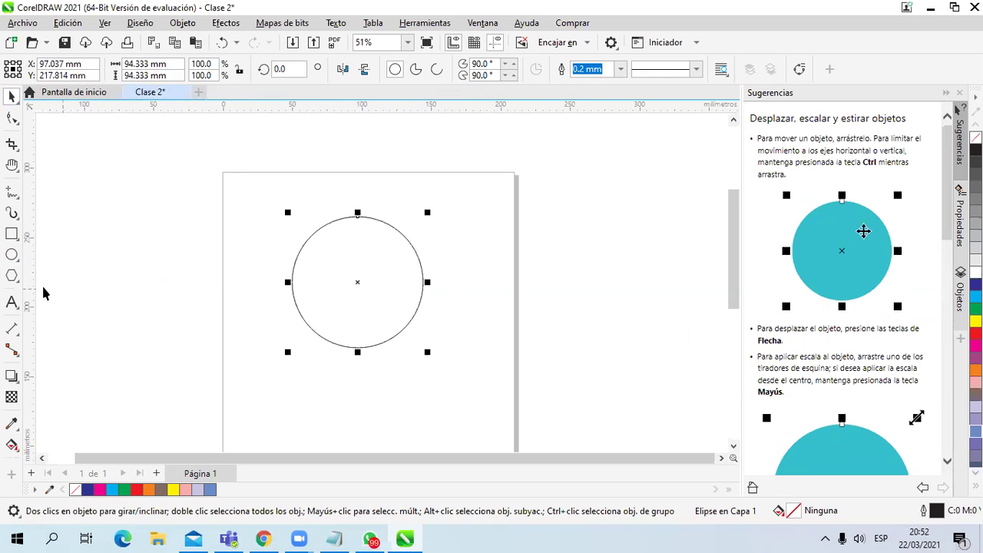
{"action": "left_click", "coordinate": [9, 276]}
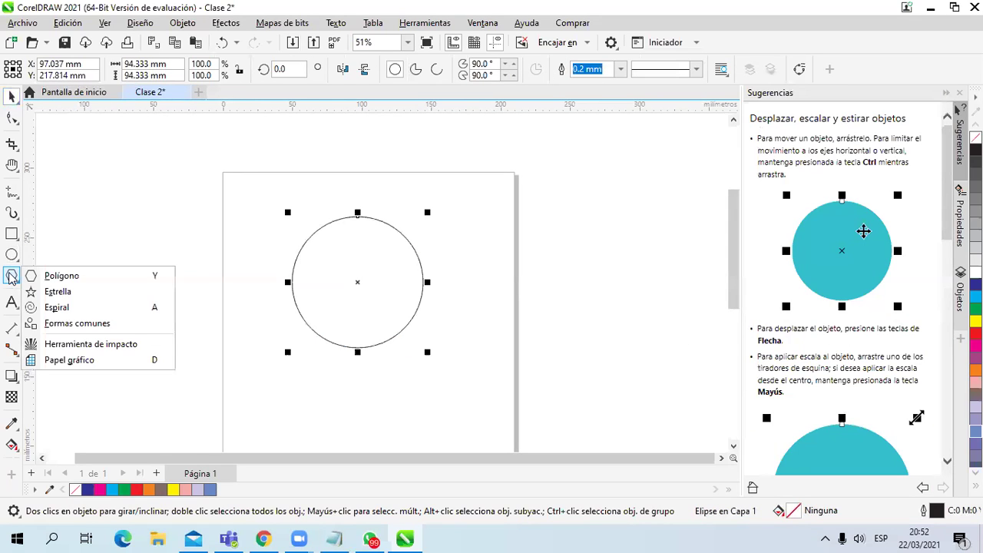
{"action": "left_click", "coordinate": [62, 275]}
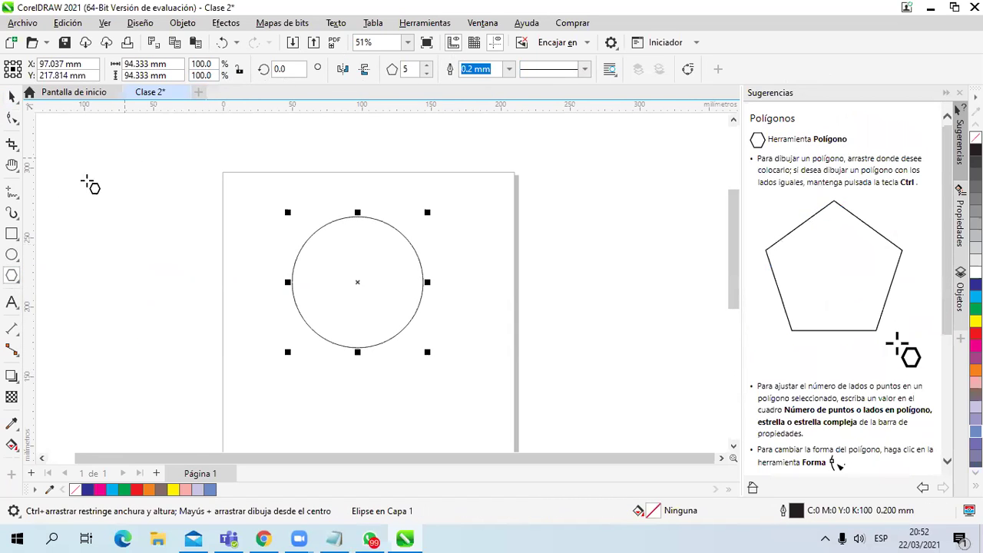
{"action": "left_click", "coordinate": [12, 304]}
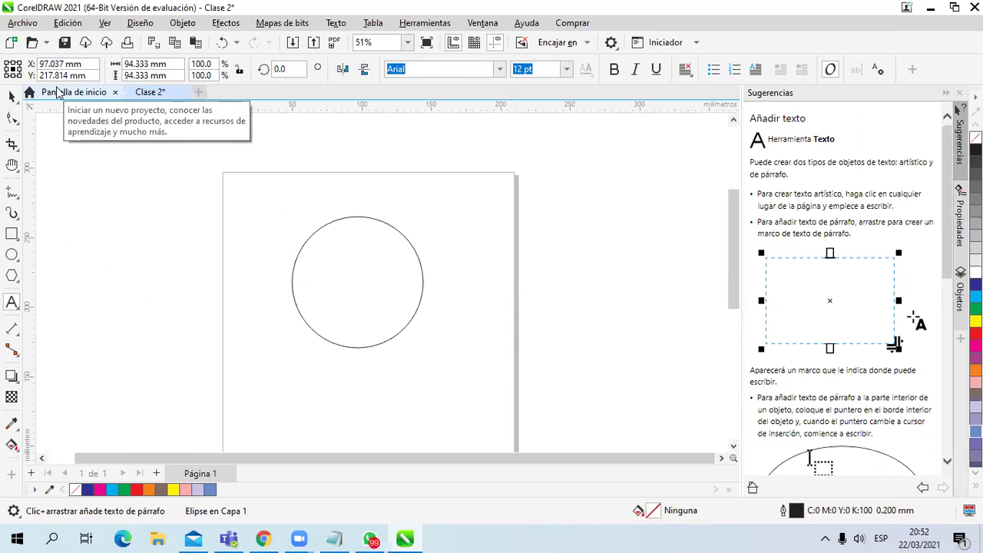
{"action": "left_click", "coordinate": [12, 96]}
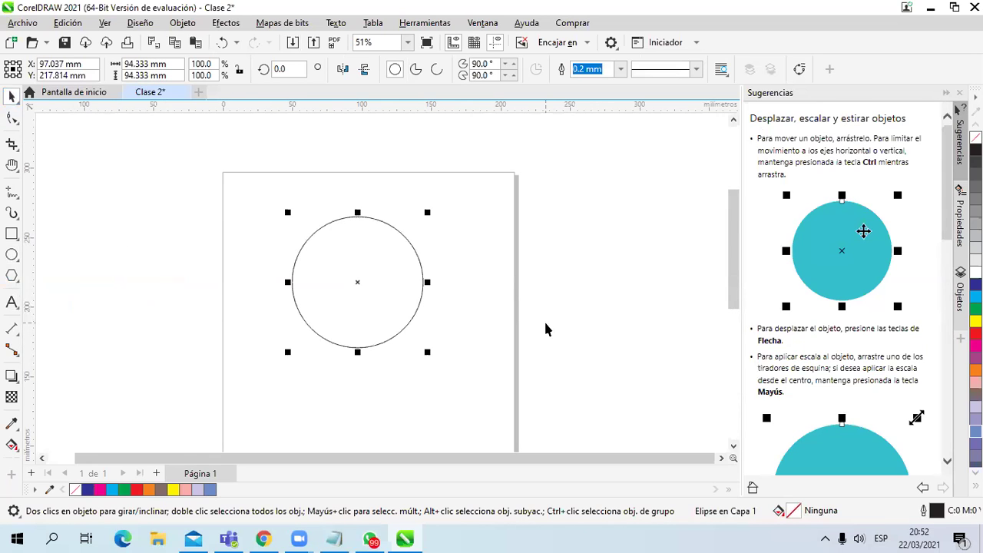
{"action": "left_click", "coordinate": [500, 236]}
{"action": "left_click", "coordinate": [420, 315]}
{"action": "left_click", "coordinate": [145, 115]}
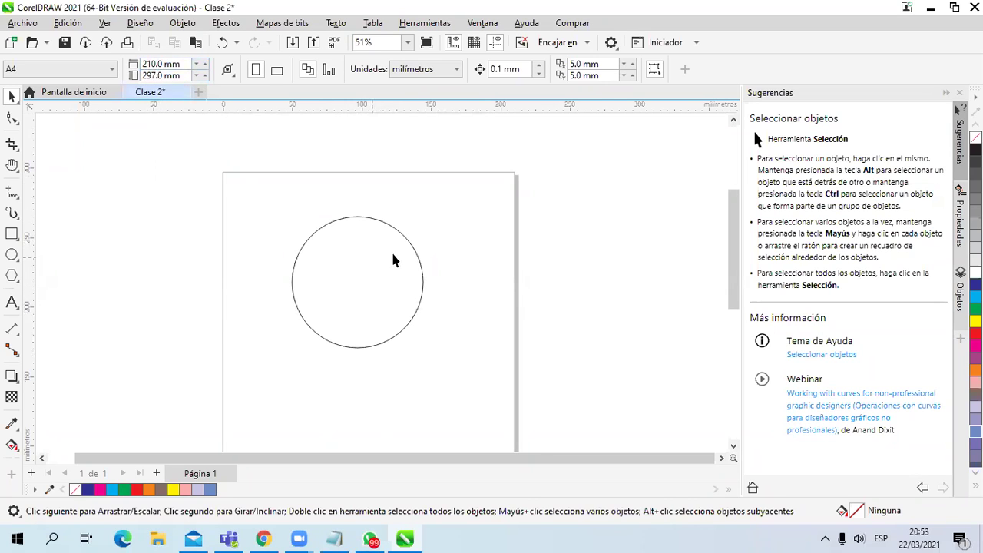
{"action": "left_click", "coordinate": [400, 308]}
{"action": "left_click", "coordinate": [341, 389]}
- Resize the circle to 90 mm wide and 90 mm high
{"action": "left_click", "coordinate": [367, 302]}
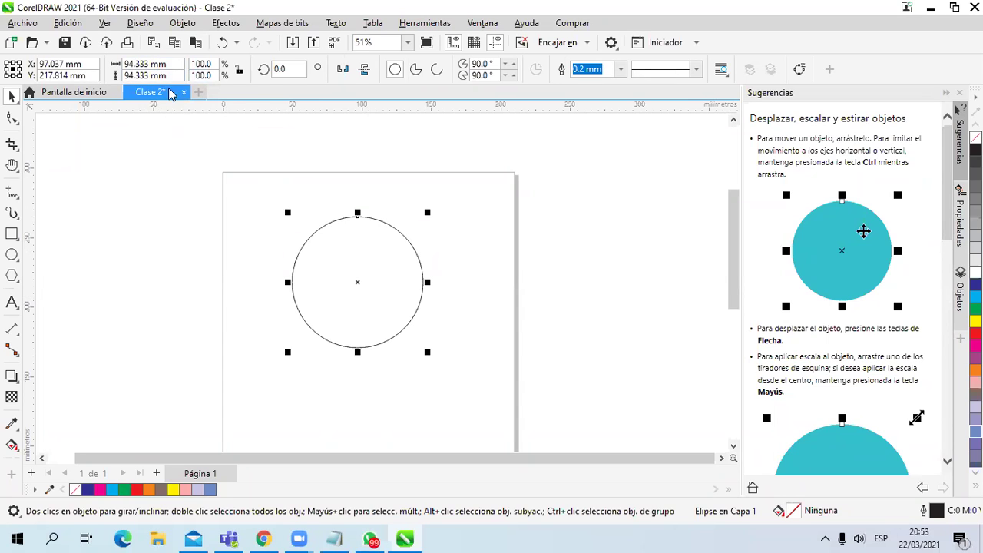
{"action": "double_click", "coordinate": [138, 64]}
{"action": "type", "text": "90"}
{"action": "key", "text": "Tab"}
{"action": "type", "text": "9"}
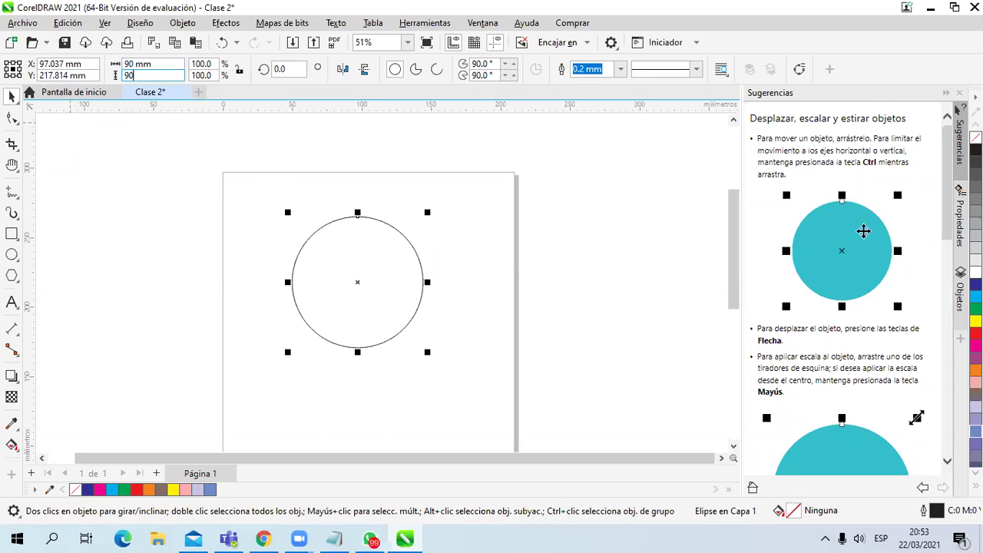
{"action": "type", "text": "0"}
{"action": "key", "text": "Return"}
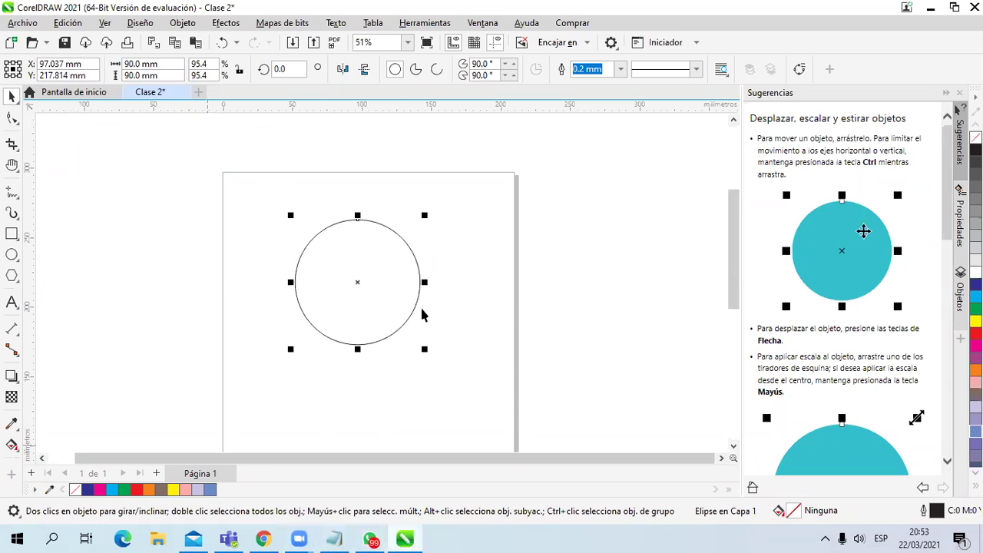
- Fill the circle with cyan and color its outline dark blue
{"action": "scroll", "coordinate": [355, 269], "scroll_direction": "up", "scroll_amount": 2}
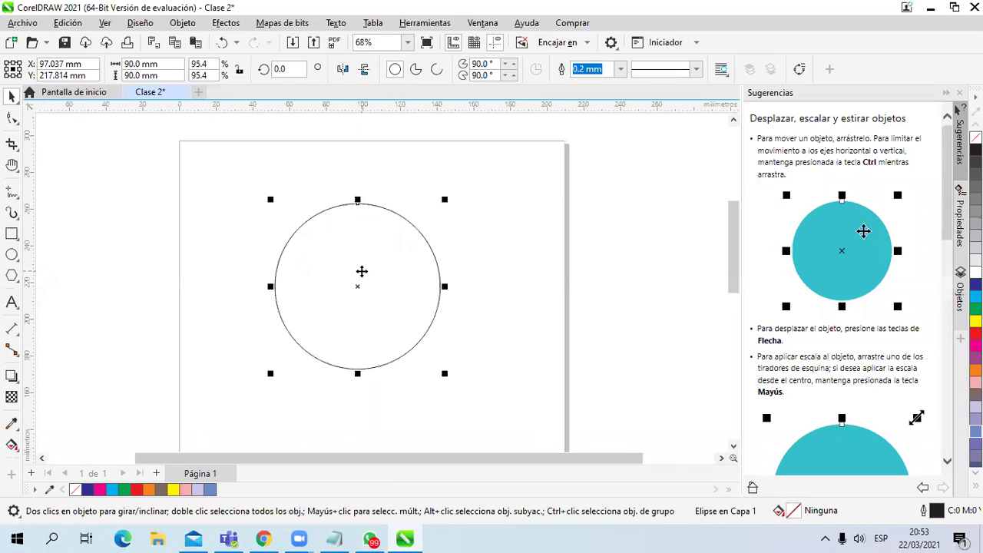
{"action": "scroll", "coordinate": [361, 287], "scroll_direction": "up", "scroll_amount": 4}
{"action": "scroll", "coordinate": [376, 292], "scroll_direction": "down", "scroll_amount": 1}
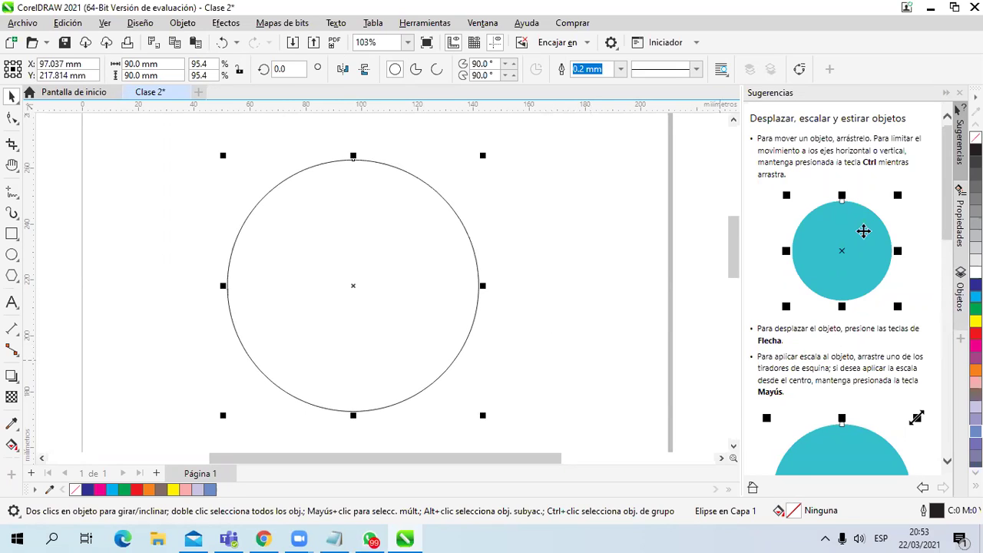
{"action": "left_click", "coordinate": [975, 296]}
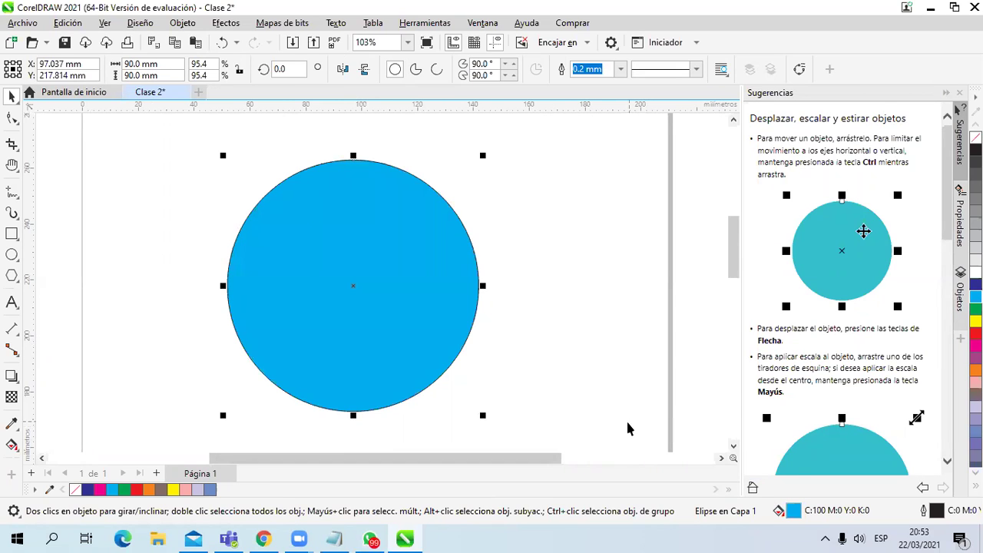
{"action": "right_click", "coordinate": [976, 307]}
{"action": "right_click", "coordinate": [976, 284]}
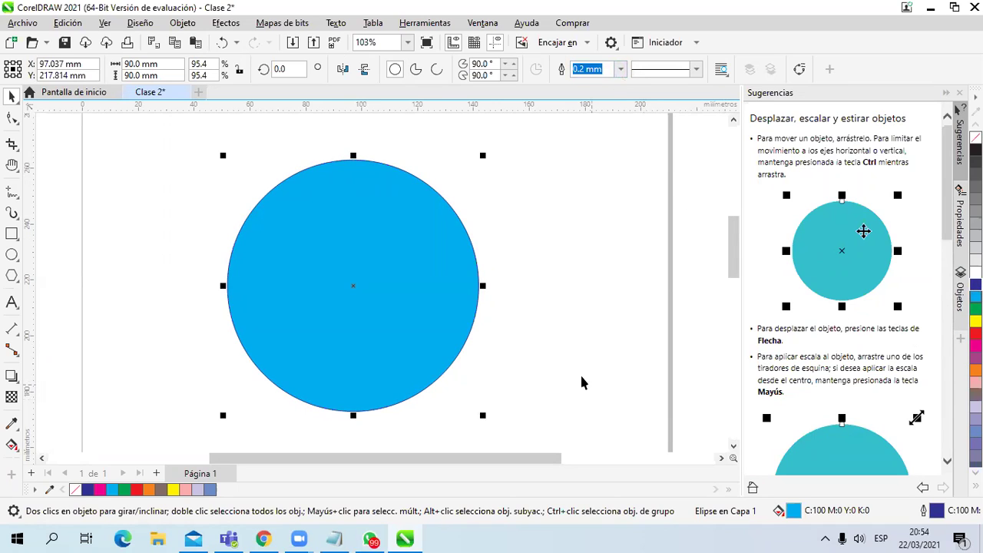
- Set the cyan circle's outline width to 3.0 mm and move the circle toward the page's left edge
{"action": "left_click", "coordinate": [621, 69]}
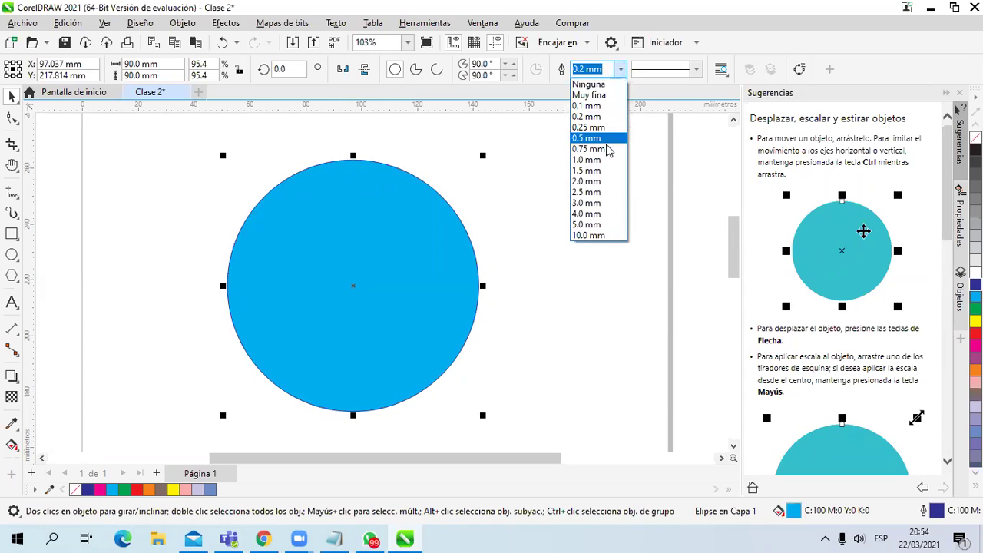
{"action": "left_click", "coordinate": [592, 202]}
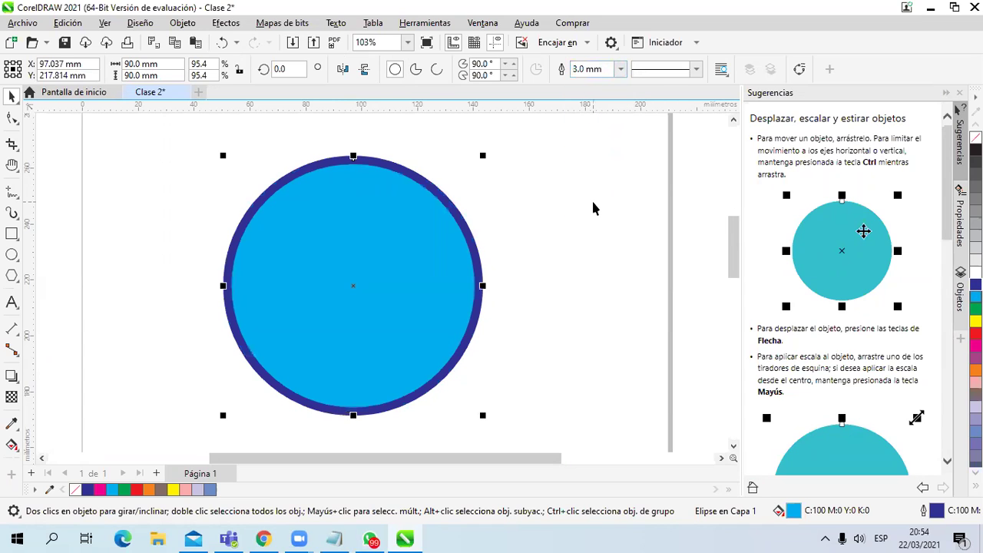
{"action": "left_click", "coordinate": [633, 384]}
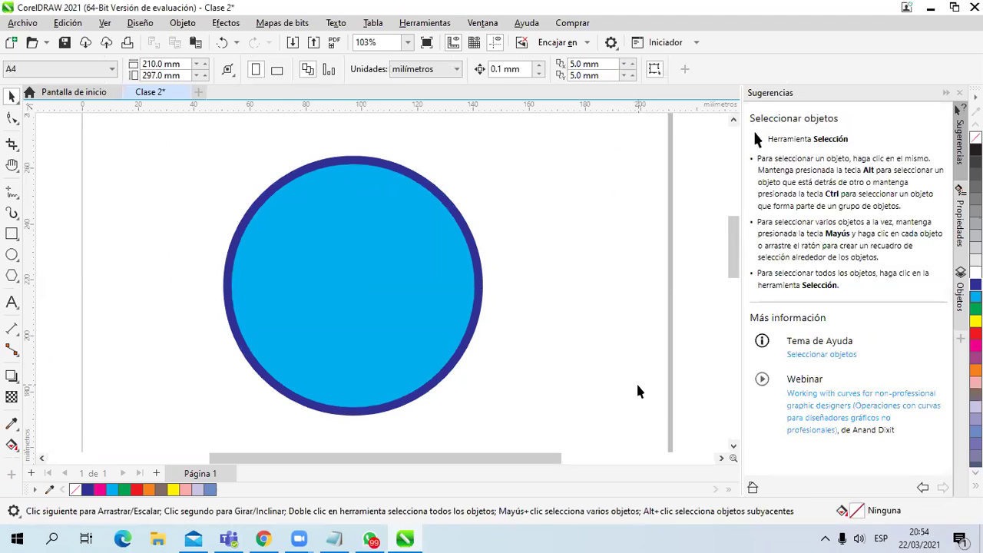
{"action": "left_click_drag", "start_coordinate": [371, 279], "coordinate": [269, 284]}
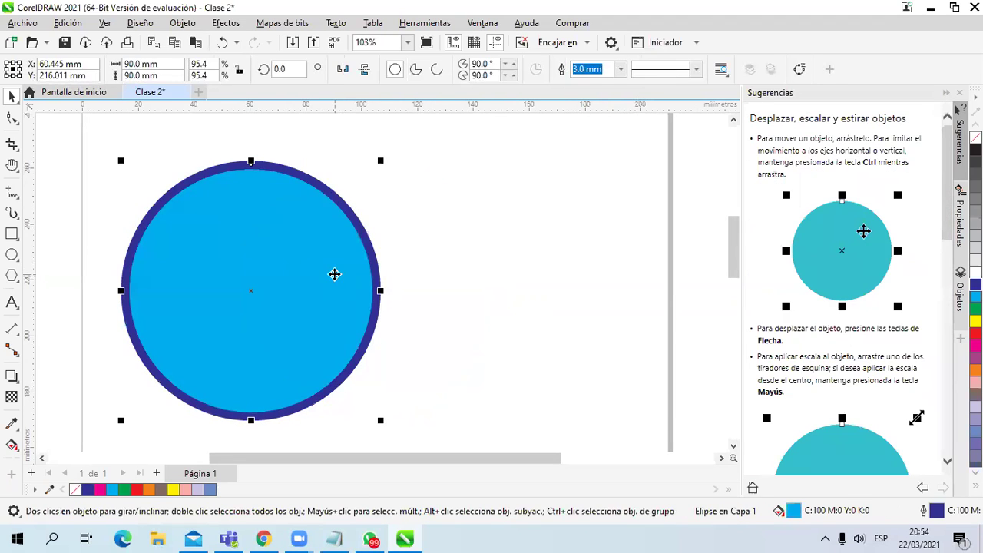
- Draw a second circle, size it to 70 mm wide and 70 mm high, and center it on the cyan circle
{"action": "left_click", "coordinate": [12, 254]}
{"action": "left_click_drag", "start_coordinate": [437, 198], "coordinate": [530, 366]}
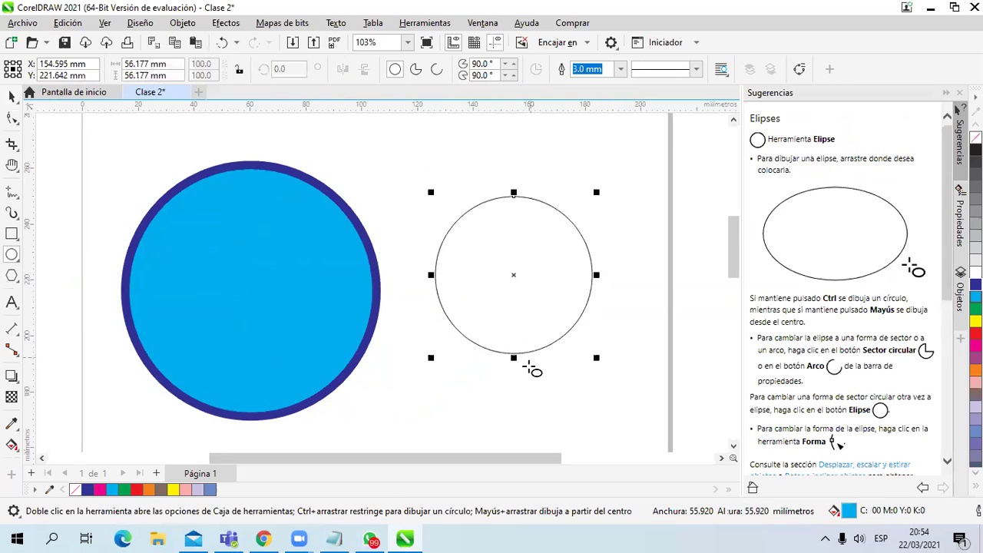
{"action": "double_click", "coordinate": [136, 65]}
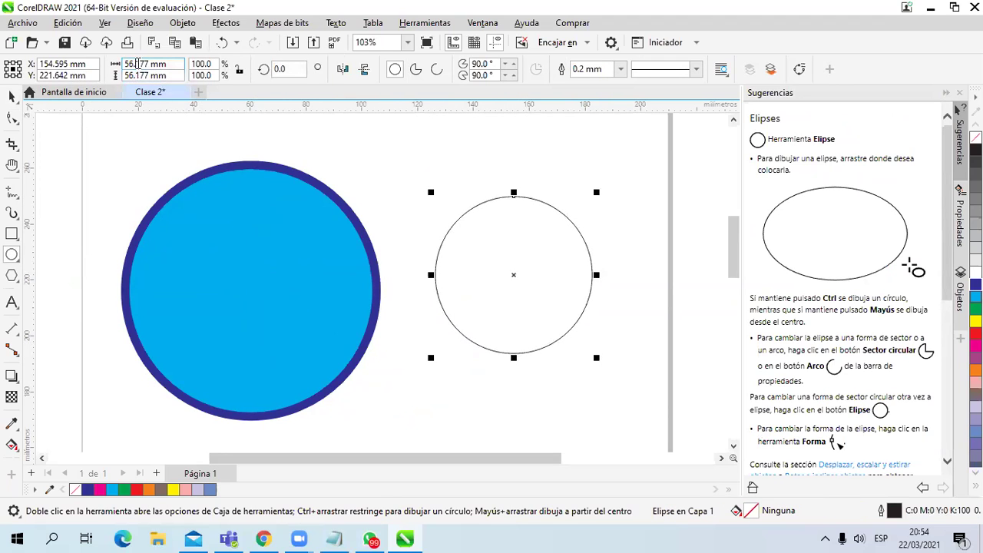
{"action": "type", "text": "70"}
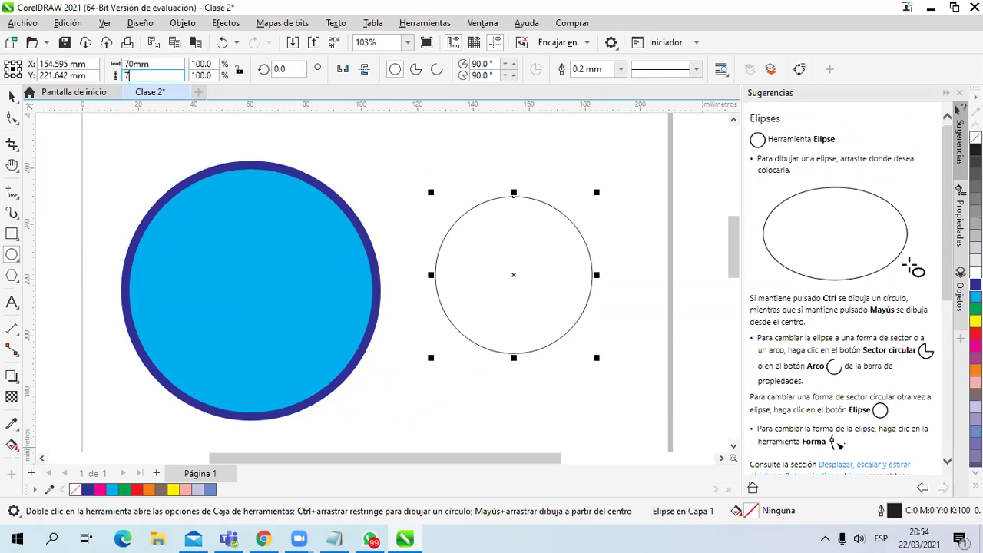
{"action": "key", "text": "Return"}
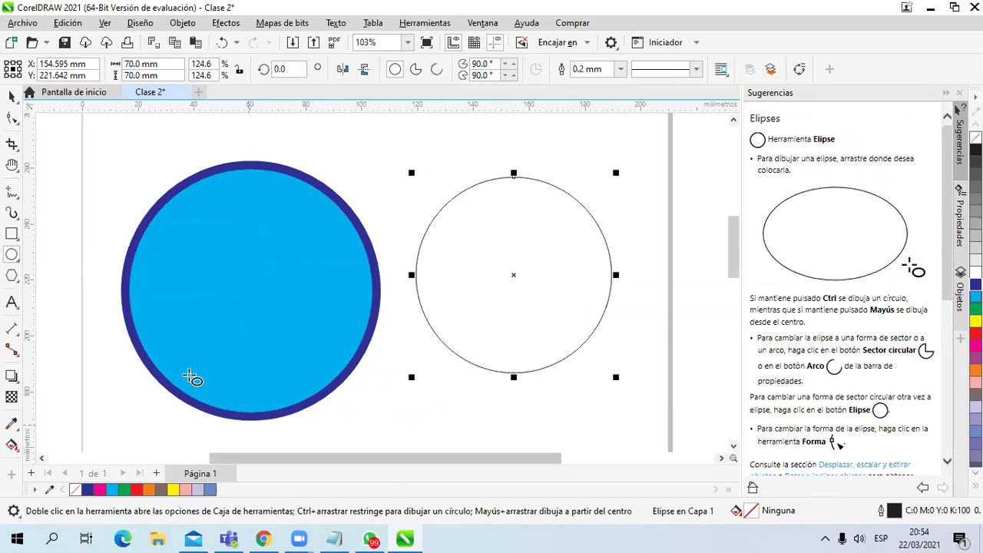
{"action": "left_click", "coordinate": [12, 96]}
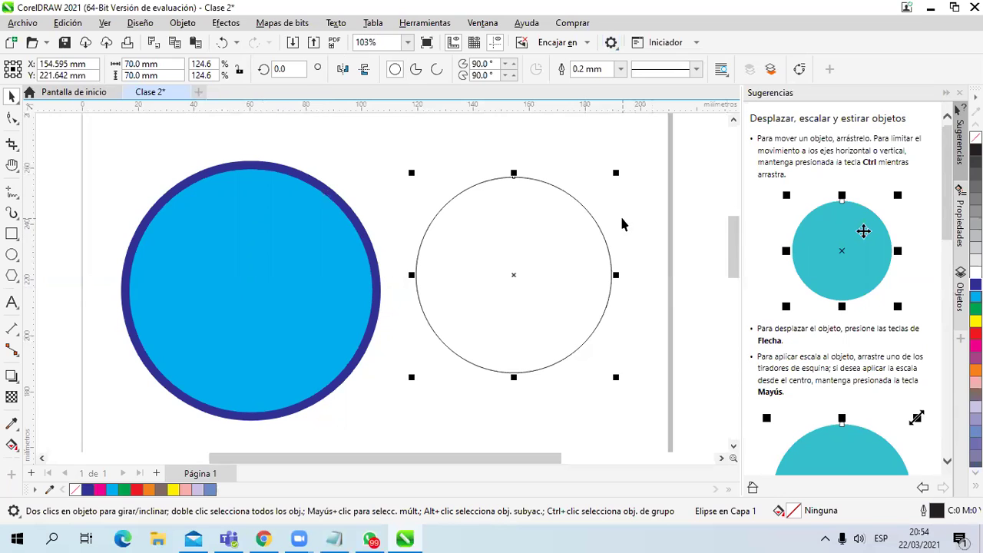
{"action": "left_click_drag", "start_coordinate": [512, 275], "coordinate": [254, 295]}
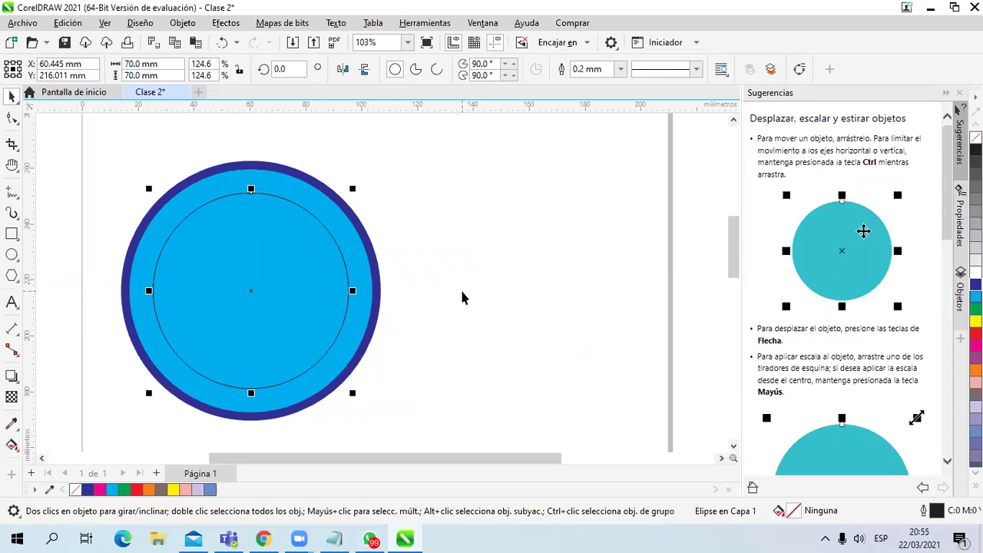
- Compare the pie, arc and full ellipse variants on the 70 mm circle and leave it as a pie
{"action": "left_click", "coordinate": [416, 75]}
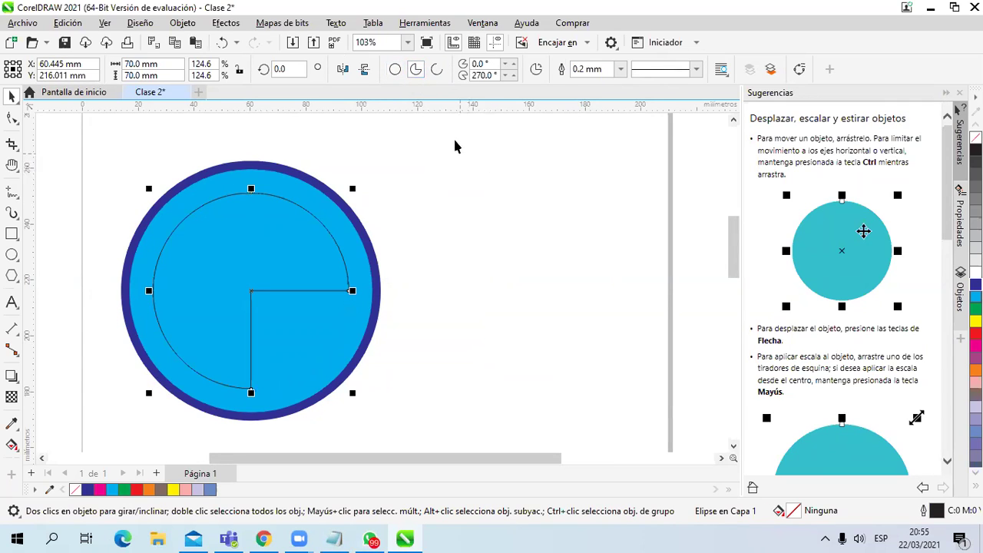
{"action": "left_click", "coordinate": [438, 70]}
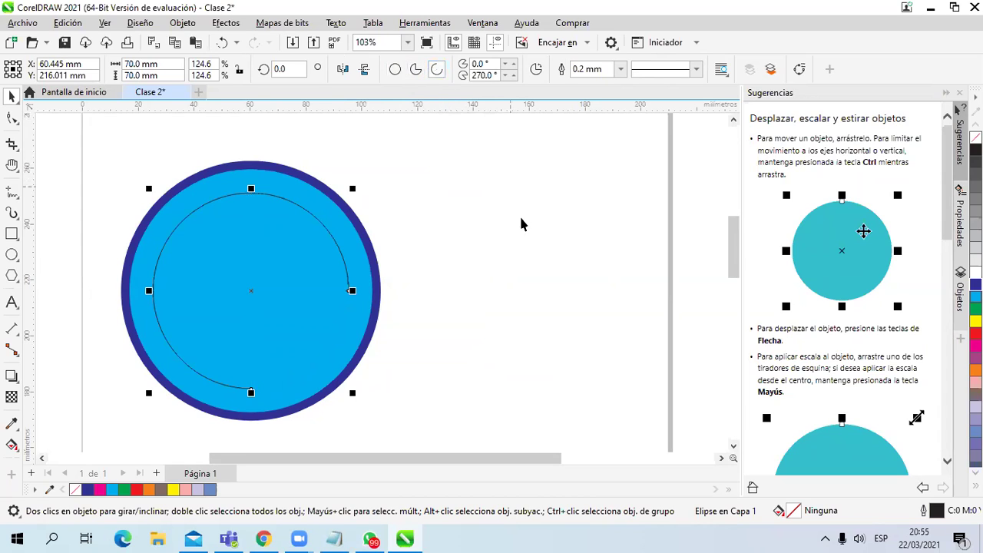
{"action": "left_click", "coordinate": [416, 70]}
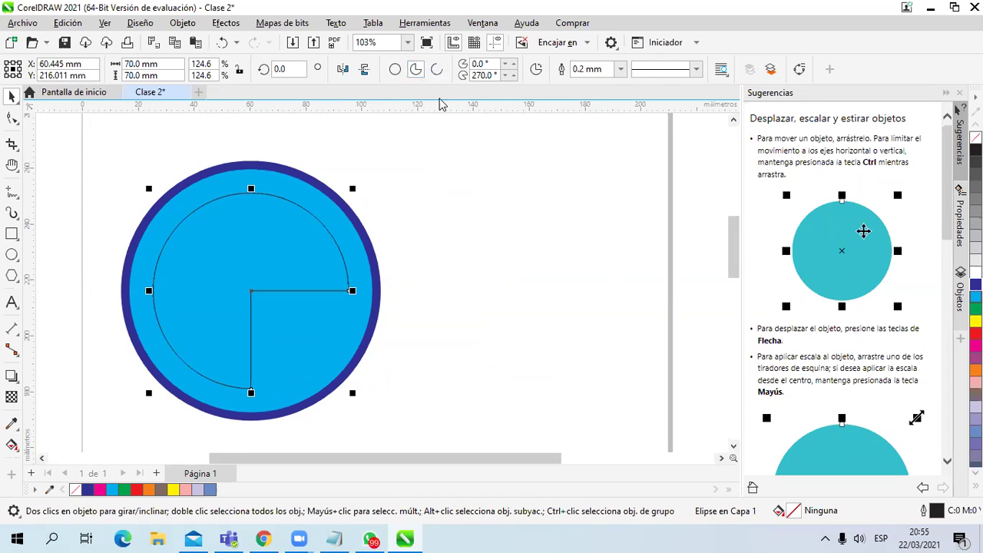
{"action": "left_click", "coordinate": [437, 70]}
{"action": "left_click", "coordinate": [416, 70]}
{"action": "left_click", "coordinate": [437, 70]}
{"action": "left_click", "coordinate": [416, 70]}
{"action": "left_click", "coordinate": [395, 70]}
{"action": "left_click", "coordinate": [416, 70]}
{"action": "left_click", "coordinate": [437, 70]}
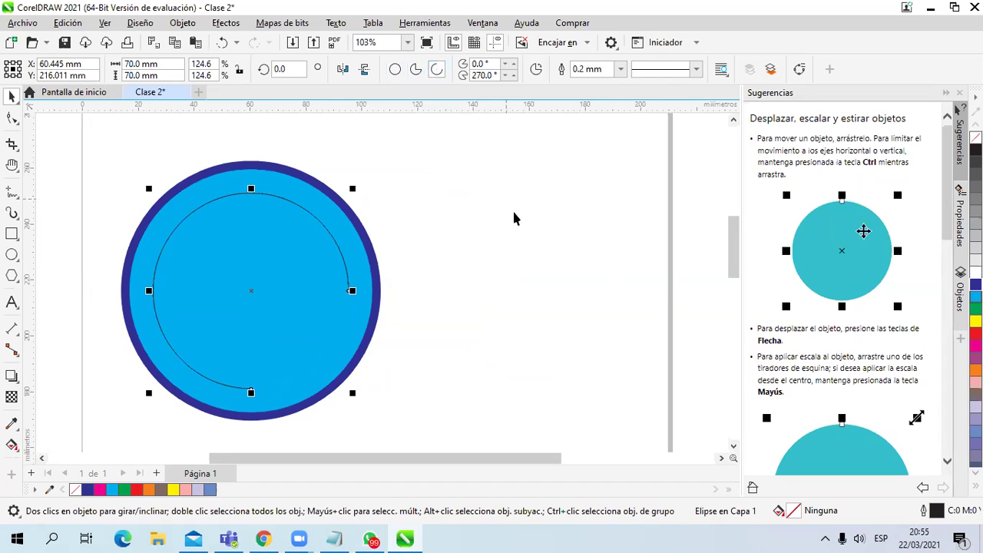
{"action": "left_click", "coordinate": [484, 75]}
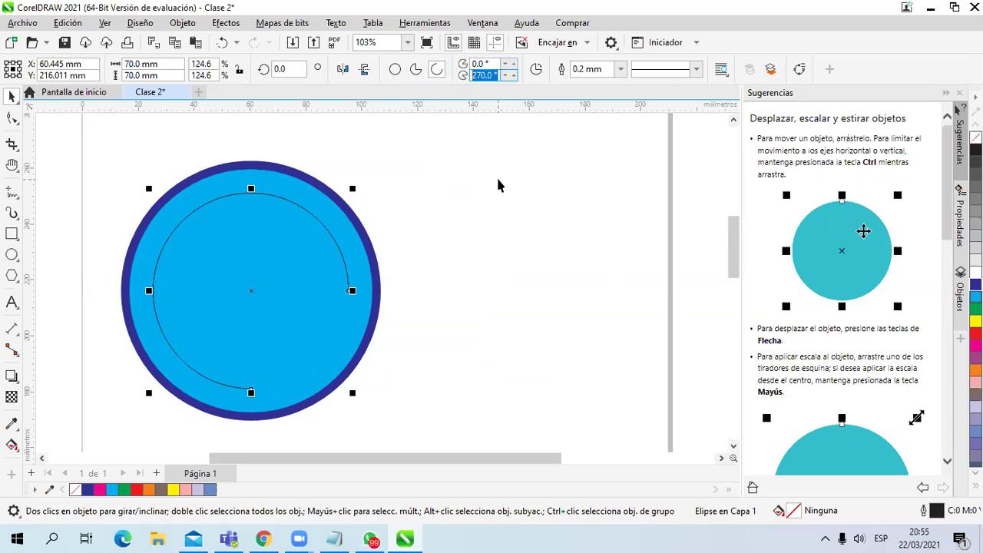
{"action": "left_click", "coordinate": [417, 70]}
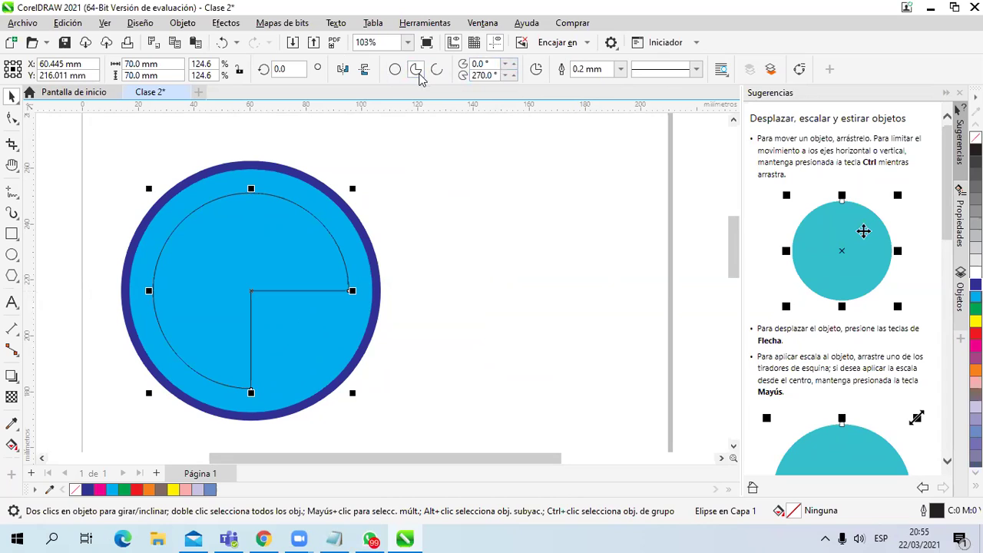
- Set the end angle of the inner pie to 180°
{"action": "left_click", "coordinate": [492, 75]}
{"action": "type", "text": "180"}
{"action": "key", "text": "Return"}
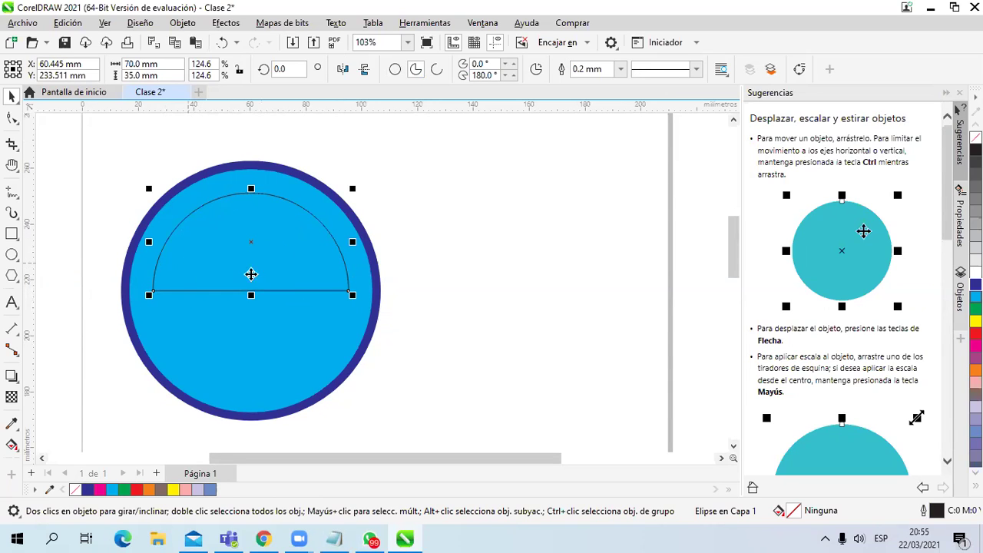
{"action": "left_click", "coordinate": [486, 538]}
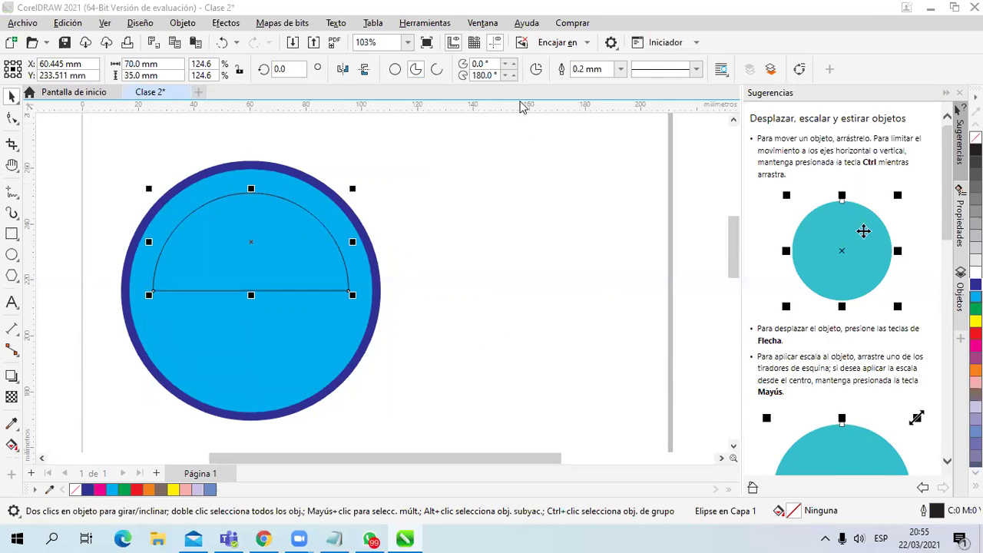
- Return the inner pie's end angle to 270°
{"action": "double_click", "coordinate": [484, 74]}
{"action": "type", "text": "270"}
{"action": "key", "text": "Return"}
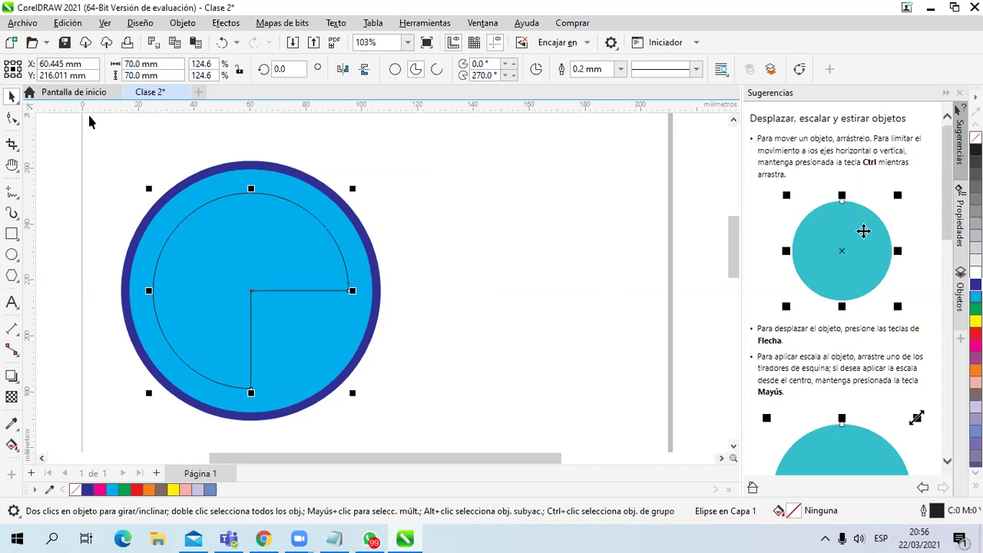
- Reshape the inner pie by its nodes to a start angle of about 88° and an end angle of about 358°
{"action": "left_click", "coordinate": [12, 120]}
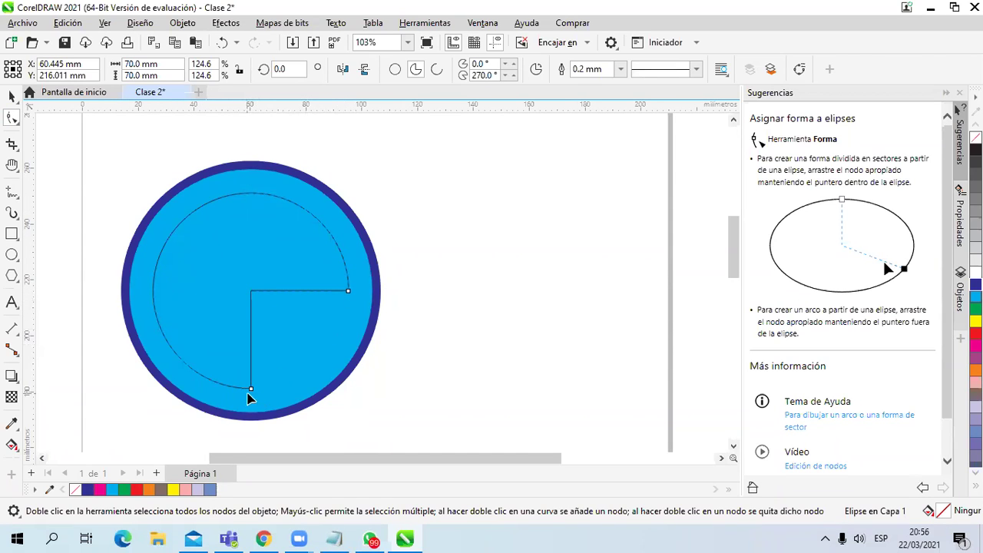
{"action": "left_click_drag", "start_coordinate": [348, 292], "coordinate": [255, 213]}
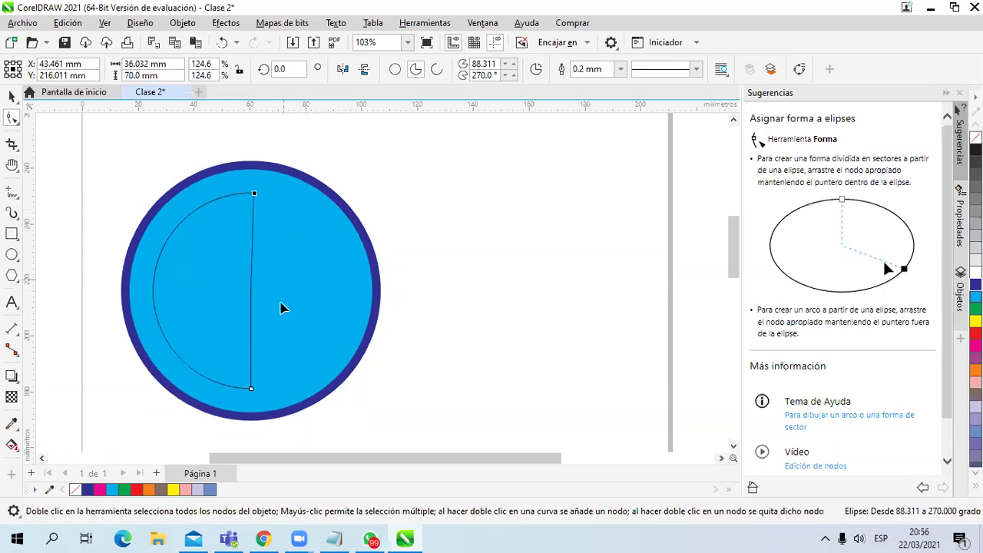
{"action": "left_click_drag", "start_coordinate": [254, 394], "coordinate": [307, 298]}
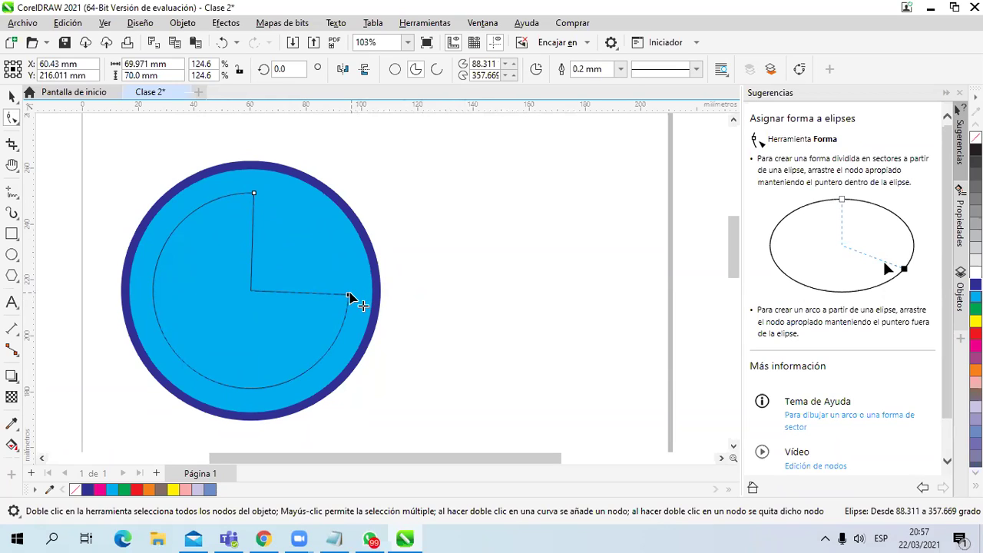
- Use the end node to turn the inner pie into an open arc and back into a pie ending at about 357°
{"action": "left_click_drag", "start_coordinate": [349, 298], "coordinate": [454, 344]}
{"action": "left_click_drag", "start_coordinate": [416, 204], "coordinate": [413, 192]}
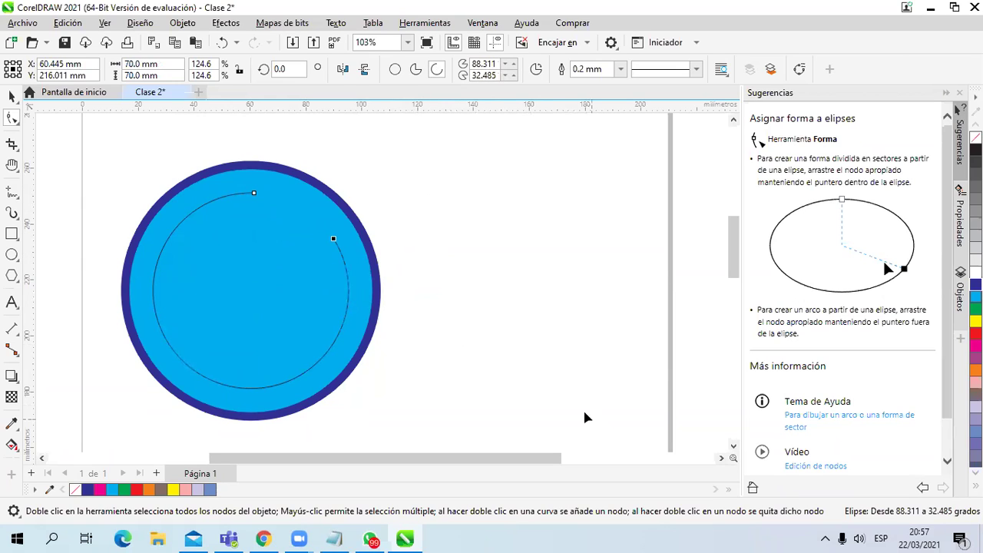
{"action": "left_click_drag", "start_coordinate": [334, 240], "coordinate": [333, 239]}
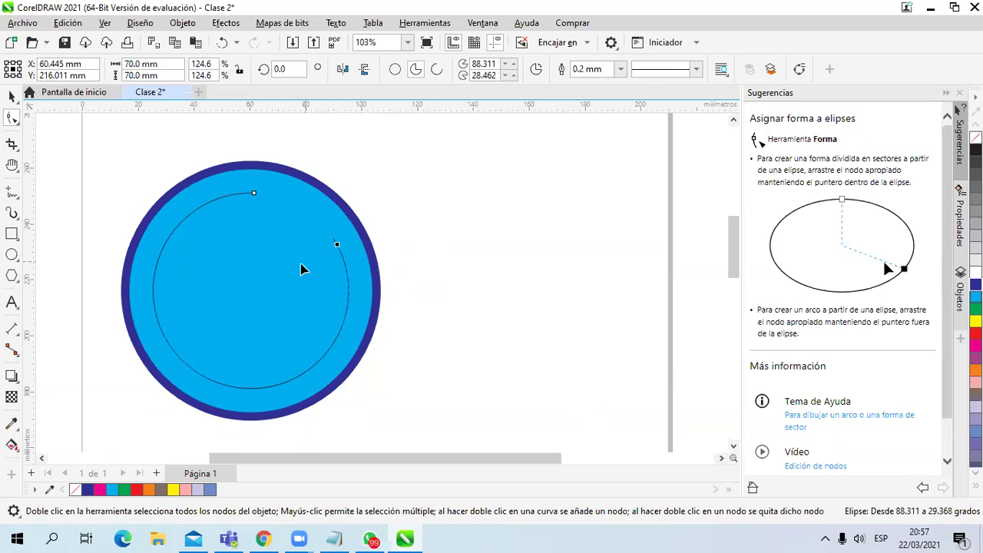
{"action": "left_click_drag", "start_coordinate": [287, 290], "coordinate": [300, 298]}
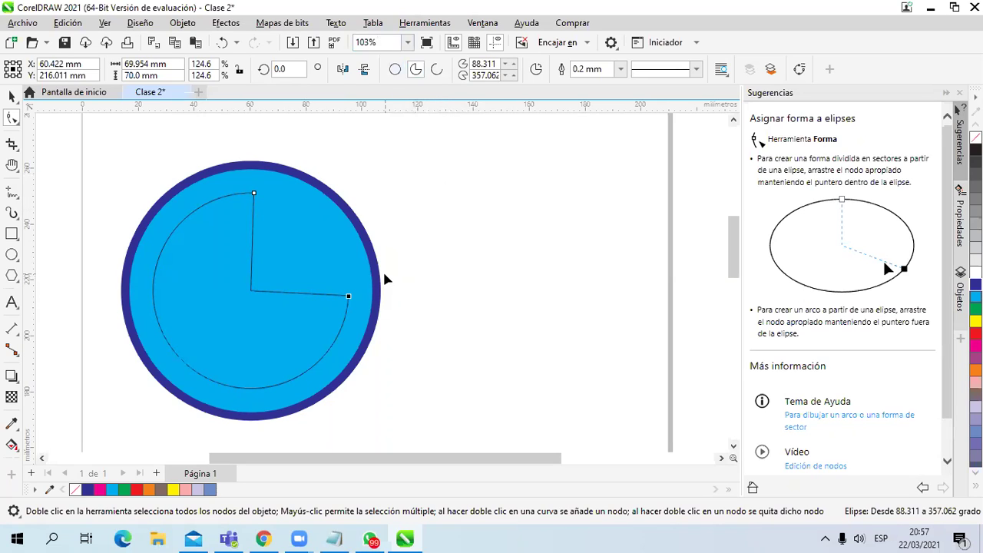
- Reshape the inner pie into an upper half circle spanning 0° to 180°, filled dark blue with no outline
{"action": "left_click_drag", "start_coordinate": [348, 298], "coordinate": [154, 291]}
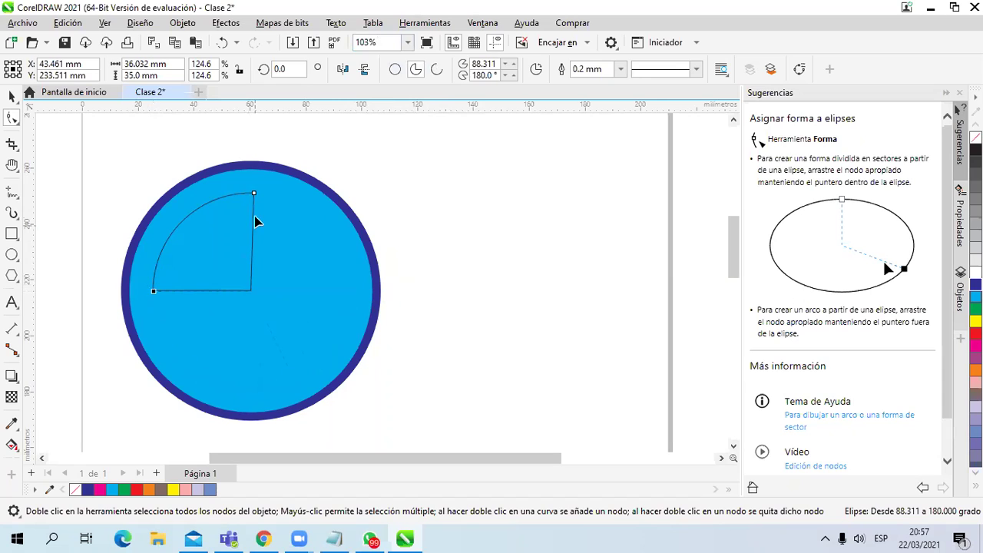
{"action": "left_click_drag", "start_coordinate": [254, 194], "coordinate": [341, 299]}
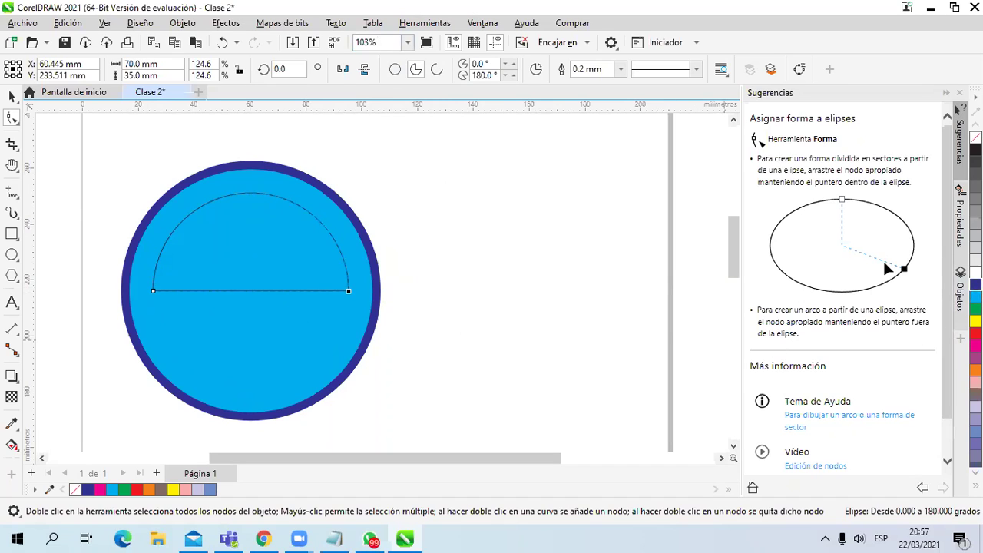
{"action": "left_click", "coordinate": [976, 284]}
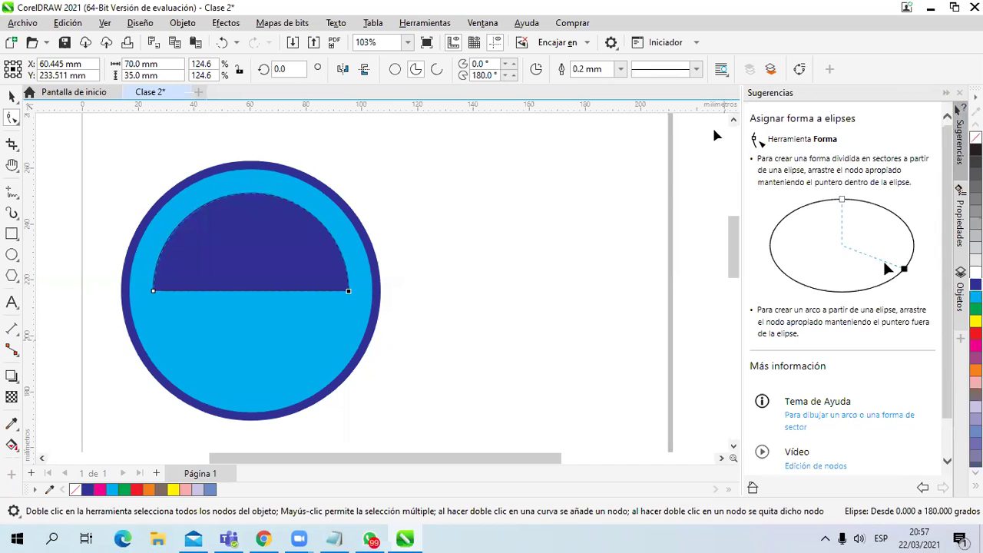
{"action": "left_click", "coordinate": [620, 69]}
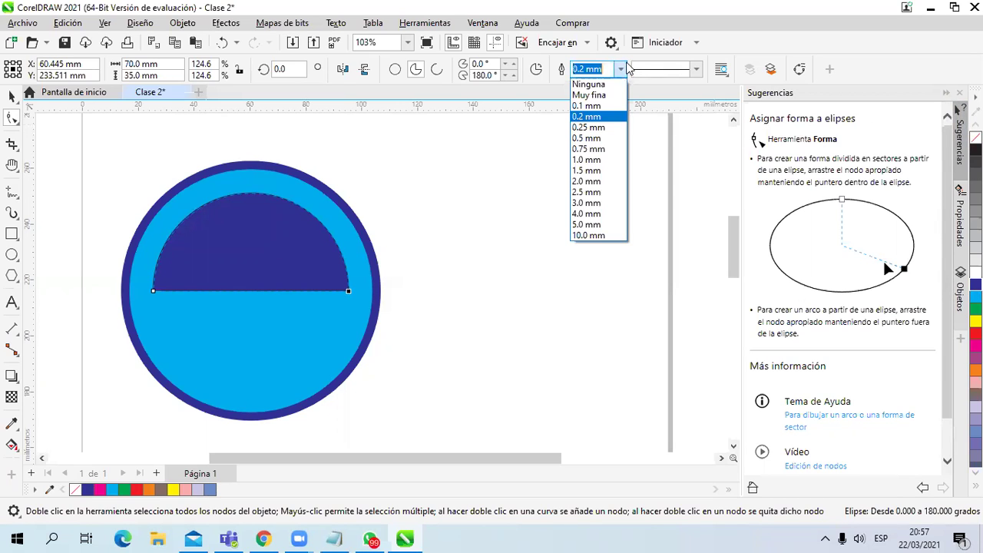
{"action": "left_click", "coordinate": [592, 85]}
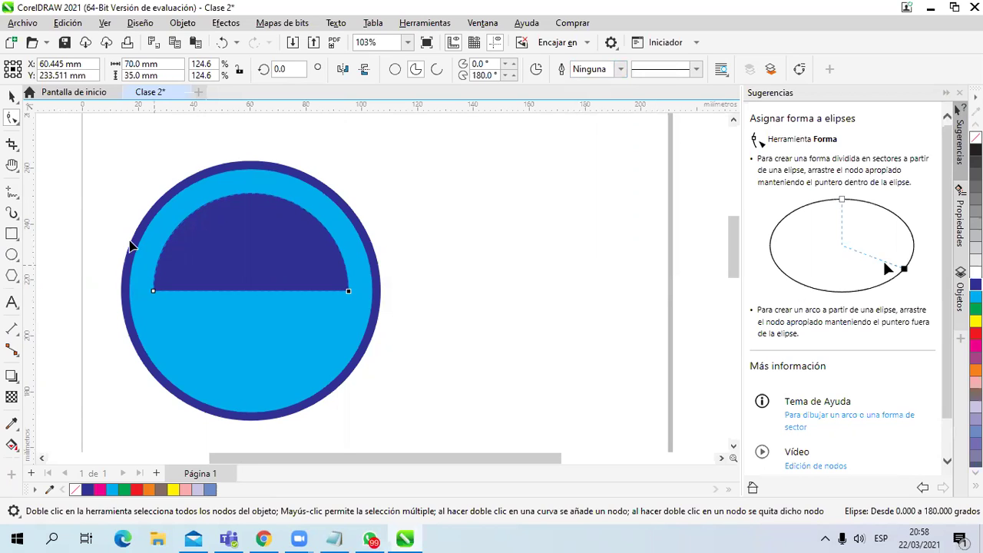
- Place a copy of the half circle beside the large circle and make it a full circle filled with C60 M40 Y0 K0
{"action": "left_click", "coordinate": [11, 95]}
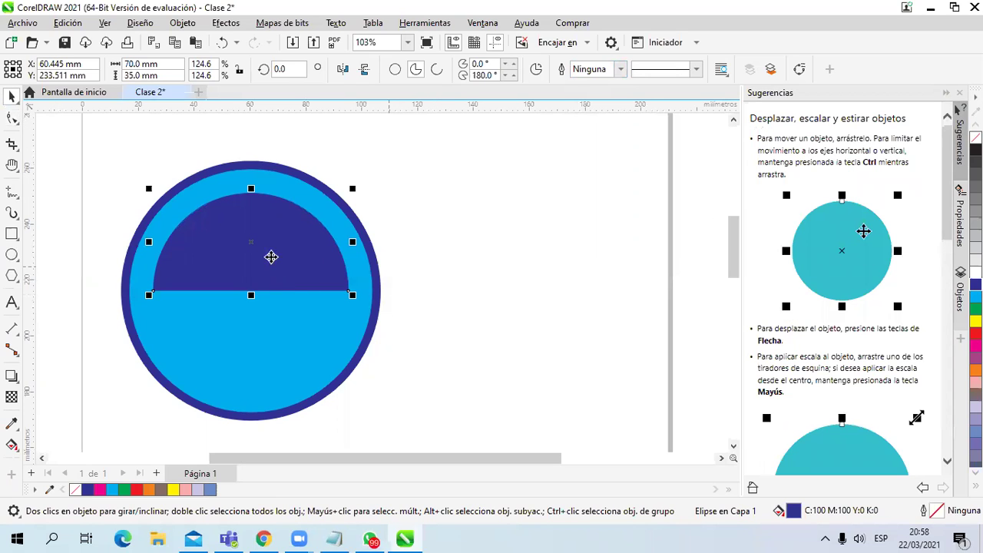
{"action": "left_click_drag", "start_coordinate": [270, 258], "coordinate": [526, 279]}
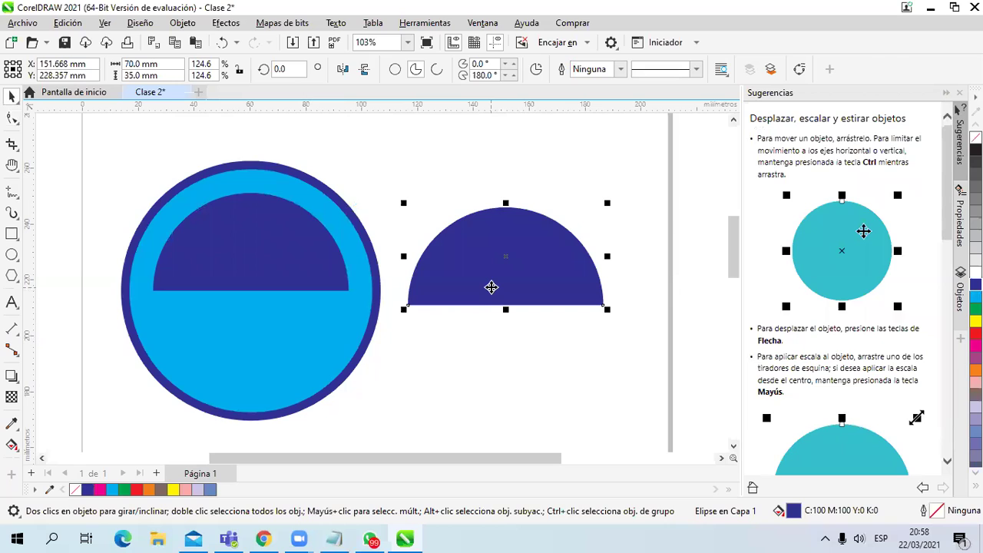
{"action": "left_click", "coordinate": [395, 70]}
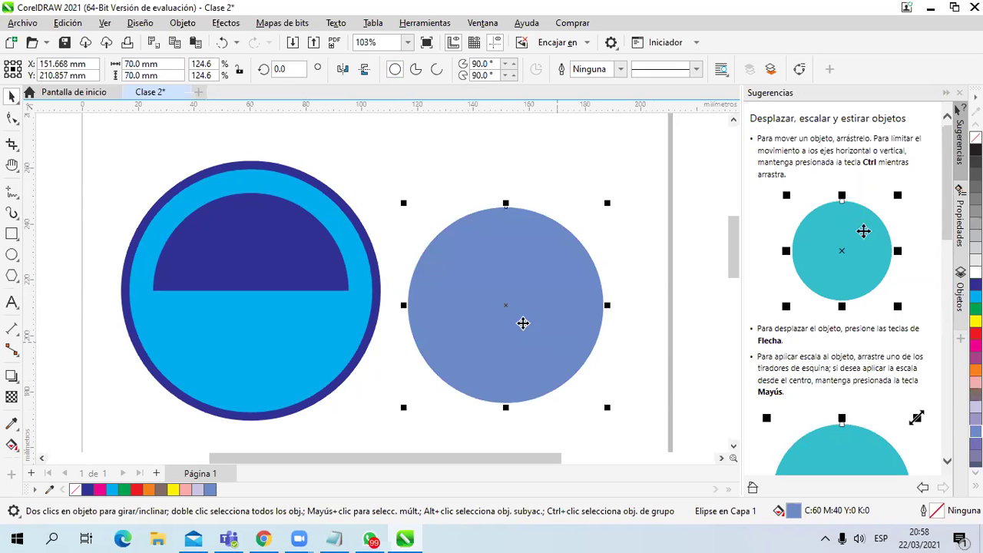
- Center the light blue circle on the cyan circle and convert it into a pie
{"action": "left_click_drag", "start_coordinate": [505, 306], "coordinate": [249, 293]}
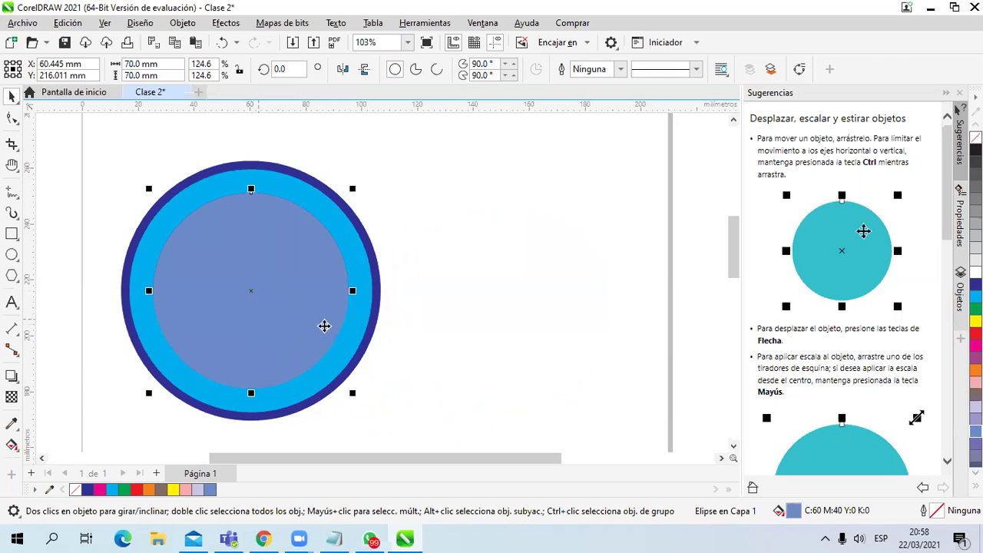
{"action": "left_click", "coordinate": [419, 79]}
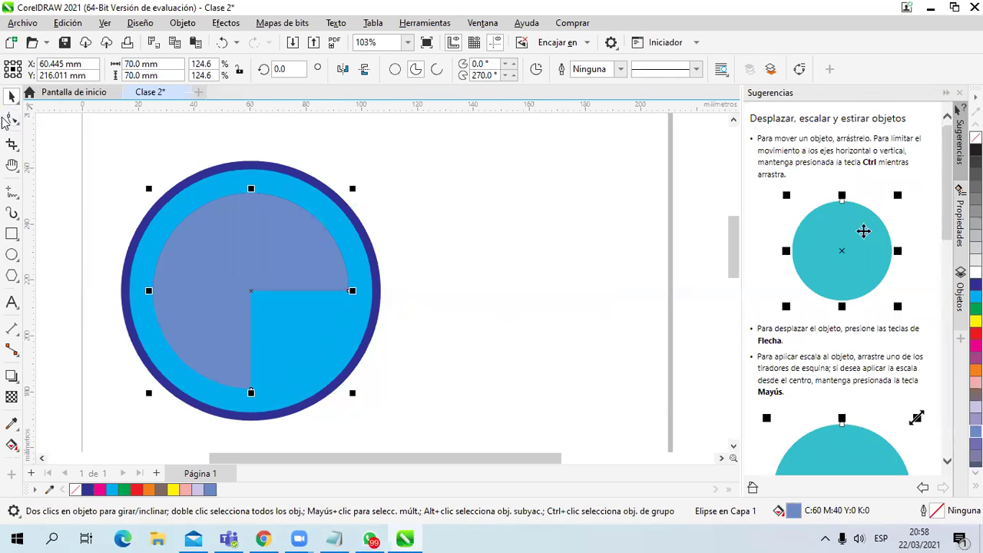
- Reshape the light blue pie into a lower half circle spanning 180° to 0°
{"action": "left_click", "coordinate": [12, 120]}
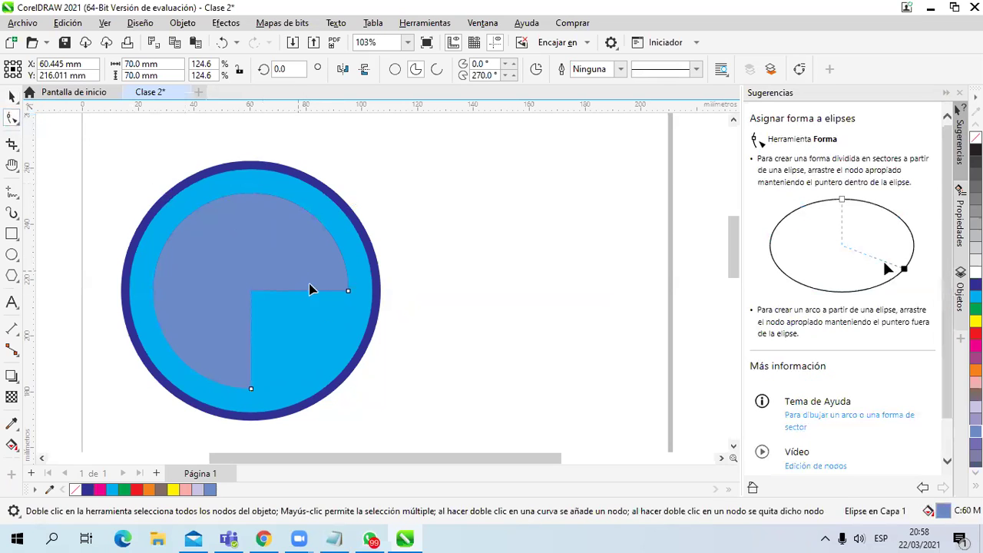
{"action": "left_click_drag", "start_coordinate": [348, 293], "coordinate": [220, 293]}
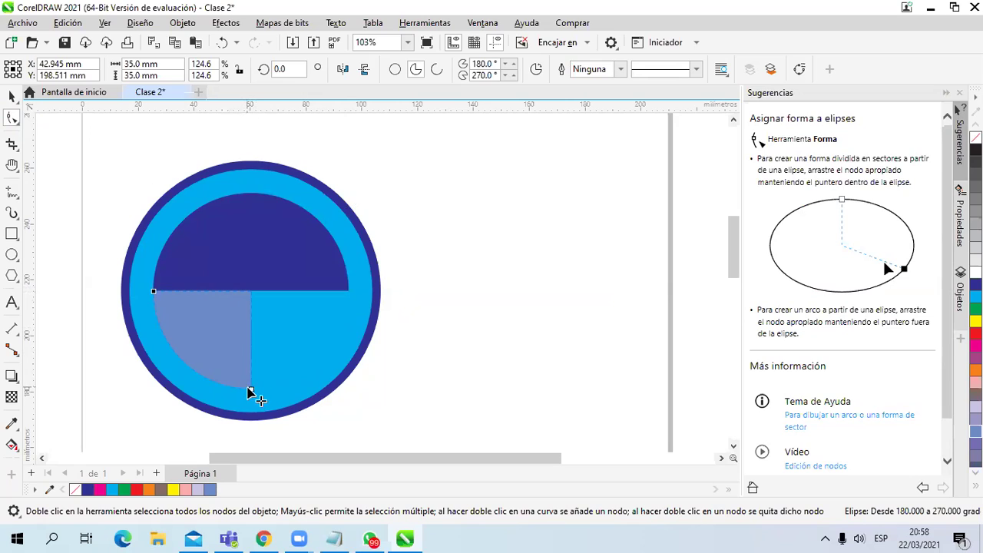
{"action": "left_click_drag", "start_coordinate": [335, 339], "coordinate": [349, 292]}
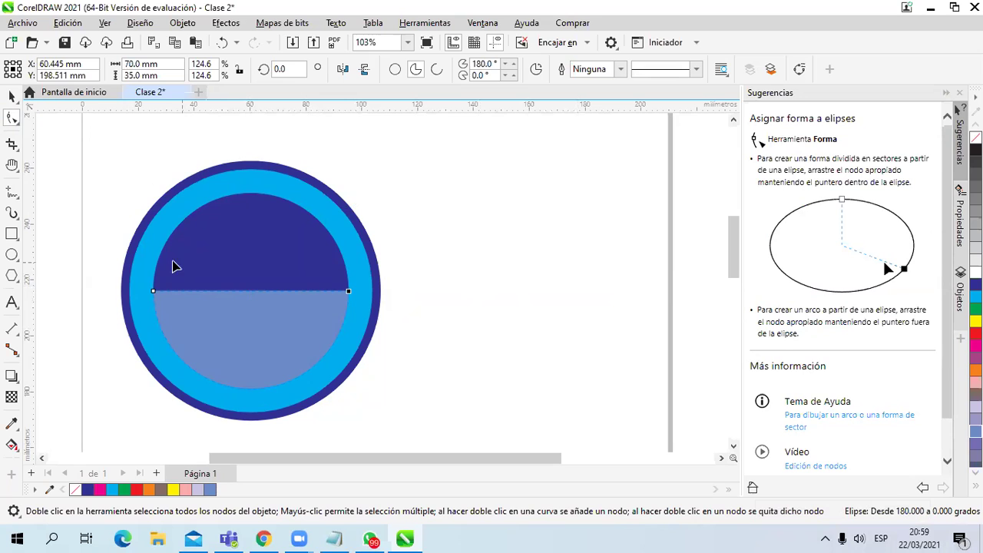
- Draw a new circle beside the large circle and set its size to 50 mm by 50 mm
{"action": "left_click", "coordinate": [12, 256]}
{"action": "left_click_drag", "start_coordinate": [459, 214], "coordinate": [572, 382]}
{"action": "left_click", "coordinate": [143, 64]}
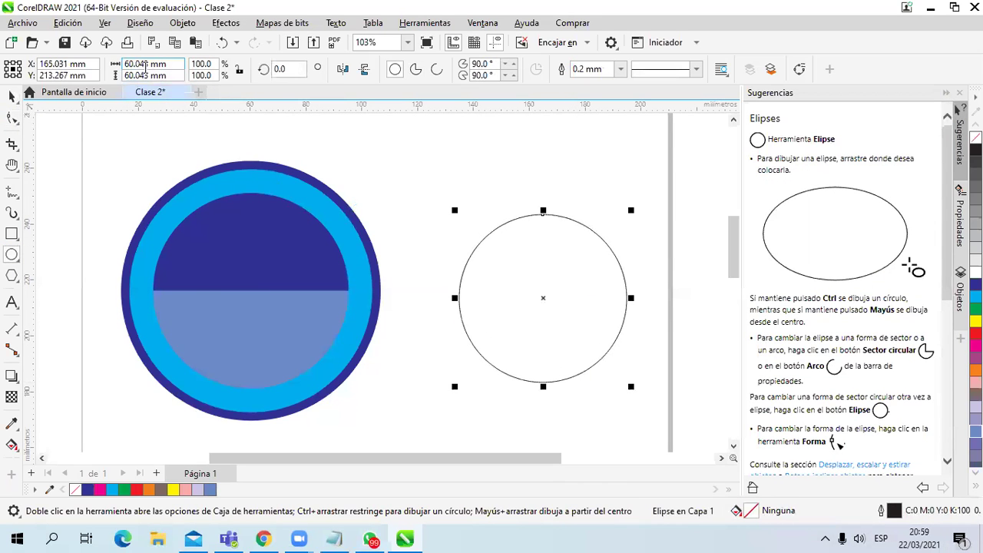
{"action": "type", "text": "50"}
{"action": "key", "text": "Tab"}
{"action": "type", "text": "50"}
{"action": "key", "text": "Return"}
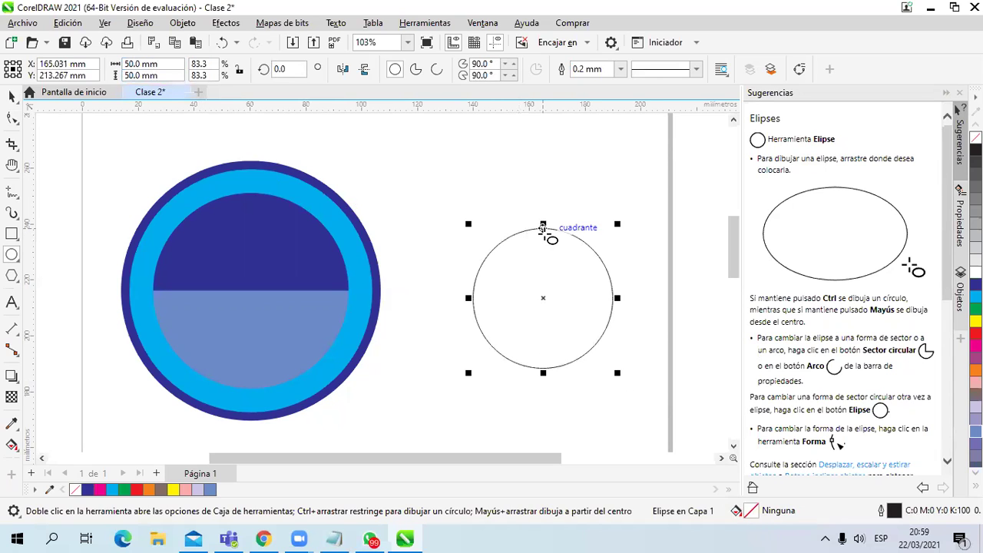
- Center the 50 mm circle on the concentric circles and fill it with C100 M0 Y0 K0, without an outline
{"action": "left_click", "coordinate": [13, 97]}
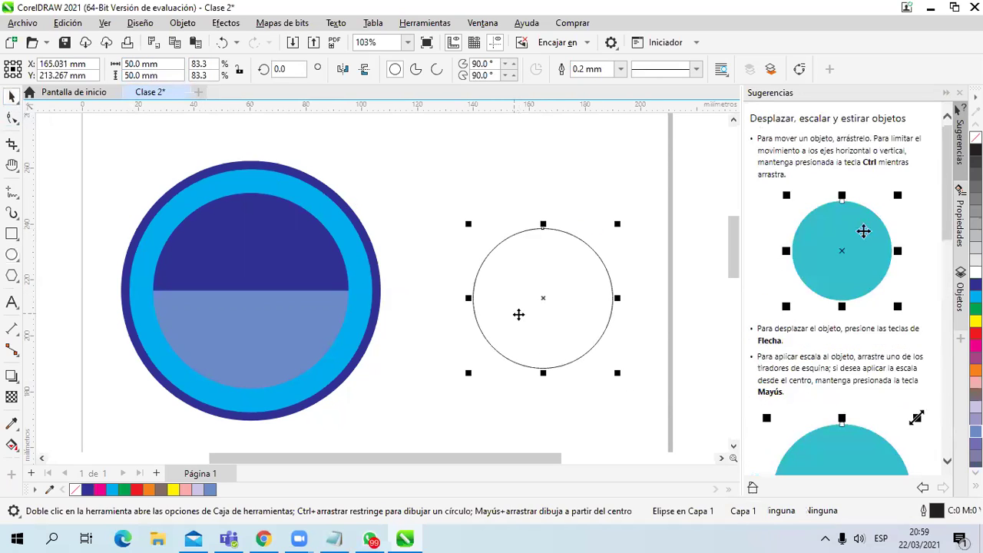
{"action": "left_click_drag", "start_coordinate": [542, 297], "coordinate": [252, 290]}
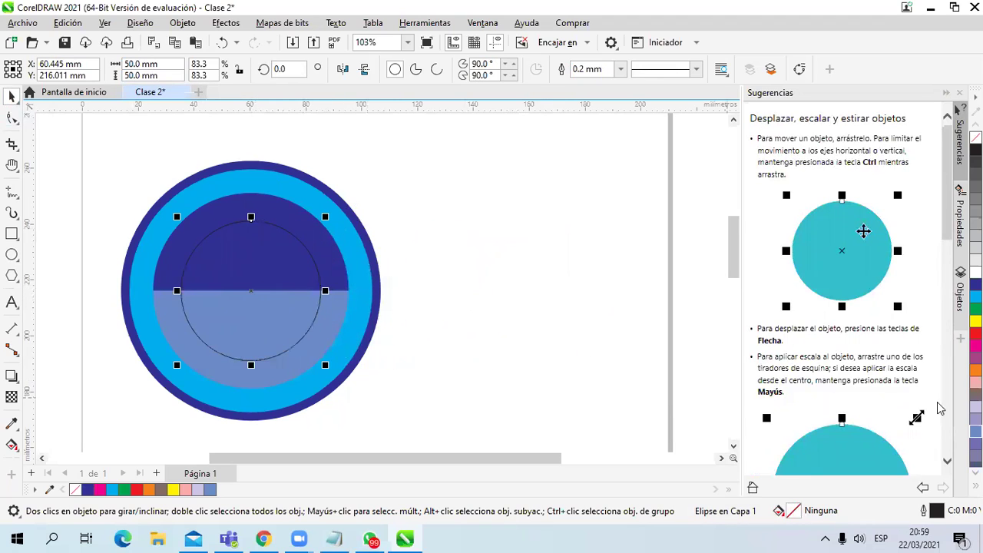
{"action": "left_click", "coordinate": [976, 296]}
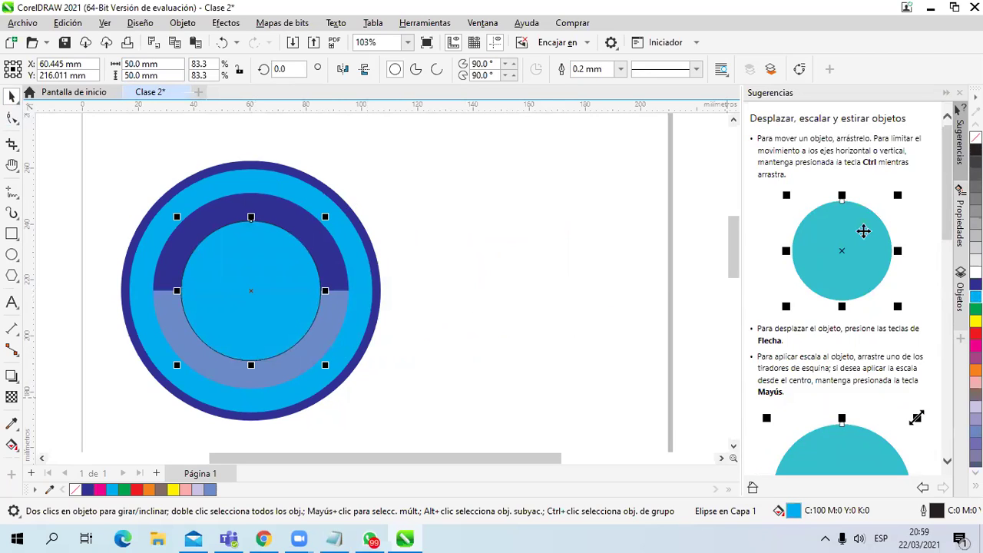
{"action": "right_click", "coordinate": [976, 136]}
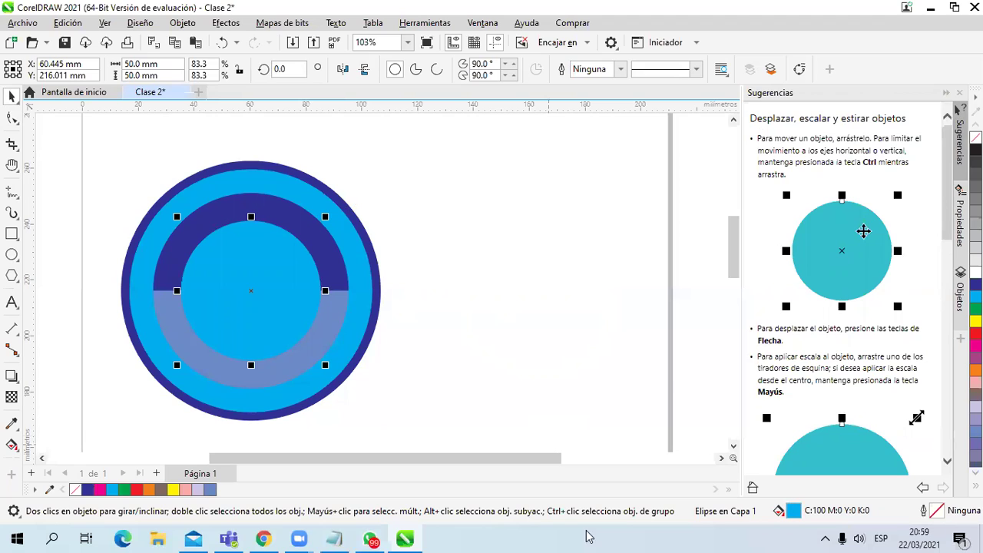
{"action": "left_click", "coordinate": [549, 321]}
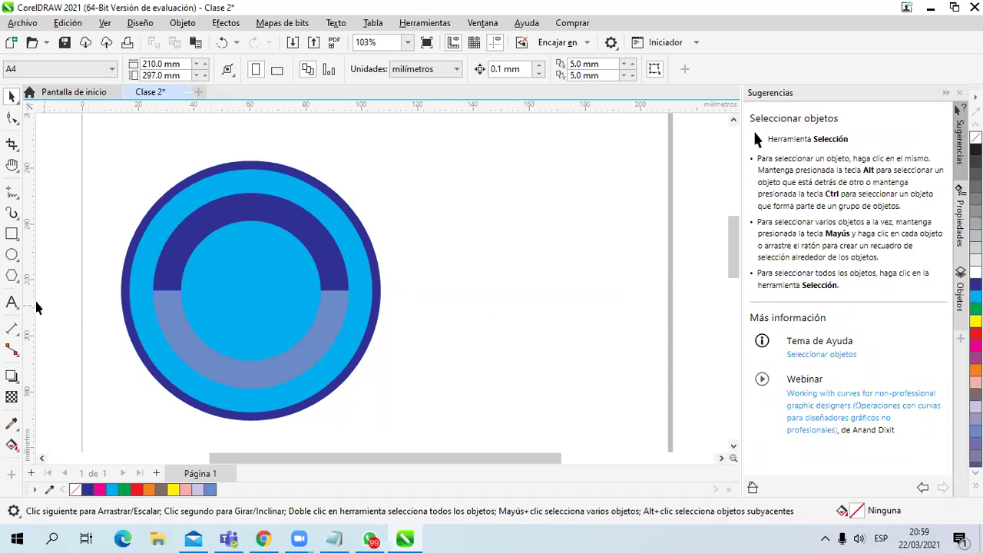
- Draw a three-sided polygon about 34 mm by 33 mm in the empty area beside the circles
{"action": "left_click", "coordinate": [15, 283]}
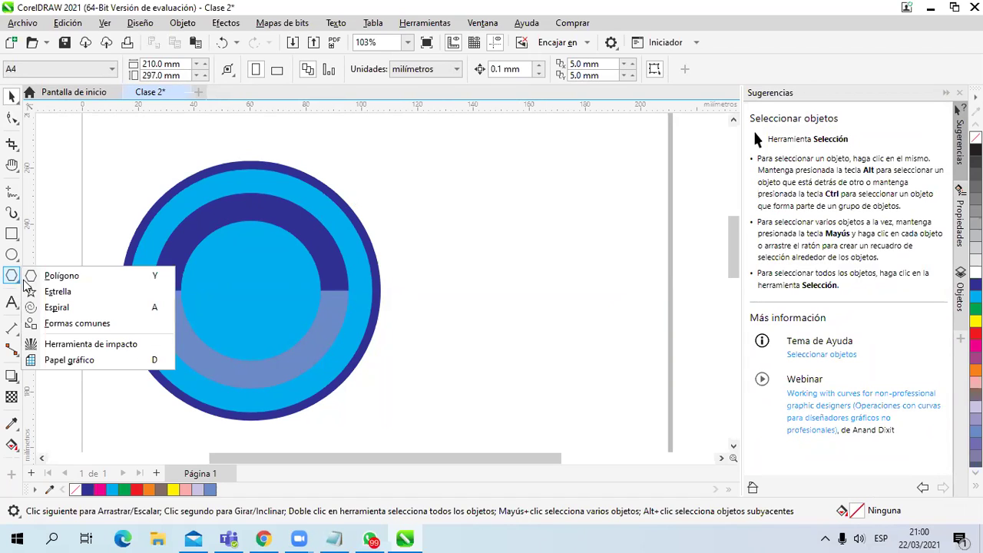
{"action": "left_click", "coordinate": [82, 278]}
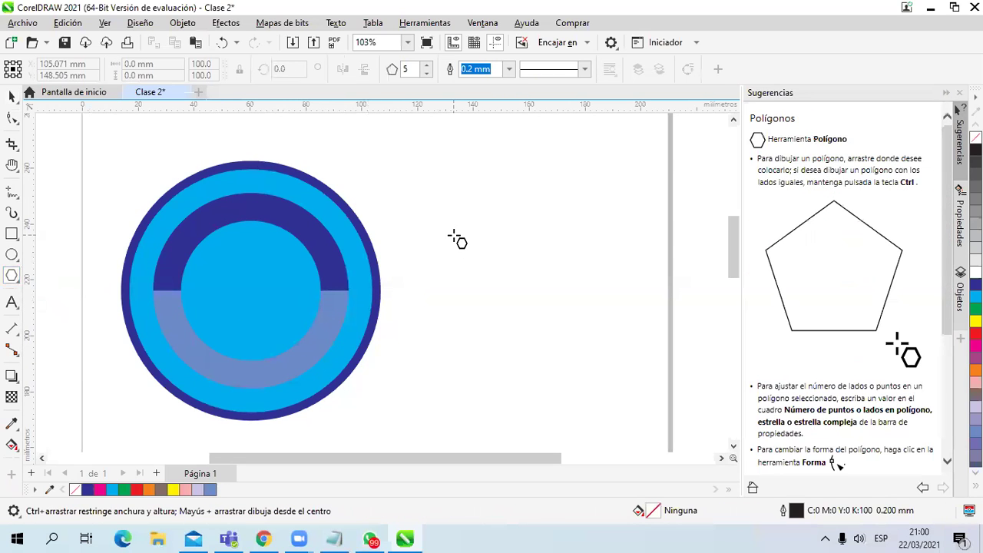
{"action": "left_click_drag", "start_coordinate": [501, 163], "coordinate": [610, 277]}
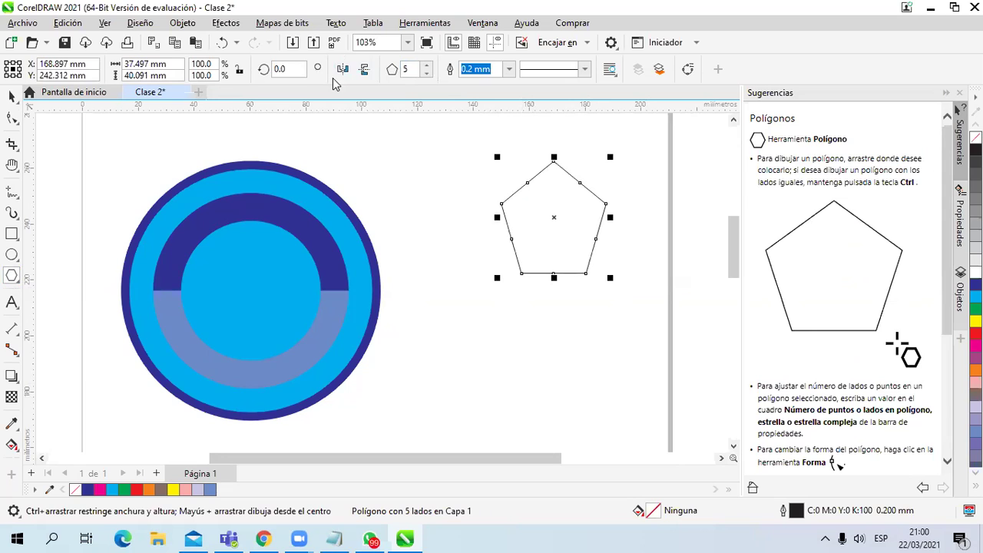
{"action": "left_click", "coordinate": [427, 73]}
{"action": "left_click", "coordinate": [426, 73]}
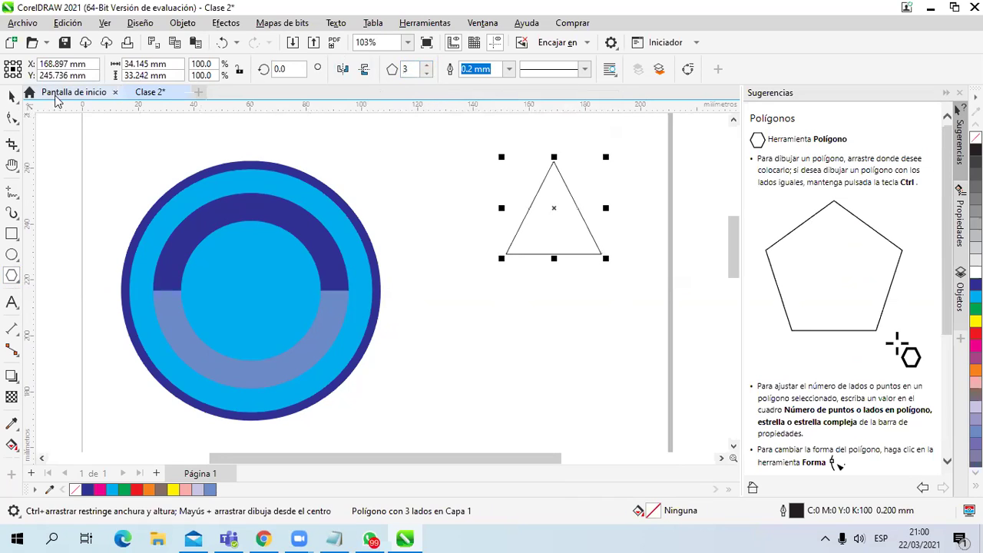
{"action": "left_click", "coordinate": [11, 96]}
{"action": "left_click_drag", "start_coordinate": [533, 244], "coordinate": [491, 335]}
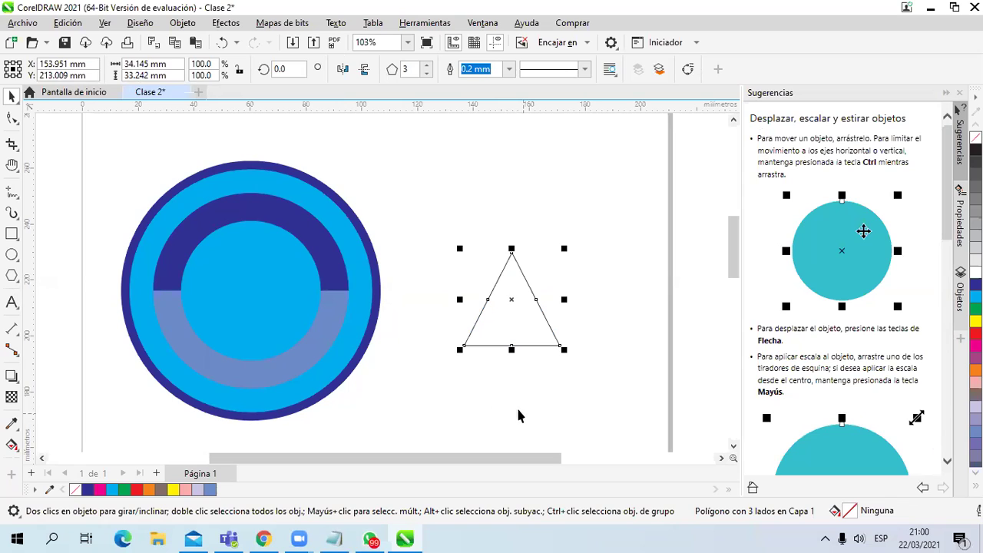
- Set the triangle's size to 10 mm by 10 mm
{"action": "double_click", "coordinate": [145, 68]}
{"action": "type", "text": "202"}
{"action": "key", "text": "BackSpace"}
{"action": "key", "text": "BackSpace"}
{"action": "key", "text": "BackSpace"}
{"action": "type", "text": "10"}
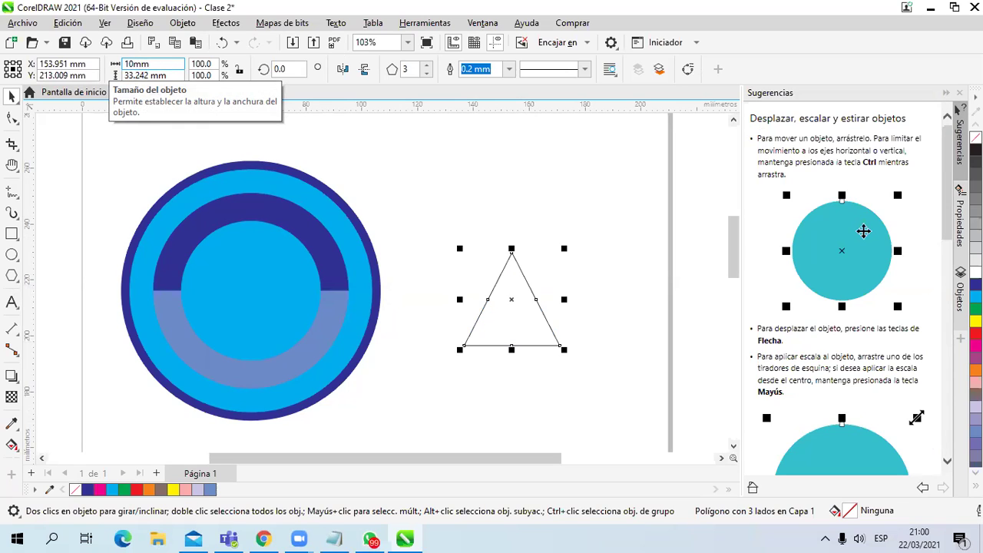
{"action": "key", "text": "Return"}
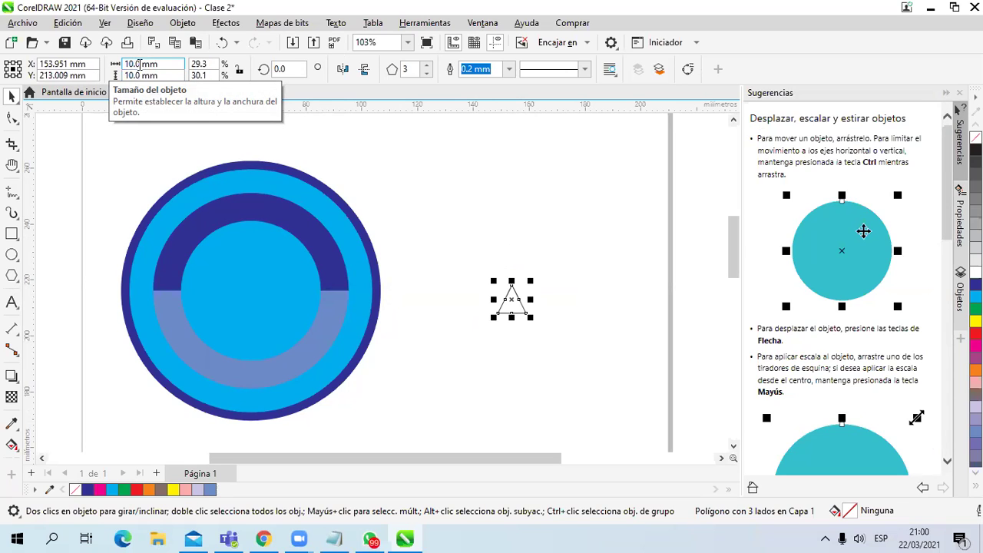
- Place the small triangle in the middle of the inner cyan circle
{"action": "left_click", "coordinate": [571, 318]}
{"action": "left_click_drag", "start_coordinate": [517, 312], "coordinate": [531, 229]}
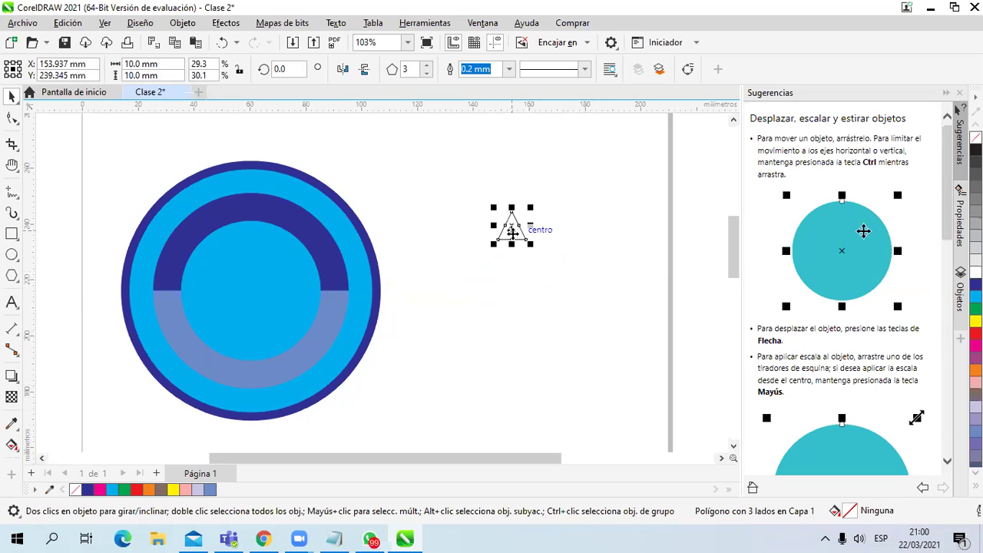
{"action": "left_click_drag", "start_coordinate": [512, 229], "coordinate": [330, 316]}
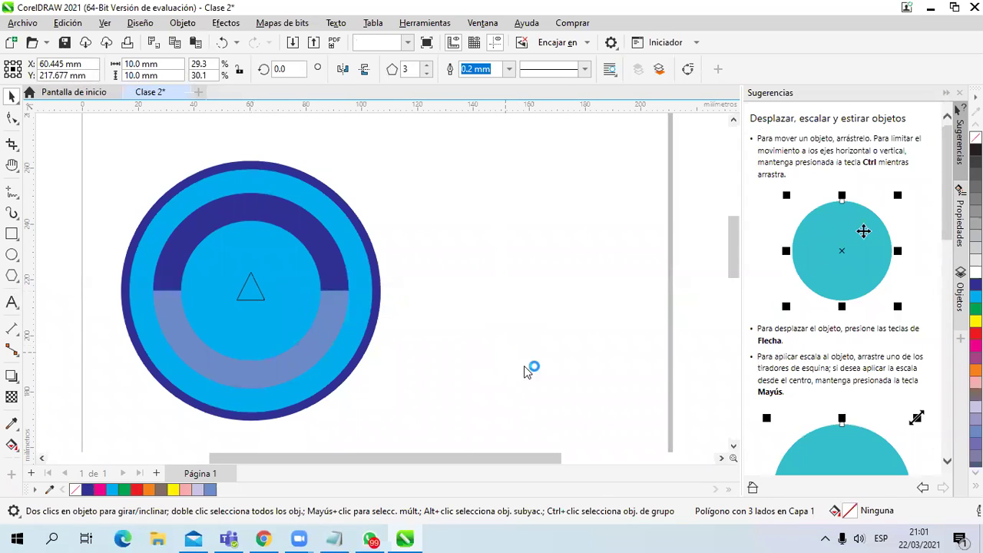
{"action": "left_click", "coordinate": [536, 372]}
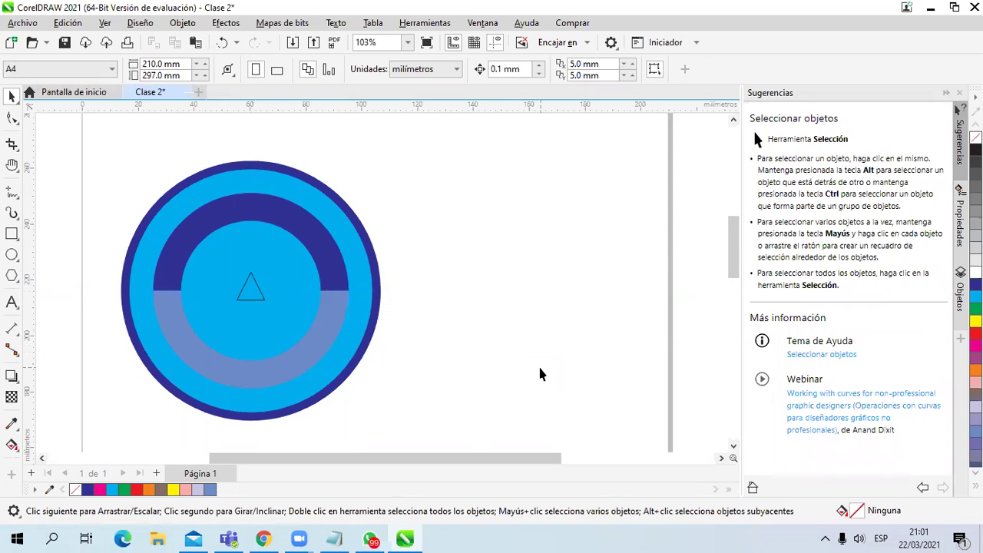
- Move the triangle out beside the circles and resize it to 20 mm by 20 mm
{"action": "left_click_drag", "start_coordinate": [259, 298], "coordinate": [498, 261]}
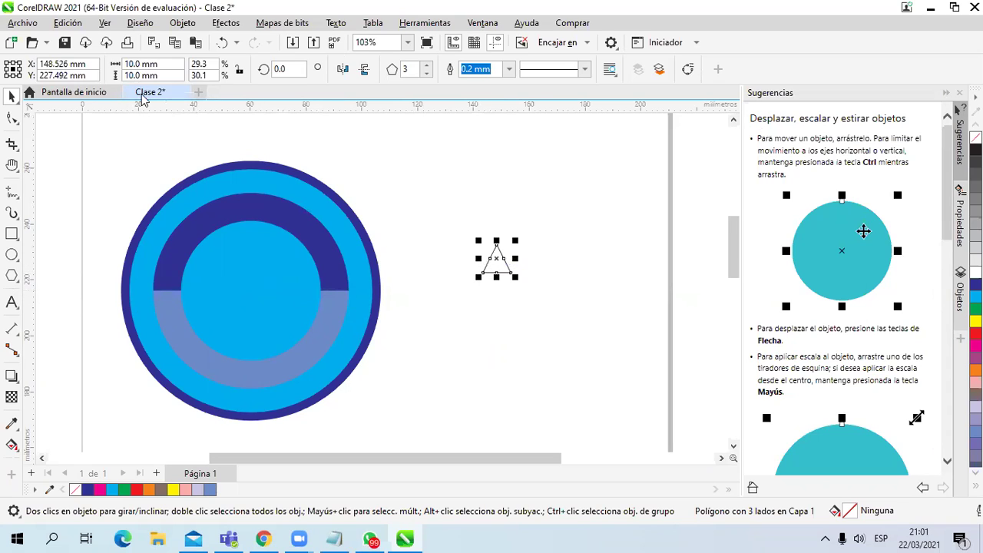
{"action": "double_click", "coordinate": [129, 65]}
{"action": "type", "text": "0."}
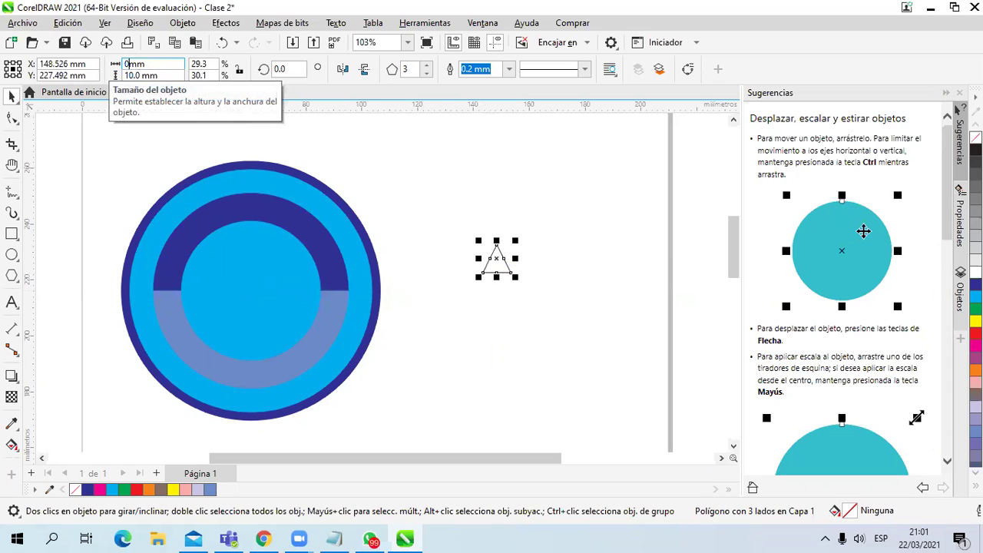
{"action": "type", "text": "2"}
{"action": "key", "text": "Tab"}
{"action": "type", "text": "20"}
{"action": "key", "text": "Return"}
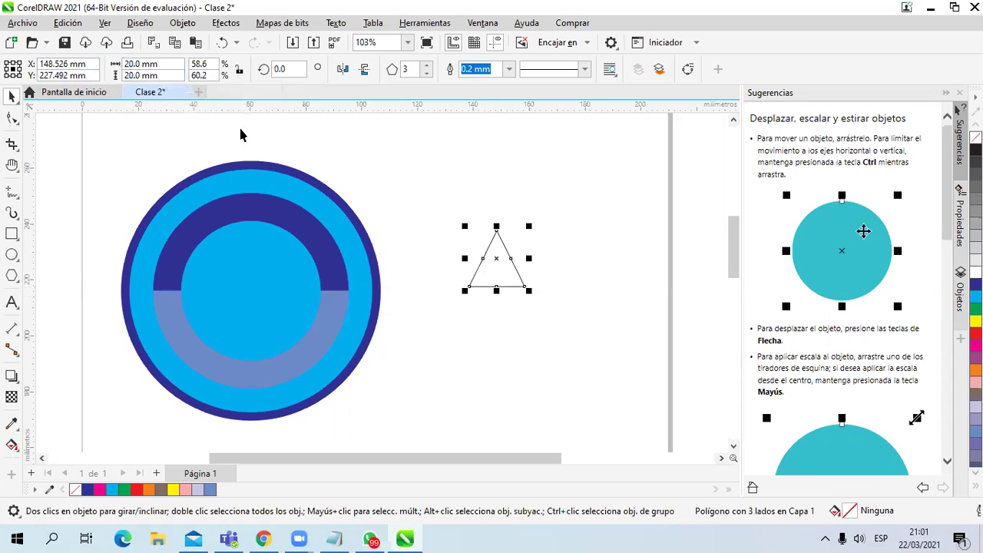
{"action": "left_click_drag", "start_coordinate": [509, 278], "coordinate": [580, 264]}
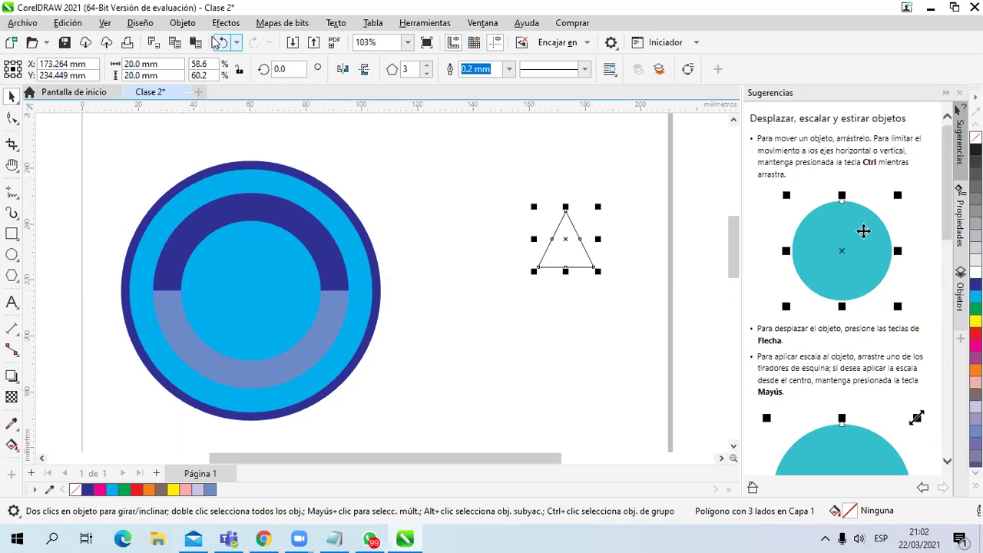
- Hide the rulers and show them again
{"action": "left_click", "coordinate": [105, 22]}
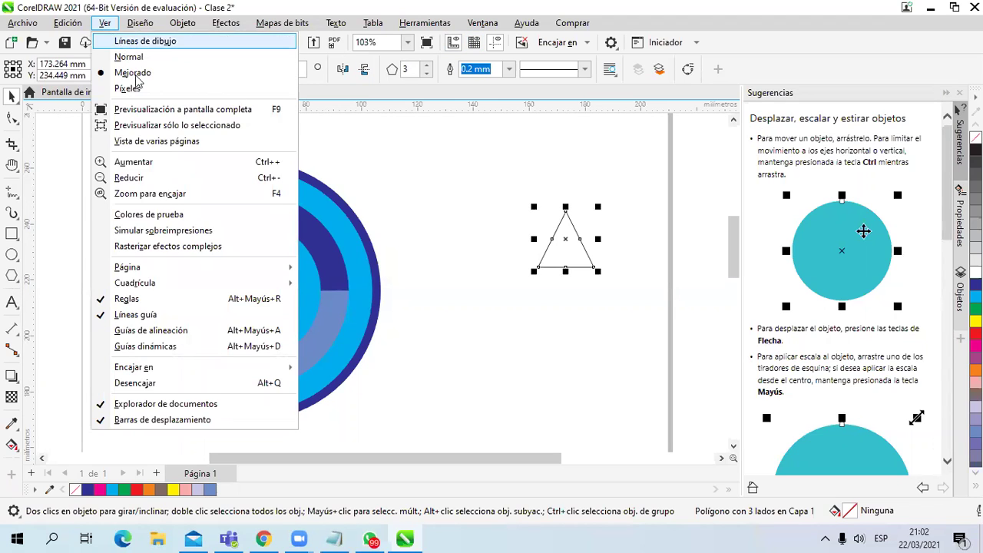
{"action": "left_click", "coordinate": [127, 299]}
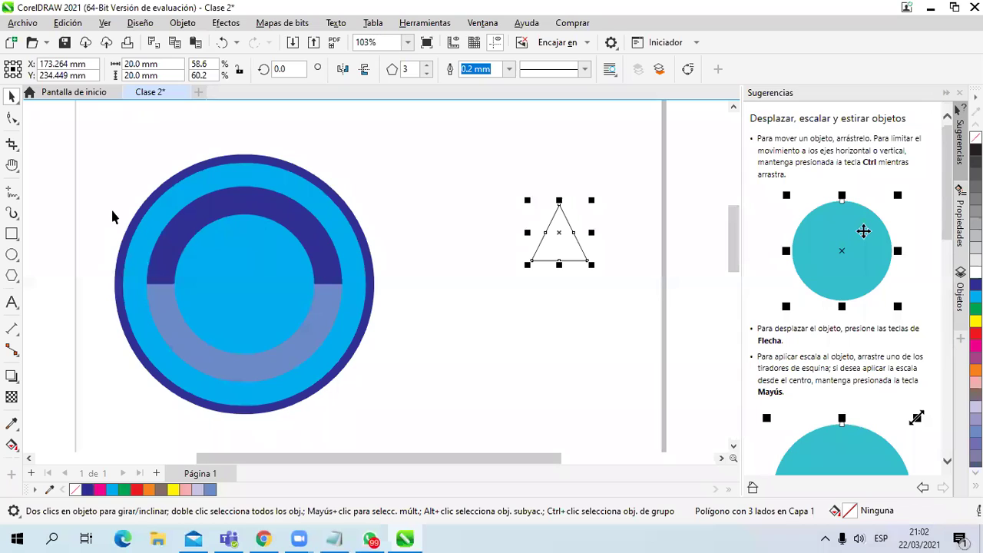
{"action": "left_click", "coordinate": [105, 23]}
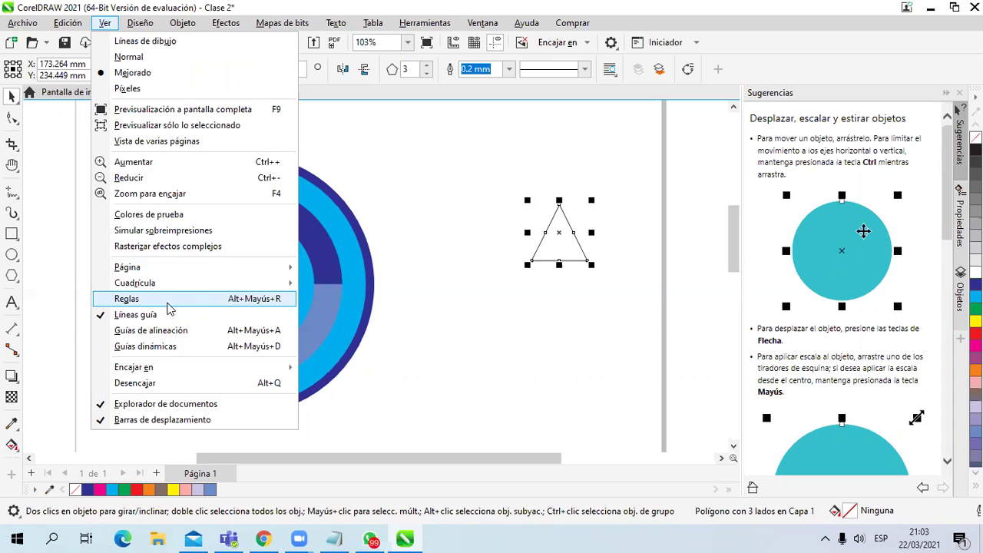
{"action": "left_click", "coordinate": [167, 300]}
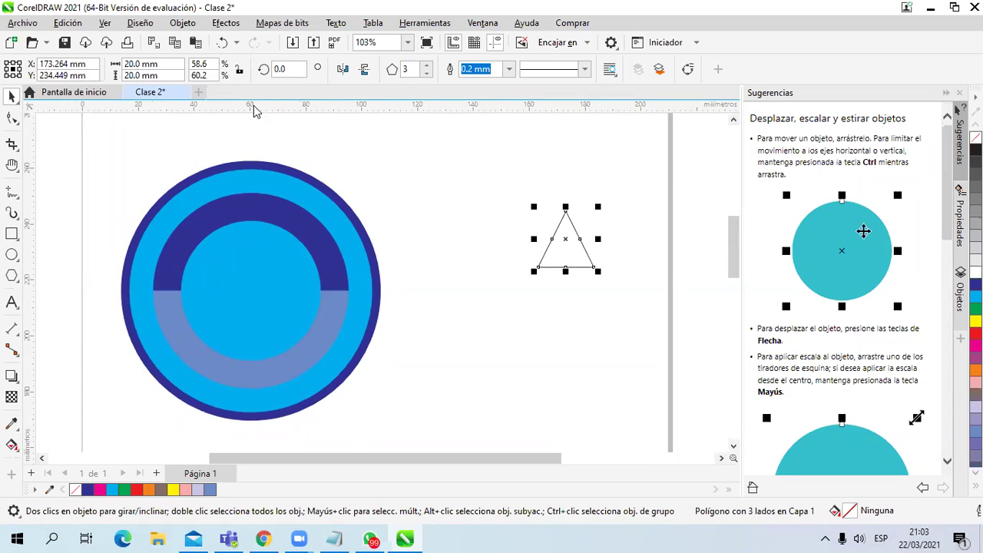
- Add a horizontal guideline through the center of the circles at Y 216.011 mm
{"action": "left_click_drag", "start_coordinate": [284, 110], "coordinate": [315, 293]}
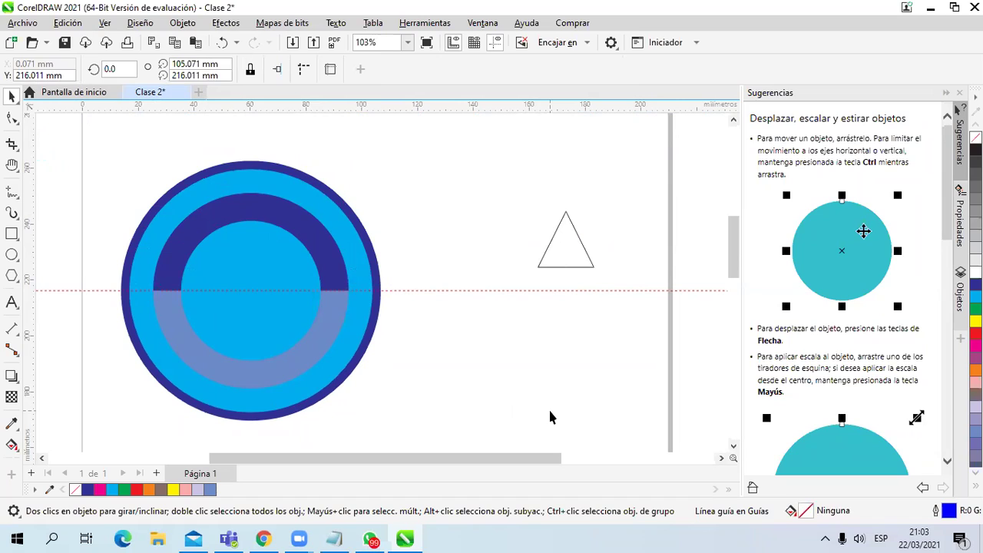